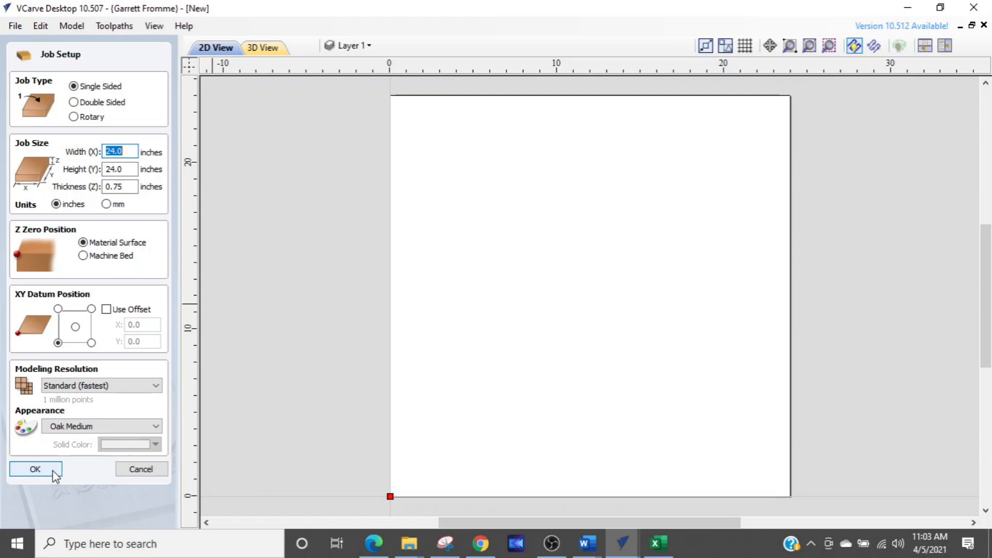
Accept the single-sided job setup of 24 by 24 inches with 0.75 inch thickness
{"action": "left_click", "coordinate": [35, 469]}
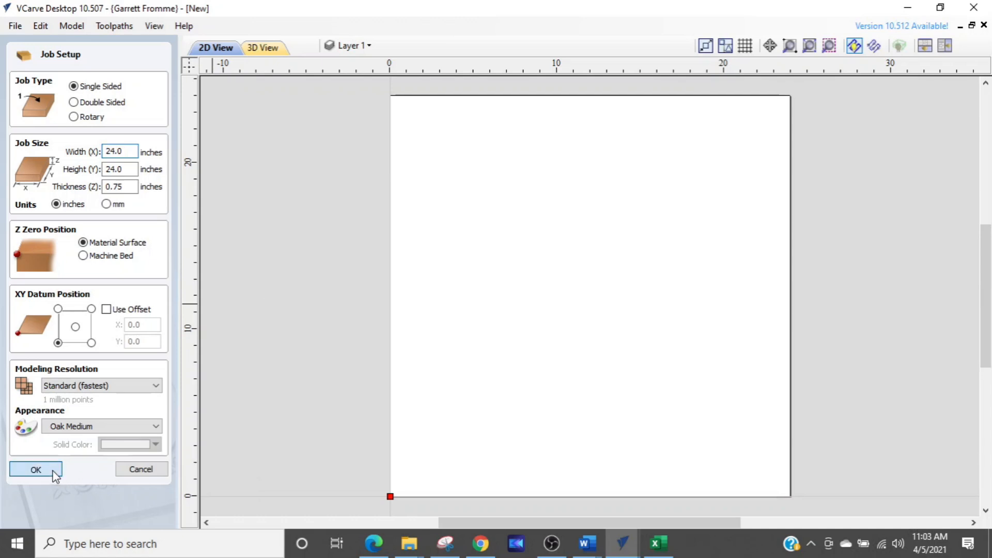
{"action": "scroll", "coordinate": [495, 302], "scroll_direction": "down", "scroll_amount": 1}
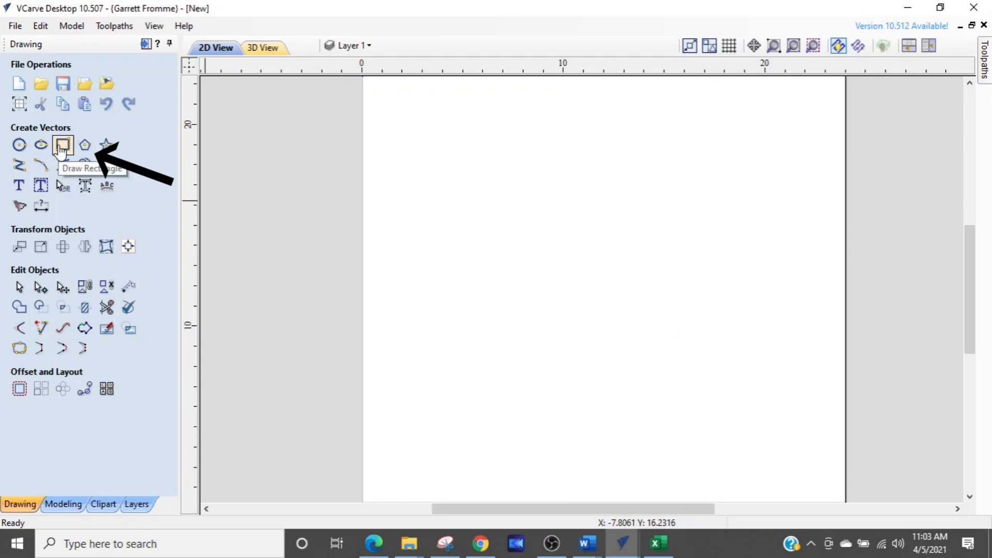
Draw a square-cornered rectangle about 7 by 3.25 inches near the middle of the material
{"action": "left_click", "coordinate": [60, 149]}
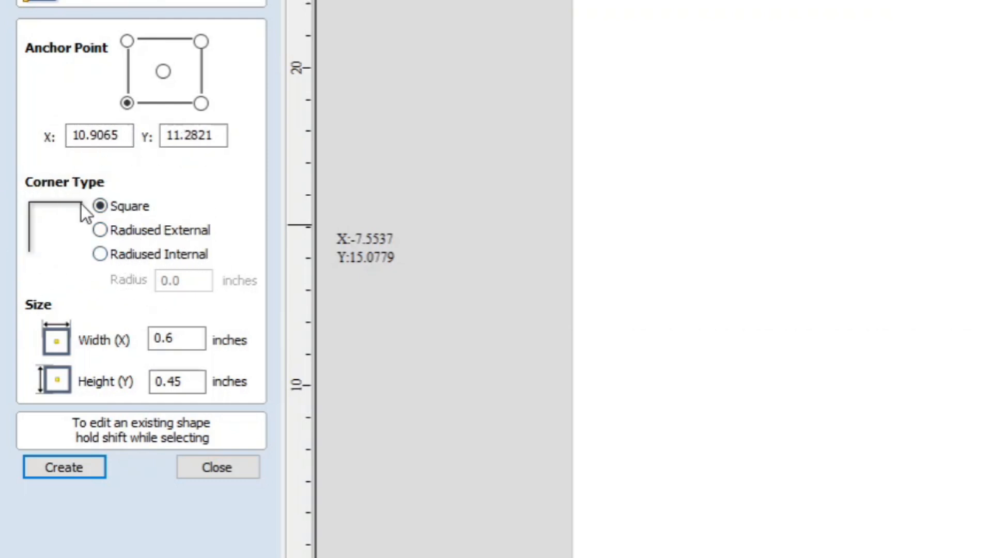
{"action": "left_click", "coordinate": [136, 211]}
{"action": "left_click_drag", "start_coordinate": [781, 340], "coordinate": [991, 238]}
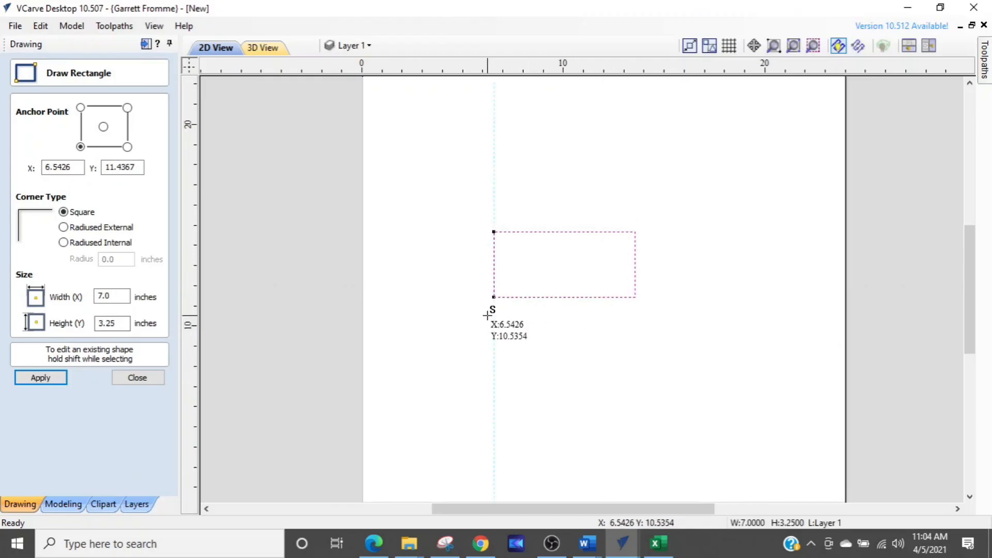
{"action": "key", "text": "Escape"}
{"action": "left_click", "coordinate": [535, 284]}
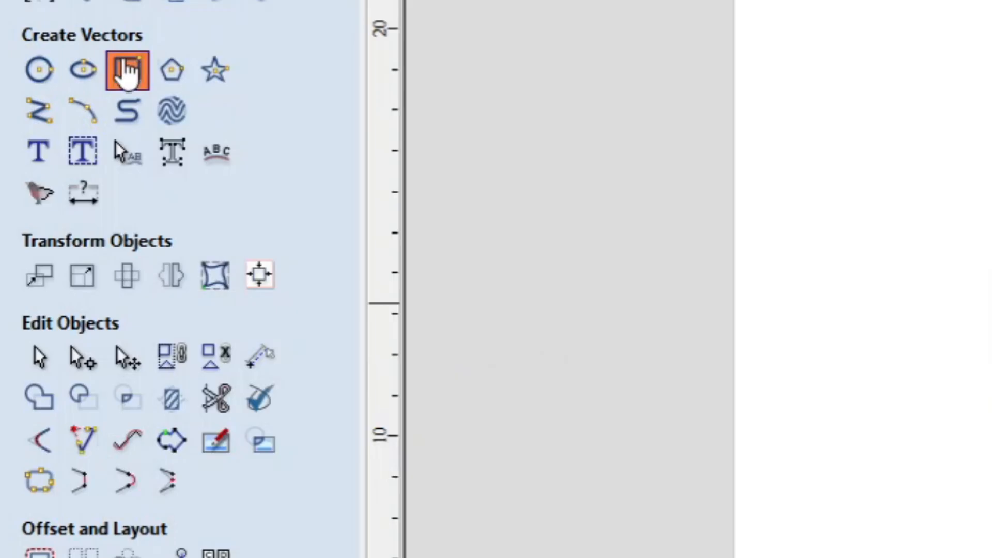
Start another rectangle with the Radiused External corner type
{"action": "left_click", "coordinate": [126, 71]}
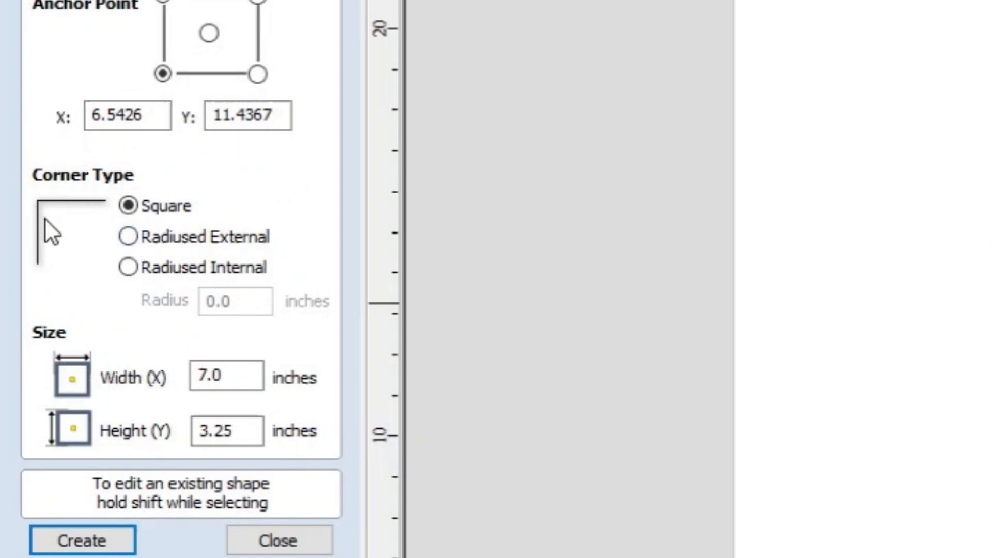
{"action": "left_click", "coordinate": [129, 235]}
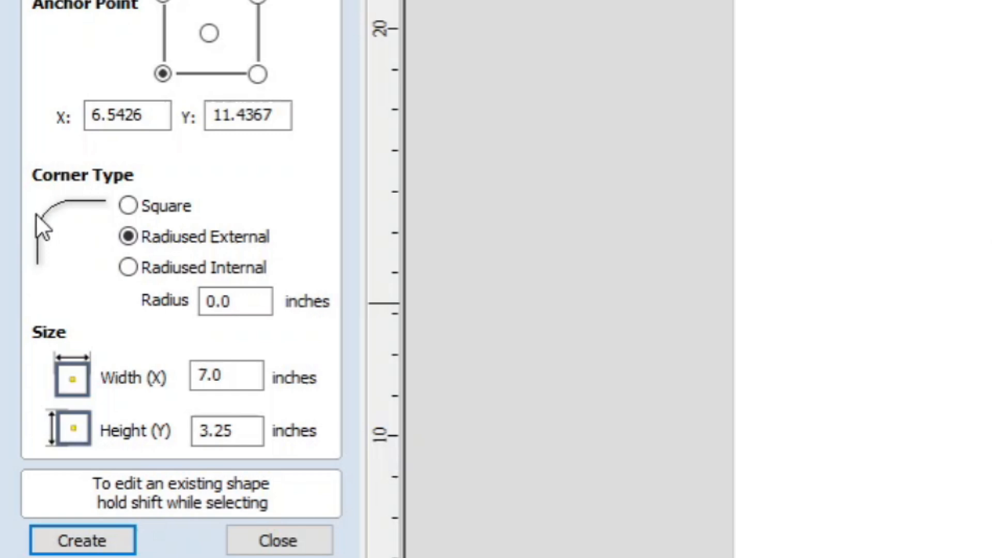
{"action": "left_click", "coordinate": [227, 300]}
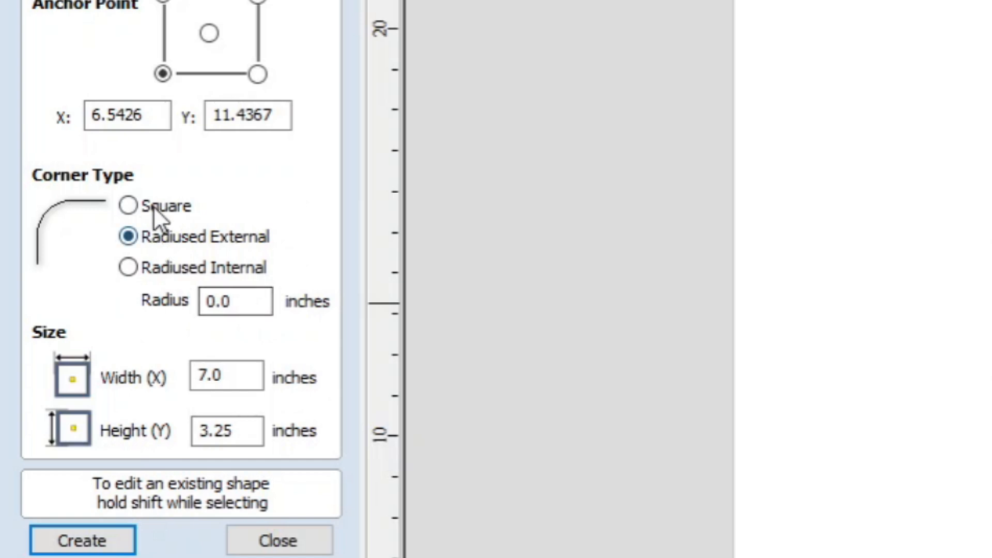
Switch the rectangle's corner type to Square and try to edit its radius
{"action": "left_click", "coordinate": [133, 205]}
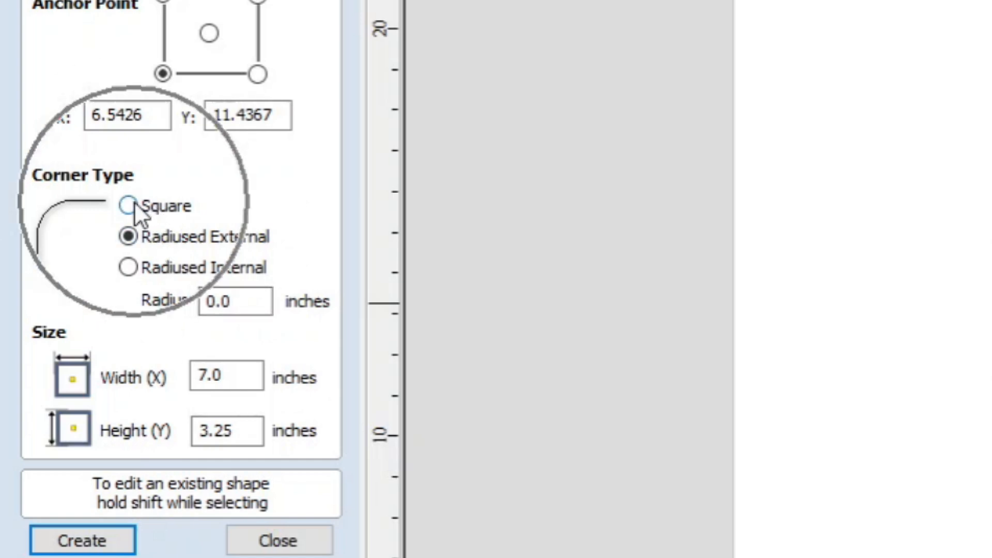
{"action": "left_click", "coordinate": [262, 305]}
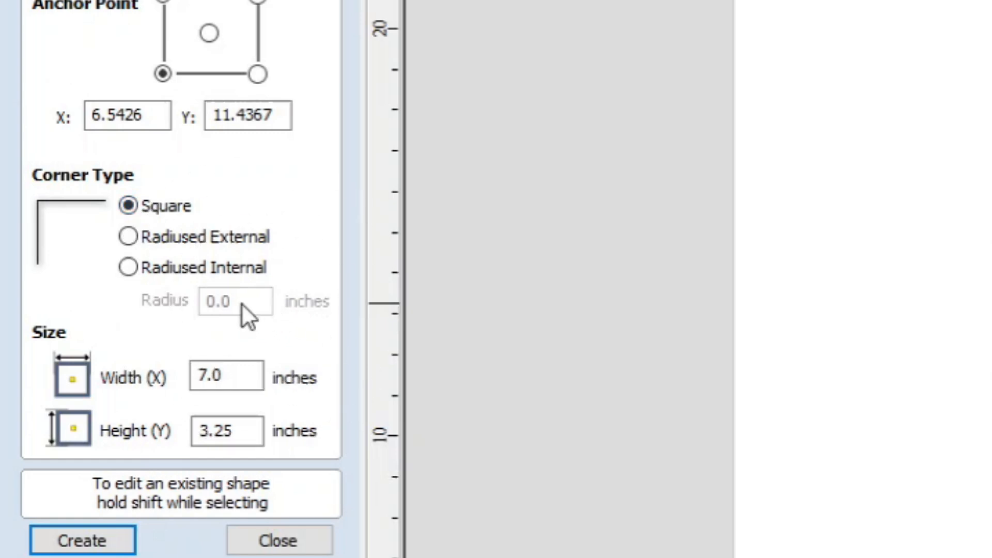
{"action": "left_click", "coordinate": [239, 303]}
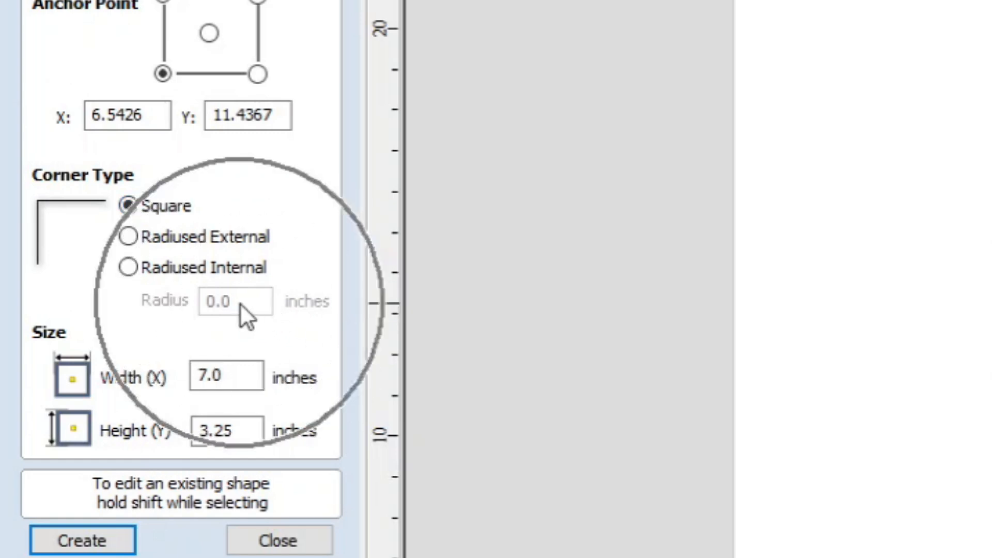
Draw a rectangle about 5.75 by 2.5 inches above the first one, with Radiused External corners of 0.5 inch radius
{"action": "left_click", "coordinate": [129, 237]}
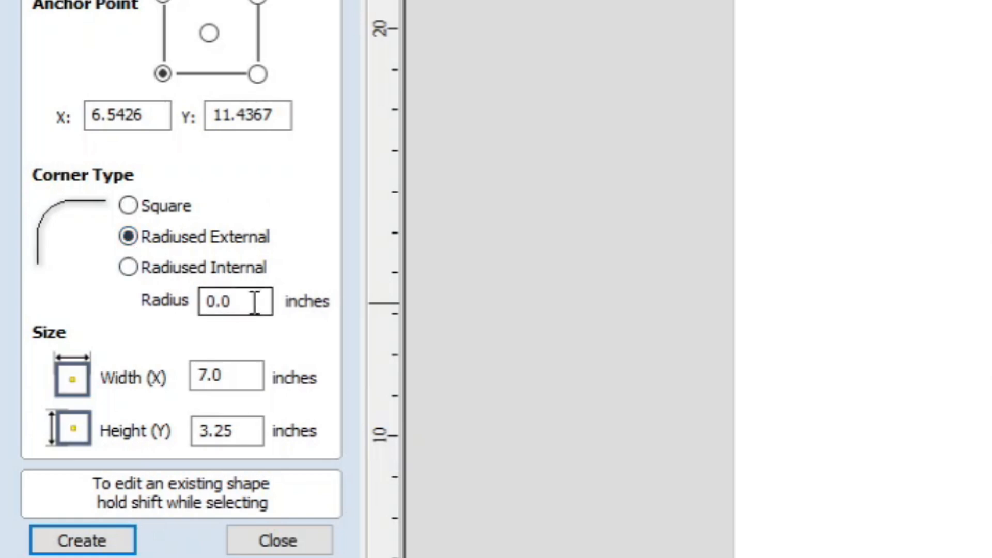
{"action": "left_click_drag", "start_coordinate": [255, 302], "coordinate": [143, 307]}
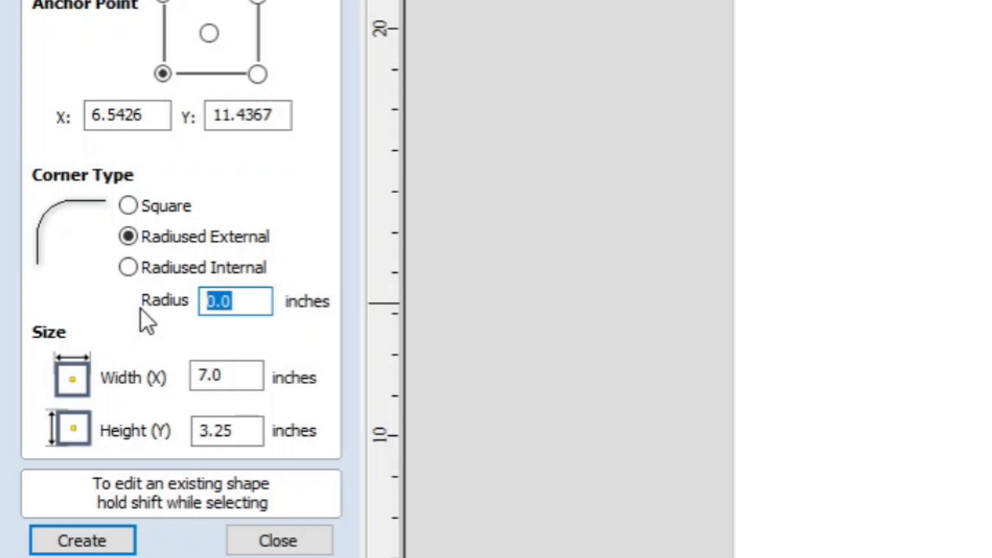
{"action": "type", "text": ".5"}
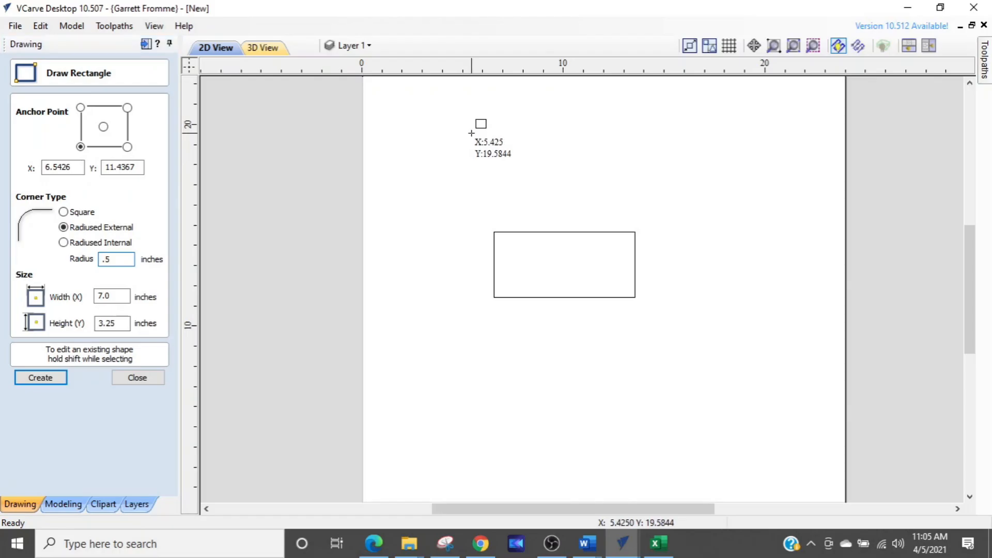
{"action": "left_click_drag", "start_coordinate": [472, 133], "coordinate": [583, 182]}
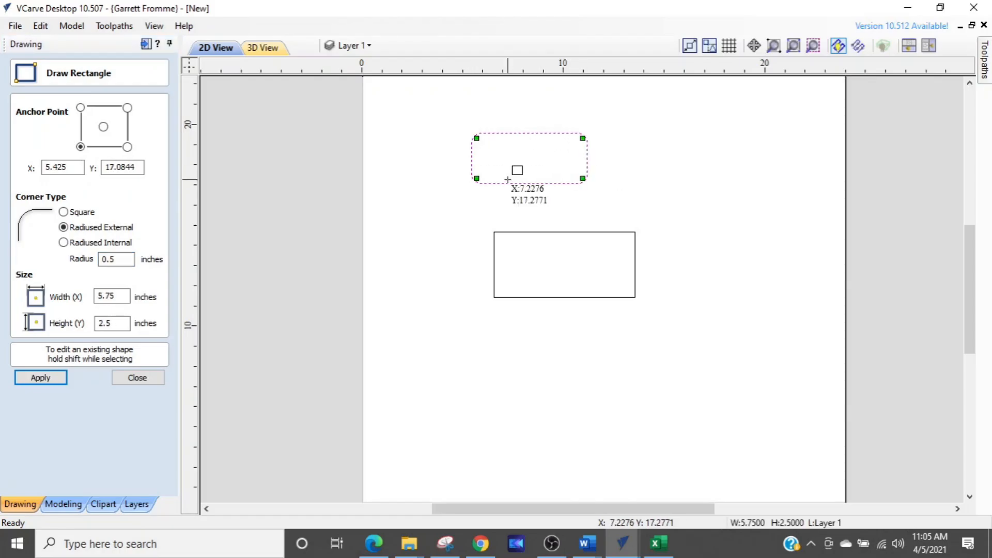
{"action": "scroll", "coordinate": [505, 185], "scroll_direction": "up", "scroll_amount": 2}
{"action": "key", "text": "Escape"}
{"action": "key", "text": "Escape"}
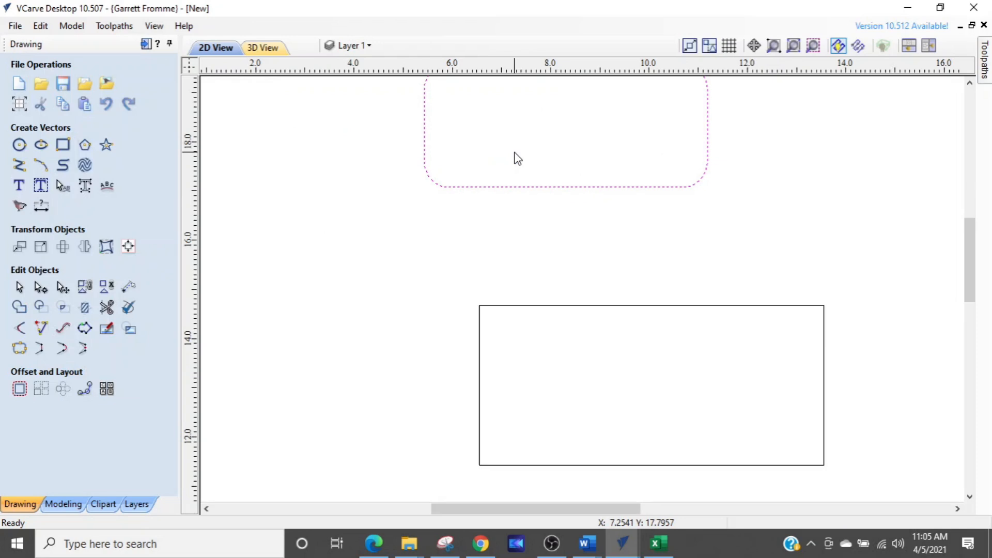
{"action": "middle_click_drag", "start_coordinate": [518, 158], "coordinate": [538, 264]}
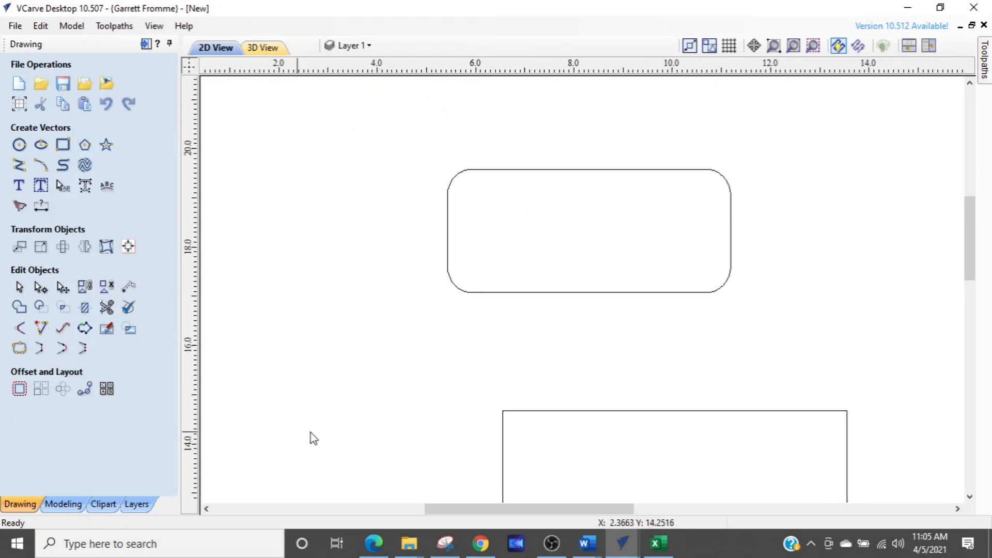
Draw a rectangle about 5 by 3.25 inches right of the rounded one, with Radiused Internal corners of 0.5 inch radius
{"action": "scroll", "coordinate": [461, 409], "scroll_direction": "down", "scroll_amount": 2}
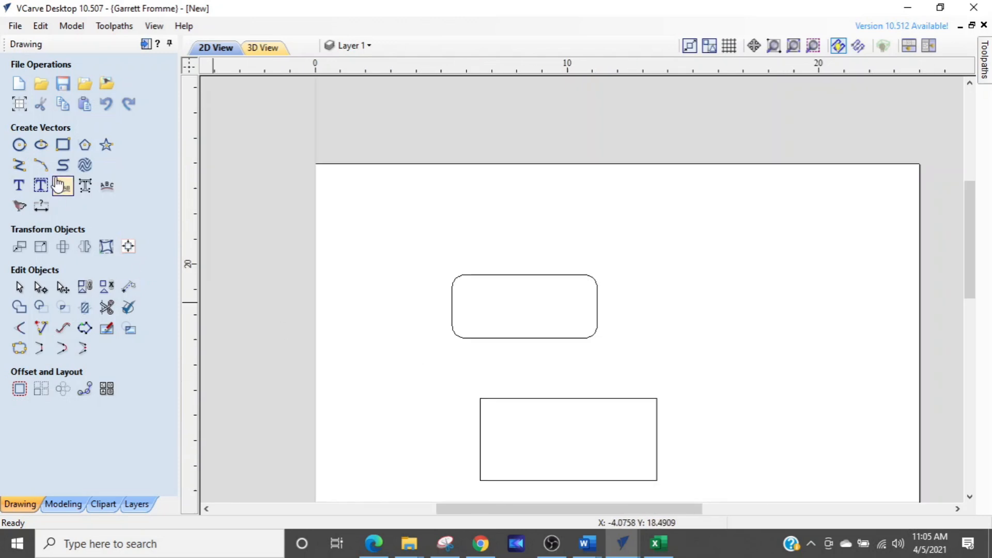
{"action": "left_click", "coordinate": [62, 152]}
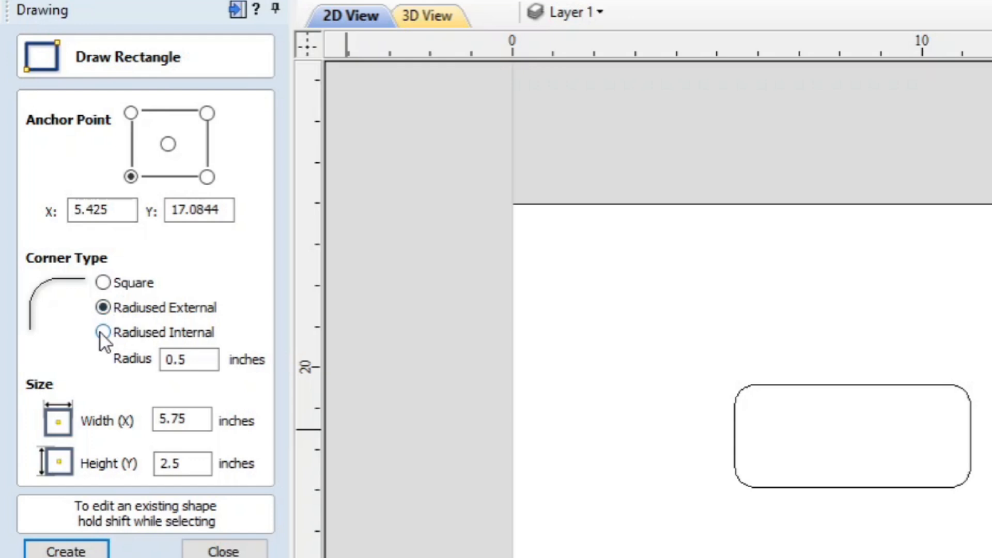
{"action": "left_click", "coordinate": [106, 333]}
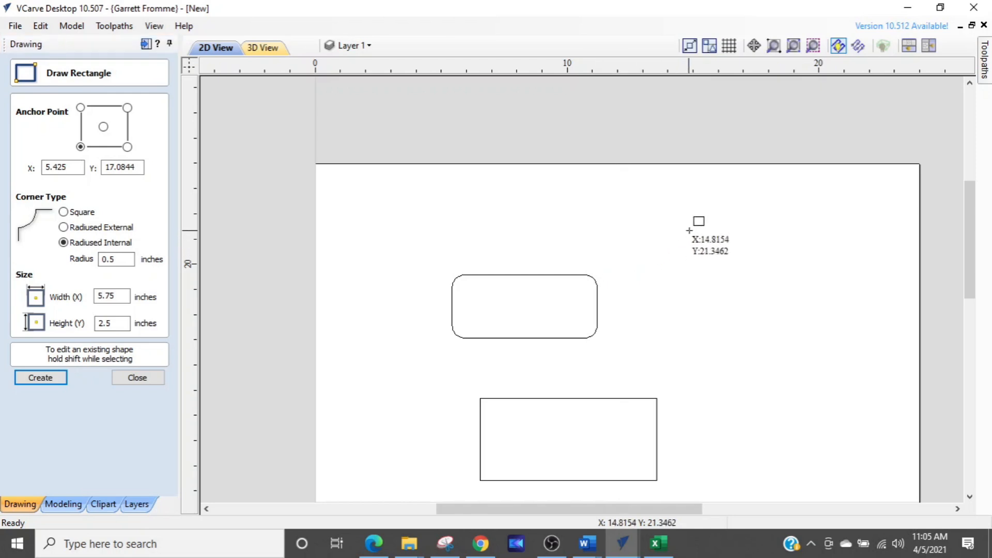
{"action": "left_click_drag", "start_coordinate": [689, 231], "coordinate": [816, 312]}
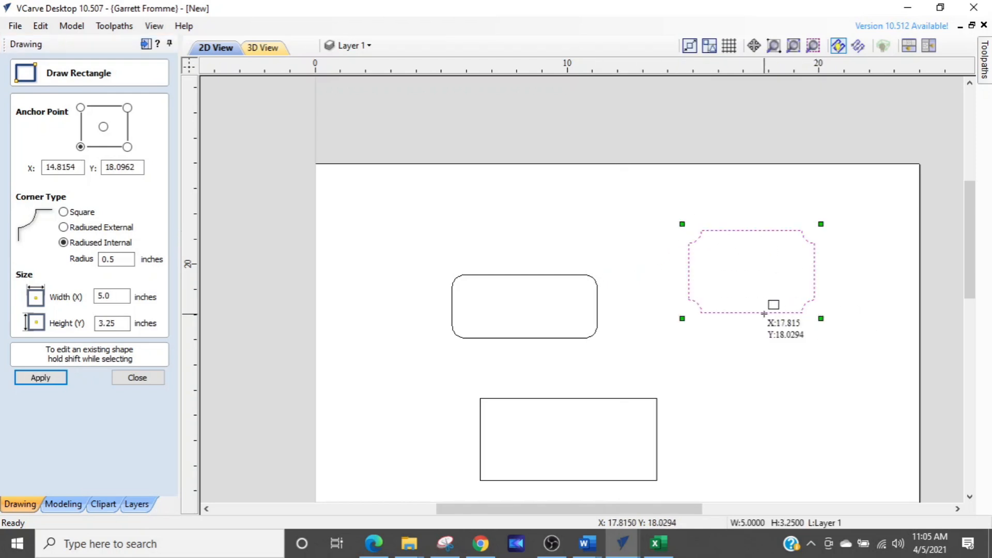
{"action": "key", "text": "Escape"}
{"action": "scroll", "coordinate": [742, 272], "scroll_direction": "up", "scroll_amount": 3}
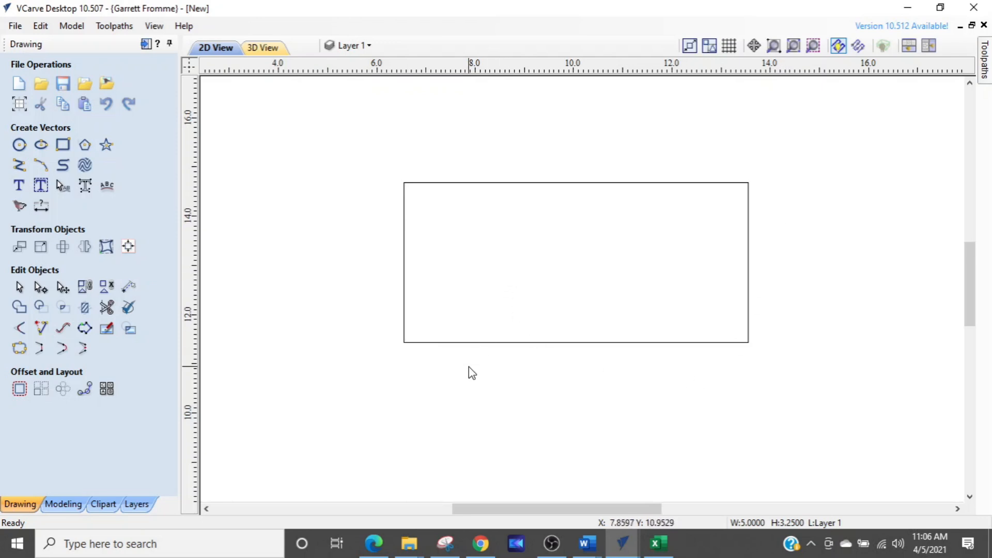
{"action": "scroll", "coordinate": [472, 372], "scroll_direction": "down", "scroll_amount": 3}
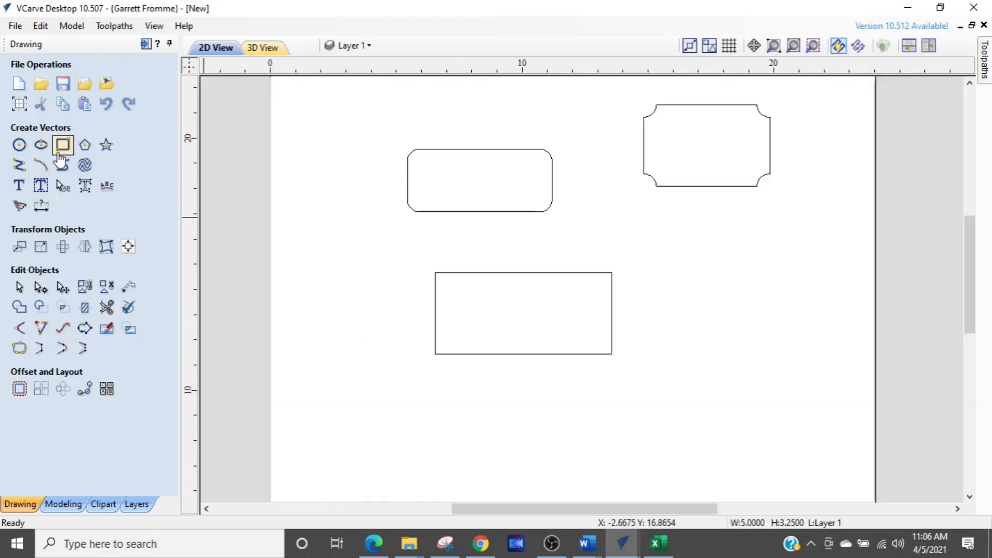
Draw an irregular polyline through seven points below the rectangle with internal-radius corners, leaving a gap before its start point
{"action": "left_click", "coordinate": [18, 165]}
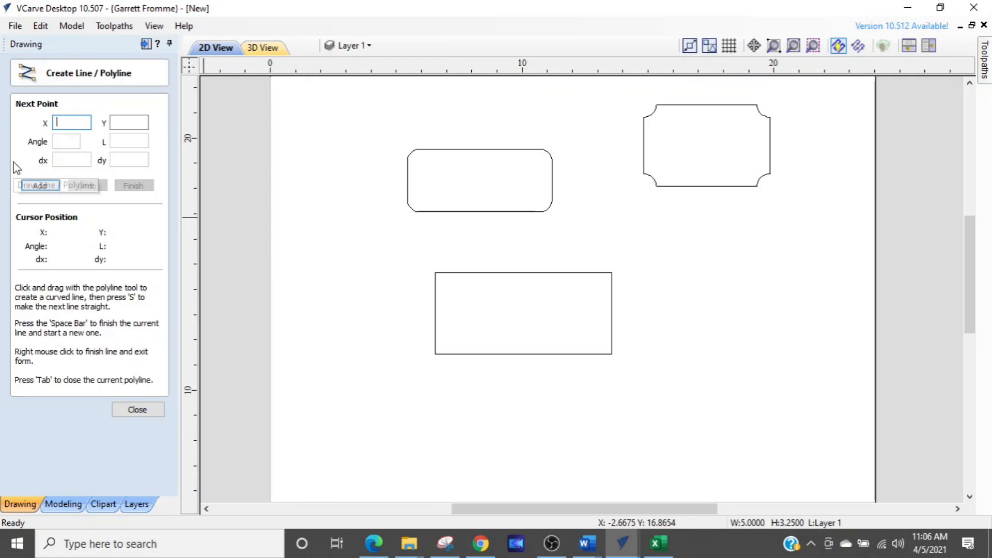
{"action": "left_click", "coordinate": [144, 414]}
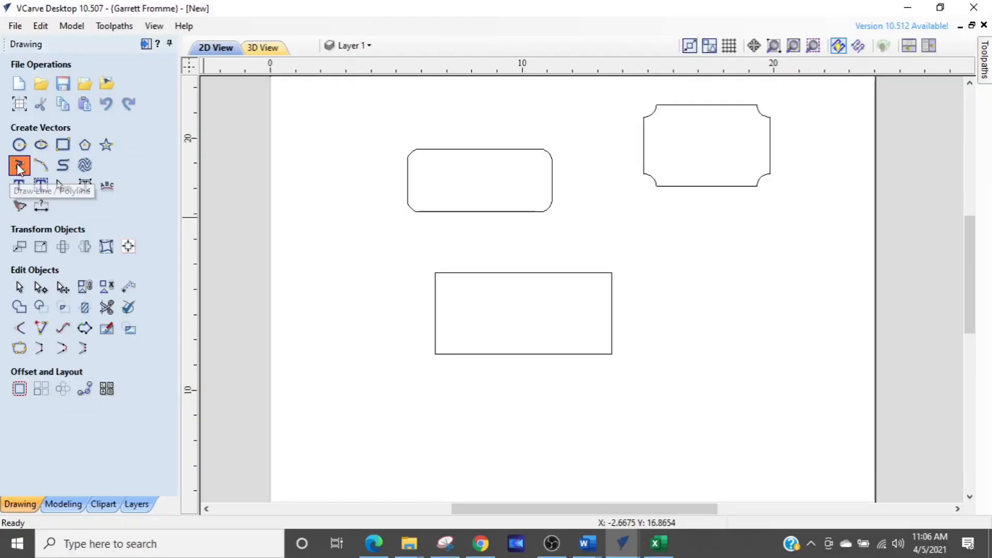
{"action": "left_click", "coordinate": [28, 173]}
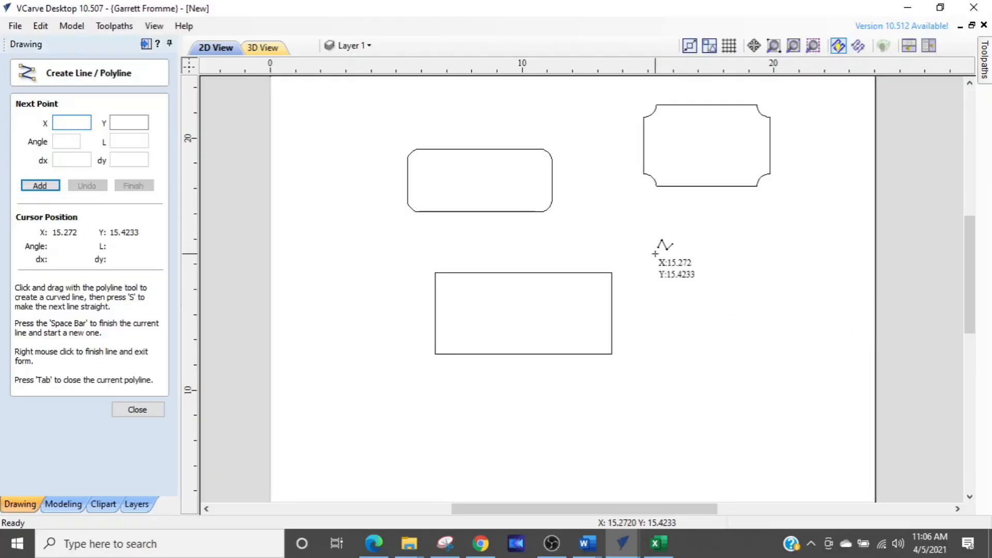
{"action": "left_click", "coordinate": [724, 264]}
{"action": "left_click", "coordinate": [792, 310]}
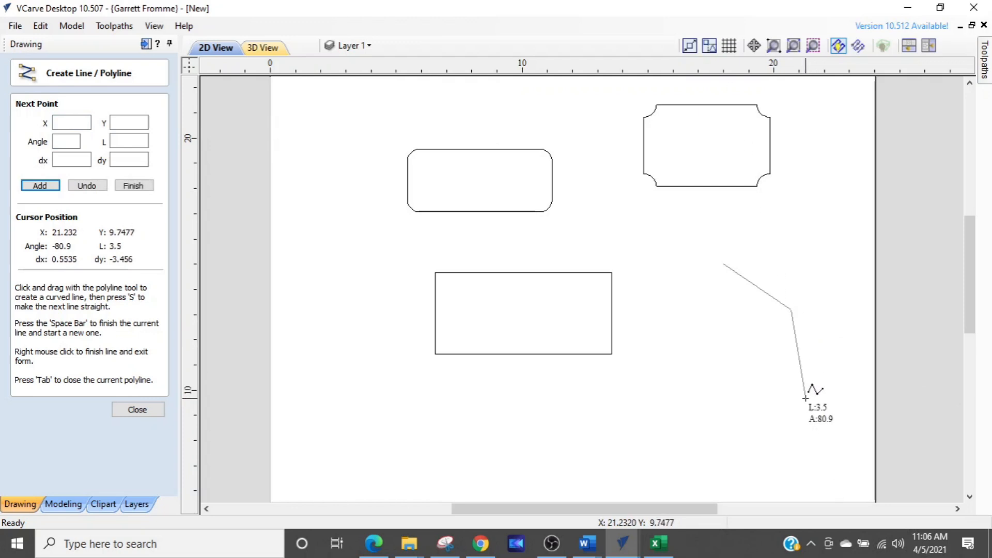
{"action": "left_click", "coordinate": [805, 410]}
{"action": "left_click", "coordinate": [738, 453]}
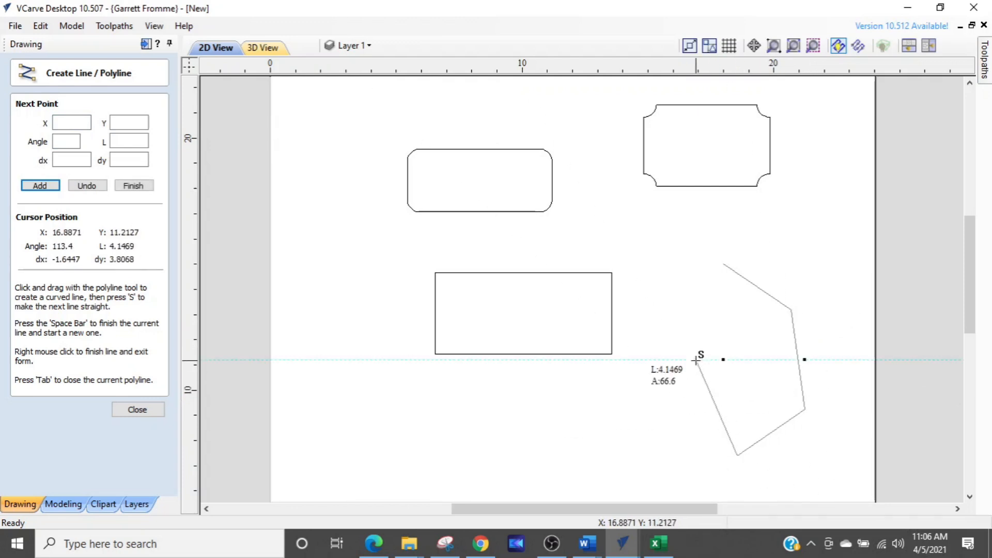
{"action": "left_click", "coordinate": [757, 382]}
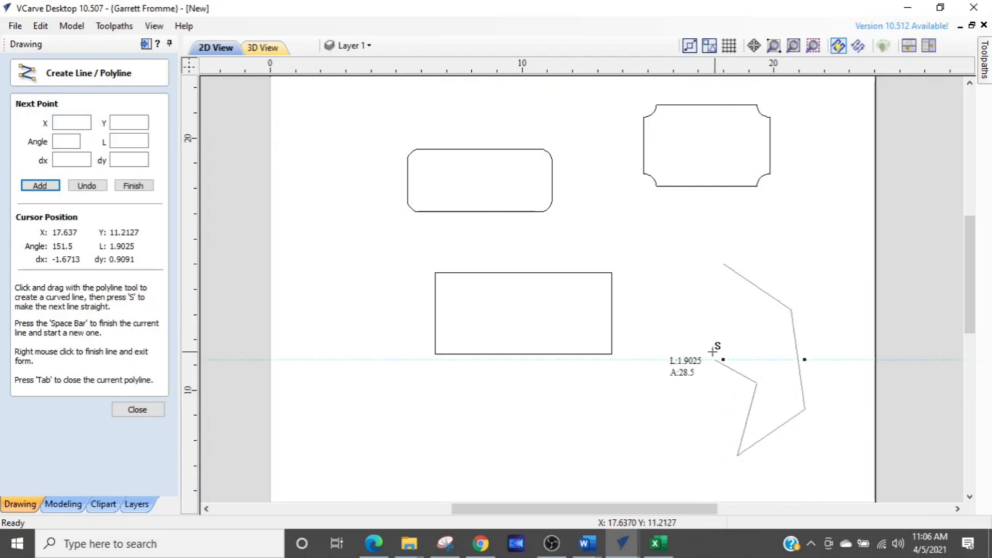
{"action": "left_click", "coordinate": [708, 360]}
{"action": "left_click", "coordinate": [649, 229]}
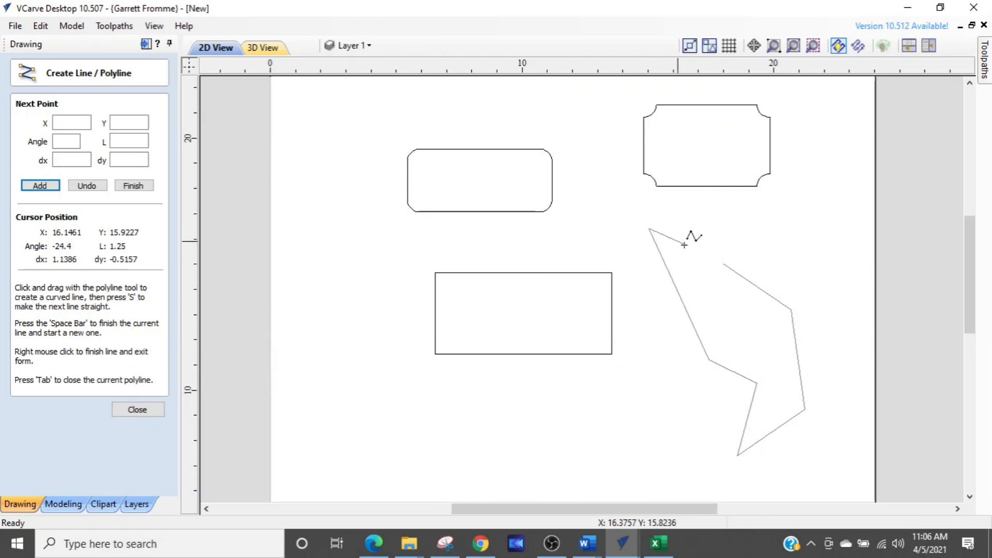
Add a polyline point just short of the start, close the shape onto its start point, and exit the polyline tool
{"action": "left_click", "coordinate": [722, 266]}
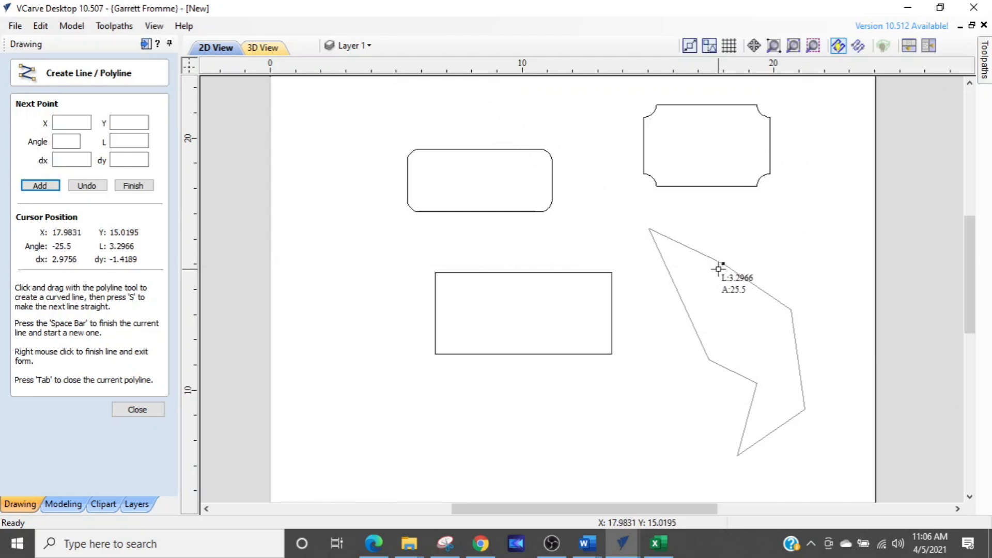
{"action": "scroll", "coordinate": [723, 263], "scroll_direction": "up", "scroll_amount": 3}
{"action": "scroll", "coordinate": [723, 263], "scroll_direction": "up", "scroll_amount": 2}
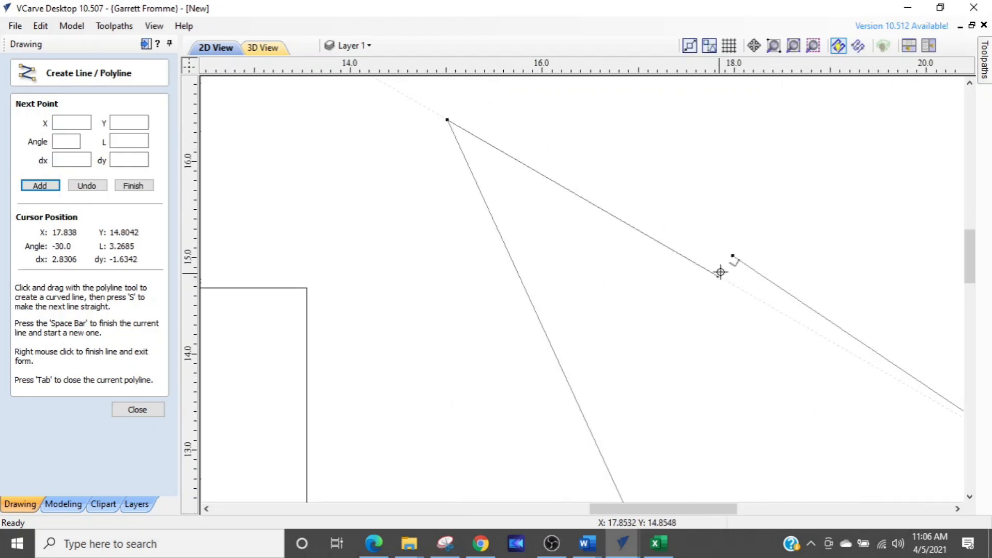
{"action": "left_click", "coordinate": [727, 265]}
{"action": "scroll", "coordinate": [734, 259], "scroll_direction": "up", "scroll_amount": 5}
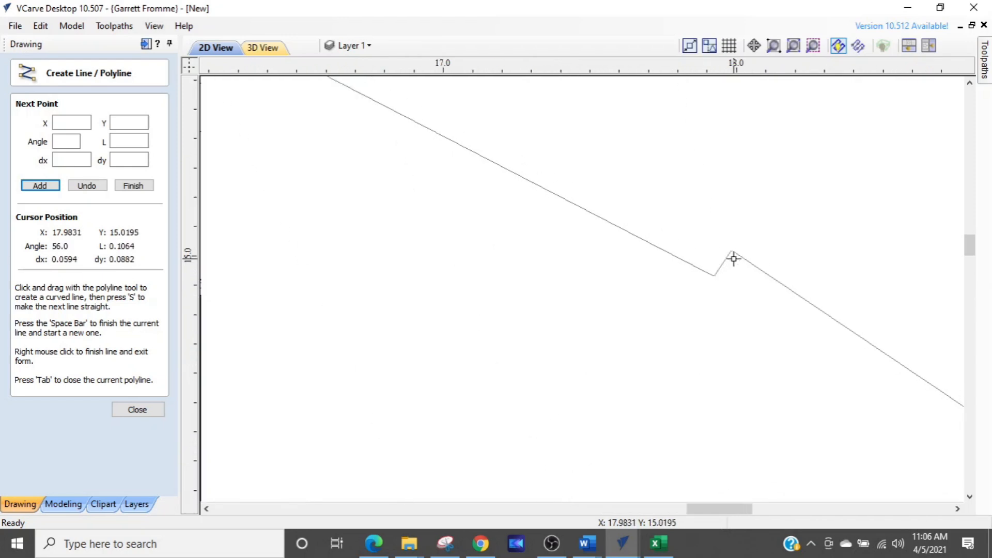
{"action": "left_click", "coordinate": [731, 251]}
{"action": "scroll", "coordinate": [668, 295], "scroll_direction": "down", "scroll_amount": 3}
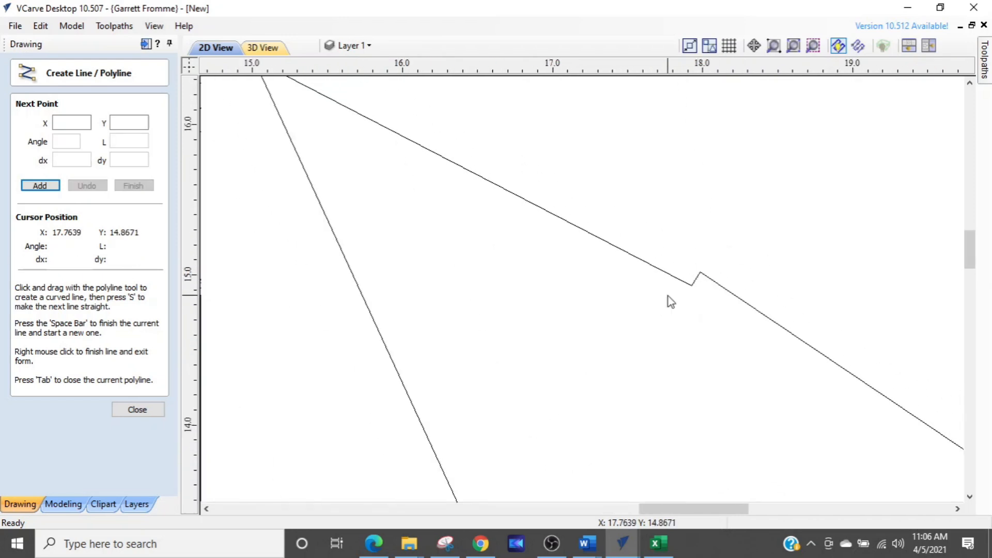
{"action": "right_click", "coordinate": [671, 301]}
{"action": "scroll", "coordinate": [666, 300], "scroll_direction": "down", "scroll_amount": 3}
{"action": "scroll", "coordinate": [667, 303], "scroll_direction": "up", "scroll_amount": 3}
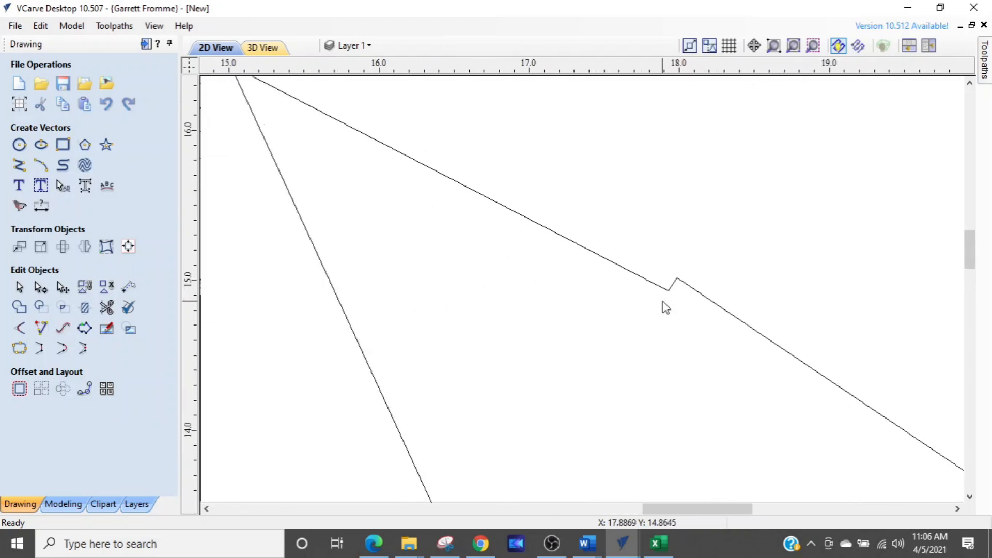
{"action": "scroll", "coordinate": [662, 302], "scroll_direction": "up", "scroll_amount": 4}
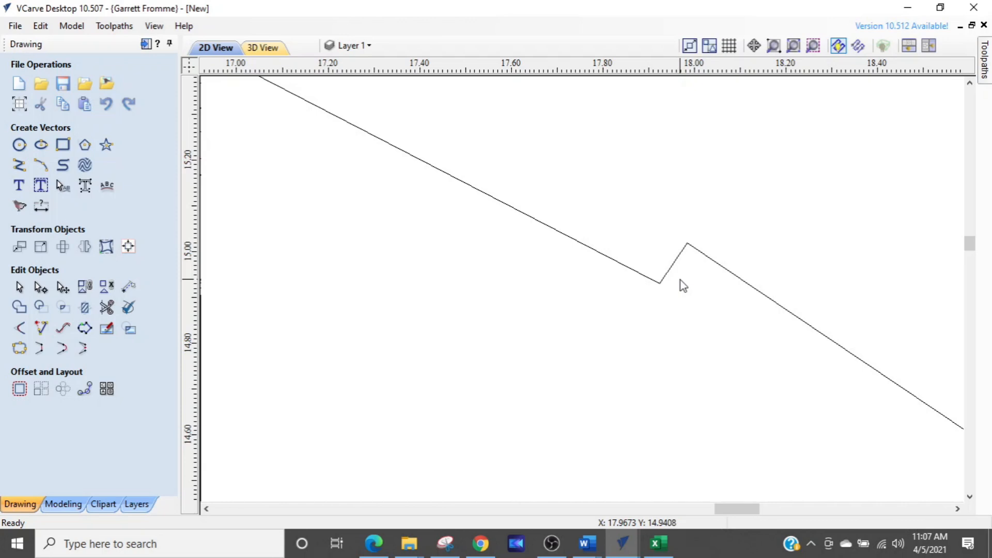
{"action": "scroll", "coordinate": [677, 285], "scroll_direction": "down", "scroll_amount": 10}
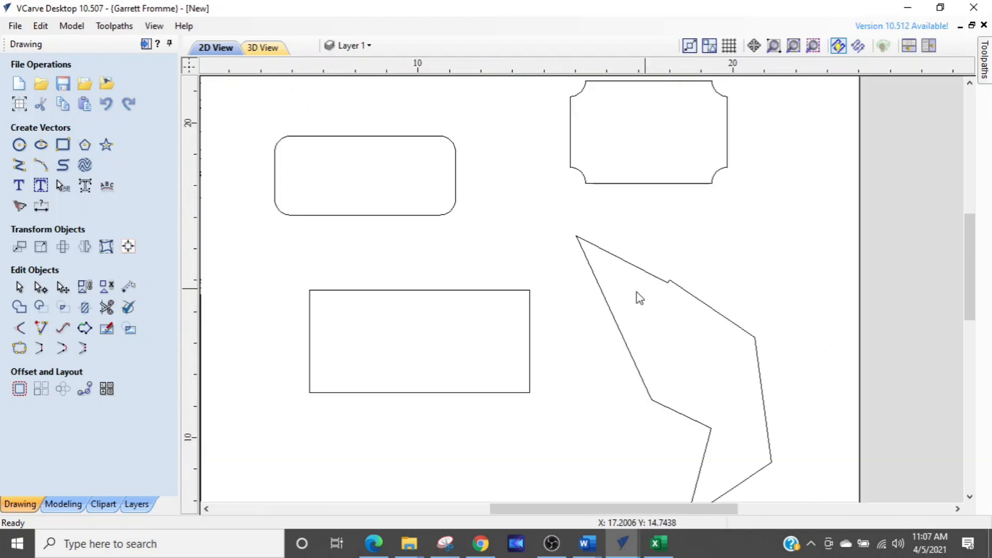
{"action": "scroll", "coordinate": [437, 219], "scroll_direction": "up", "scroll_amount": 2}
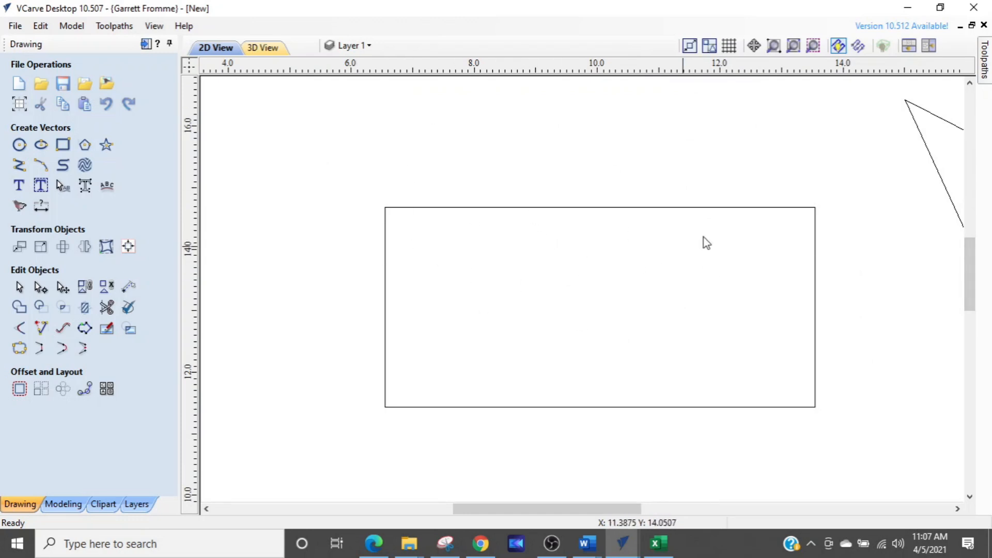
{"action": "scroll", "coordinate": [487, 343], "scroll_direction": "down", "scroll_amount": 2}
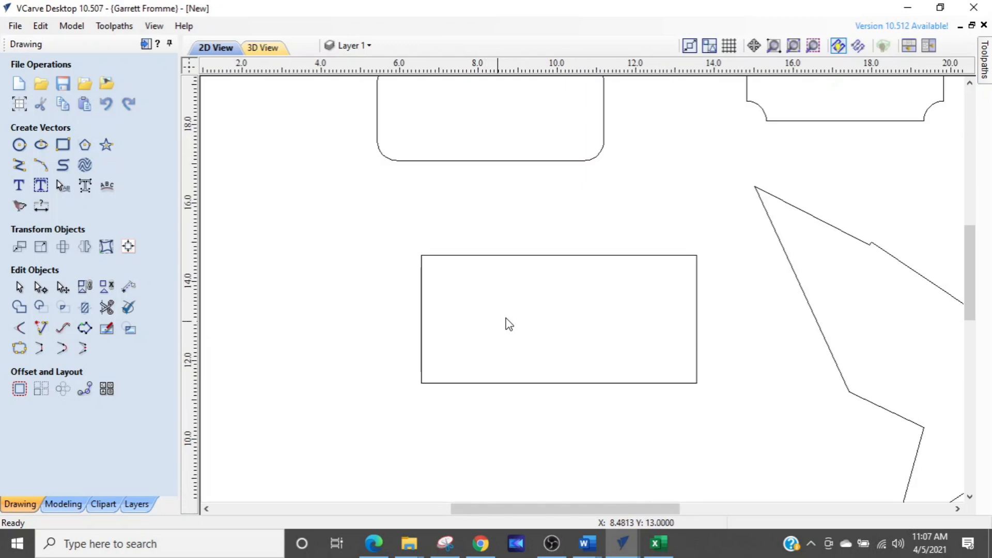
Round all four corners of the square-cornered rectangle with Normal fillets of 0.5 inch radius
{"action": "left_click", "coordinate": [490, 256]}
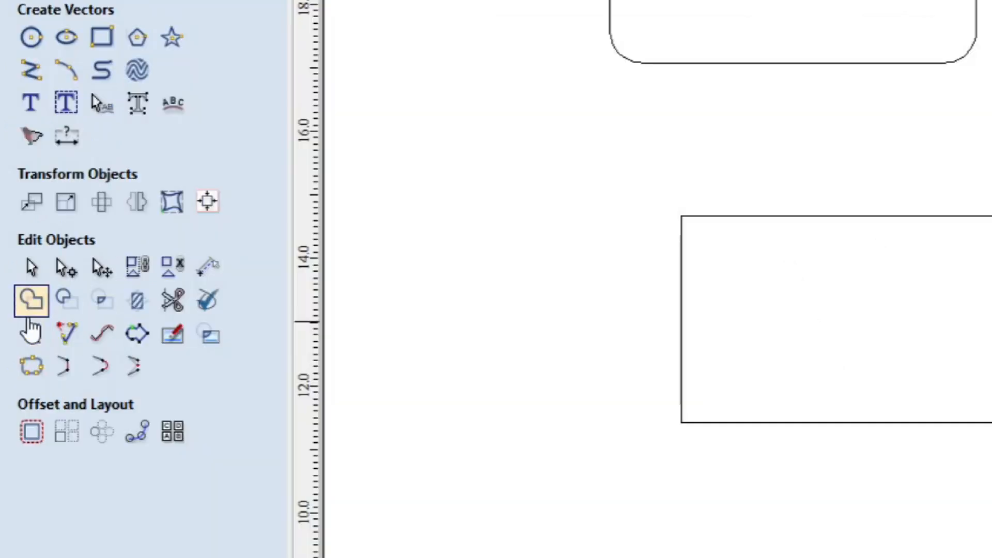
{"action": "left_click", "coordinate": [36, 283]}
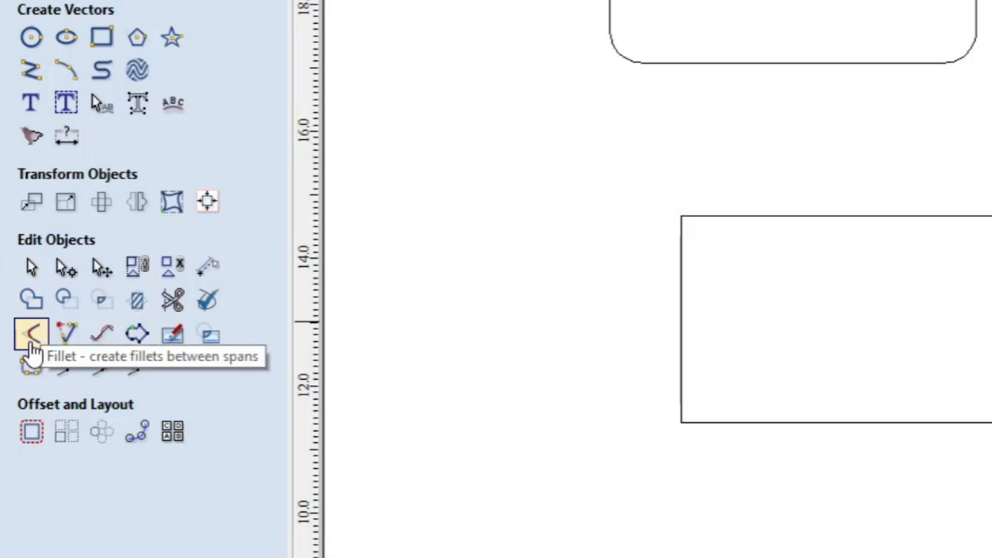
{"action": "left_click", "coordinate": [30, 345]}
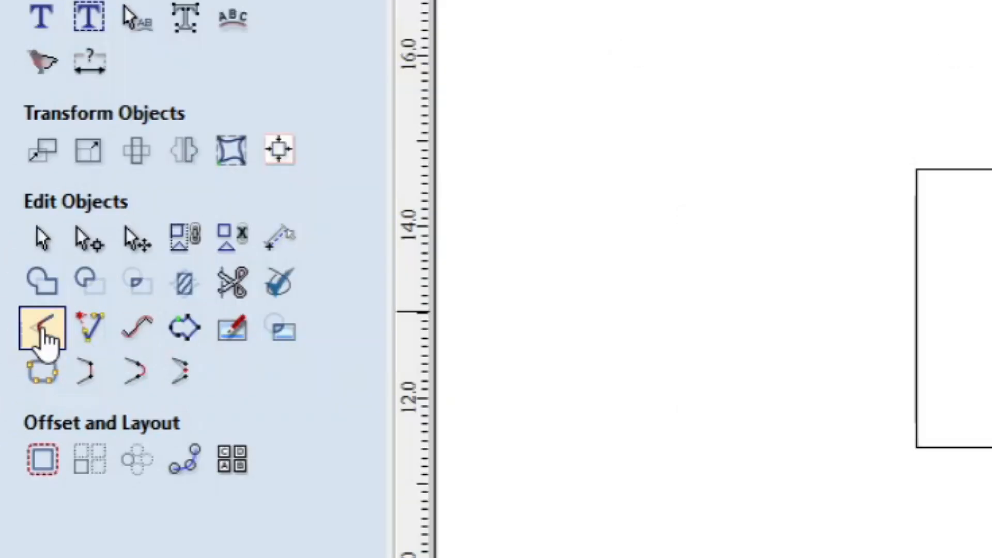
{"action": "left_click", "coordinate": [44, 336]}
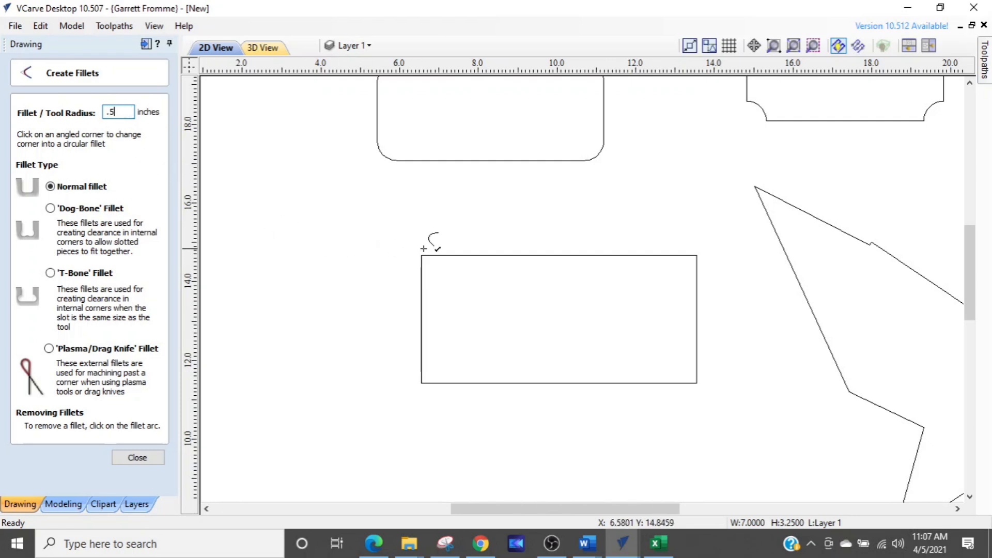
{"action": "left_click", "coordinate": [424, 256]}
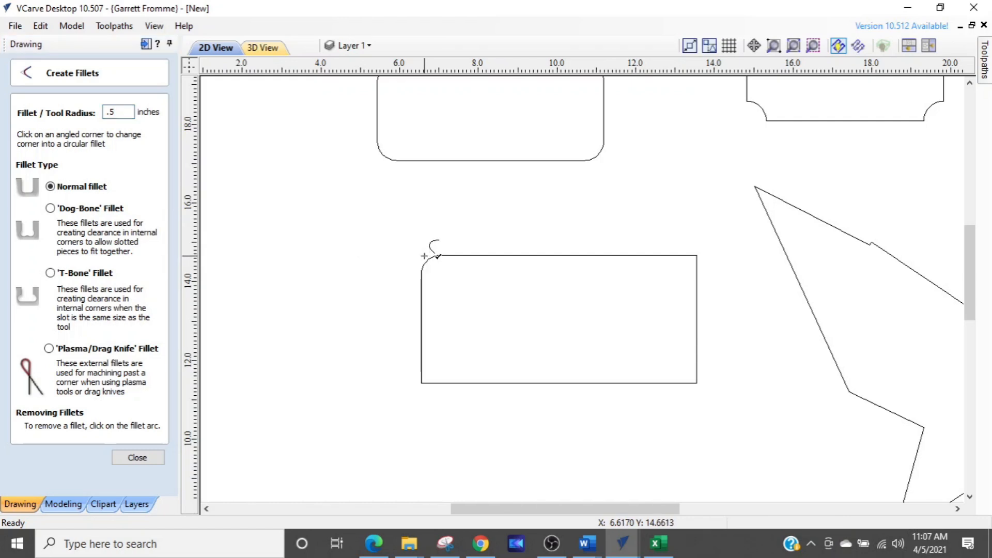
{"action": "left_click", "coordinate": [696, 257]}
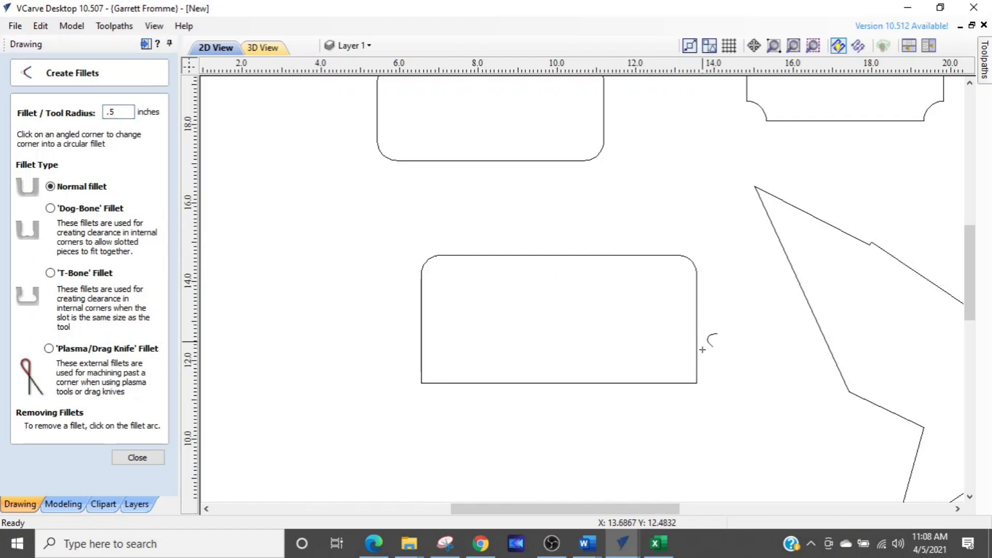
{"action": "left_click", "coordinate": [697, 382]}
{"action": "left_click", "coordinate": [421, 385]}
{"action": "scroll", "coordinate": [331, 310], "scroll_direction": "down", "scroll_amount": 3}
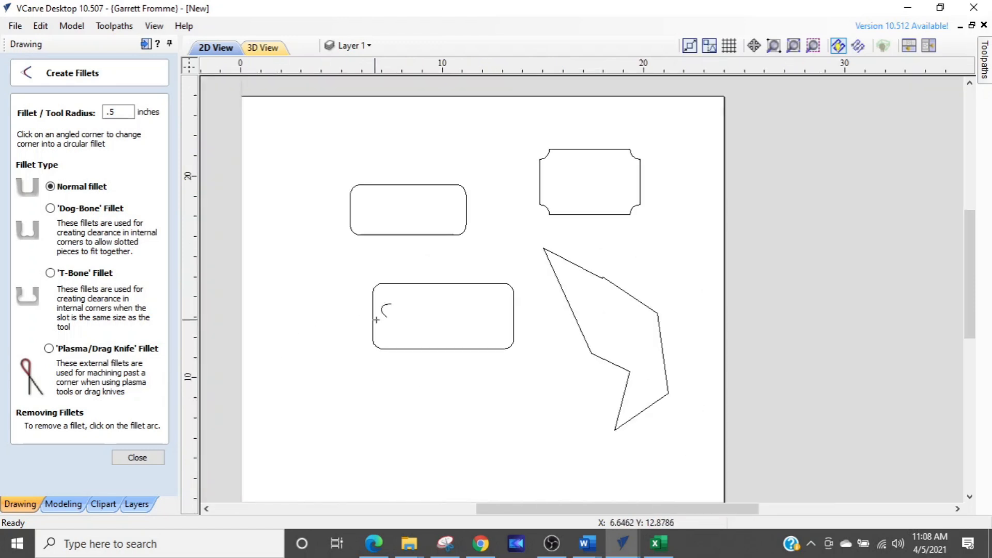
Examine the closely spaced corners of the small notch on the polyline shape's upper edge
{"action": "scroll", "coordinate": [483, 335], "scroll_direction": "up", "scroll_amount": 3}
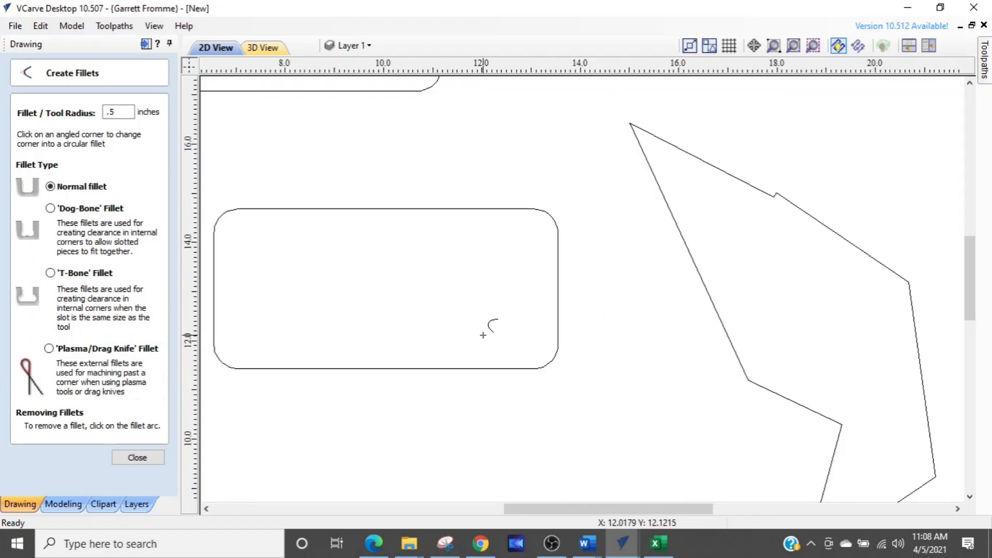
{"action": "middle_click_drag", "start_coordinate": [772, 256], "coordinate": [634, 180]}
{"action": "middle_click_drag", "start_coordinate": [505, 222], "coordinate": [594, 320]}
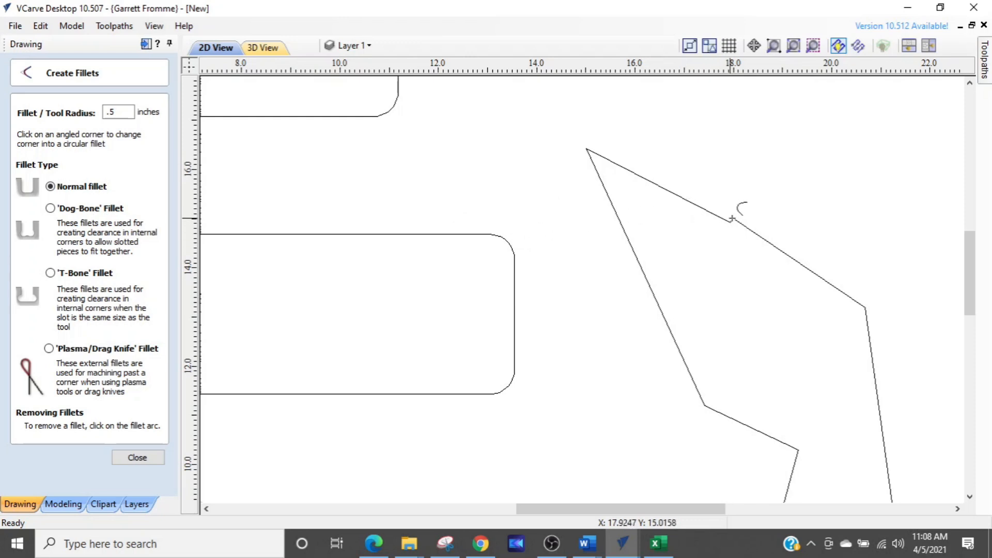
{"action": "scroll", "coordinate": [734, 220], "scroll_direction": "up", "scroll_amount": 5}
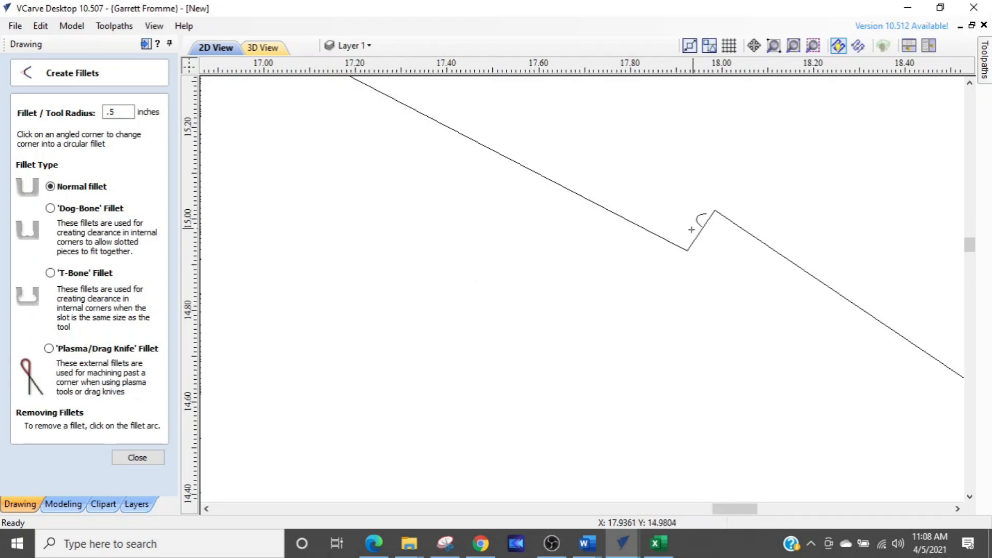
{"action": "scroll", "coordinate": [692, 229], "scroll_direction": "up", "scroll_amount": 2}
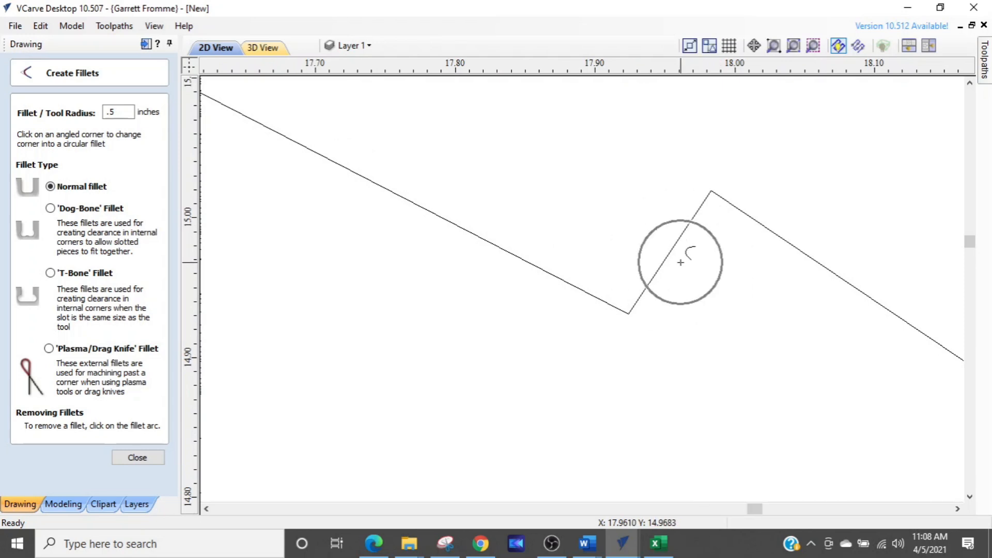
{"action": "scroll", "coordinate": [681, 262], "scroll_direction": "down", "scroll_amount": 2}
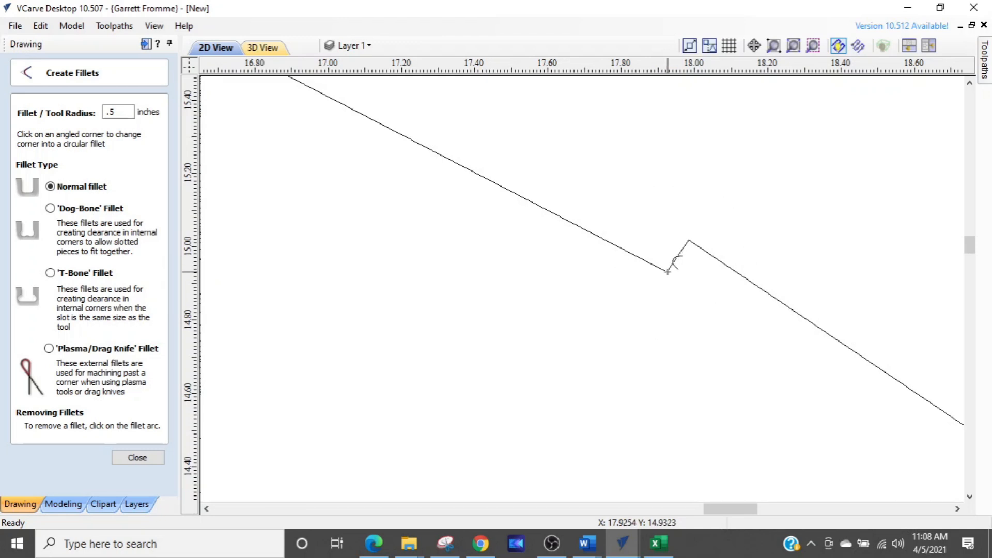
{"action": "scroll", "coordinate": [682, 249], "scroll_direction": "down", "scroll_amount": 3}
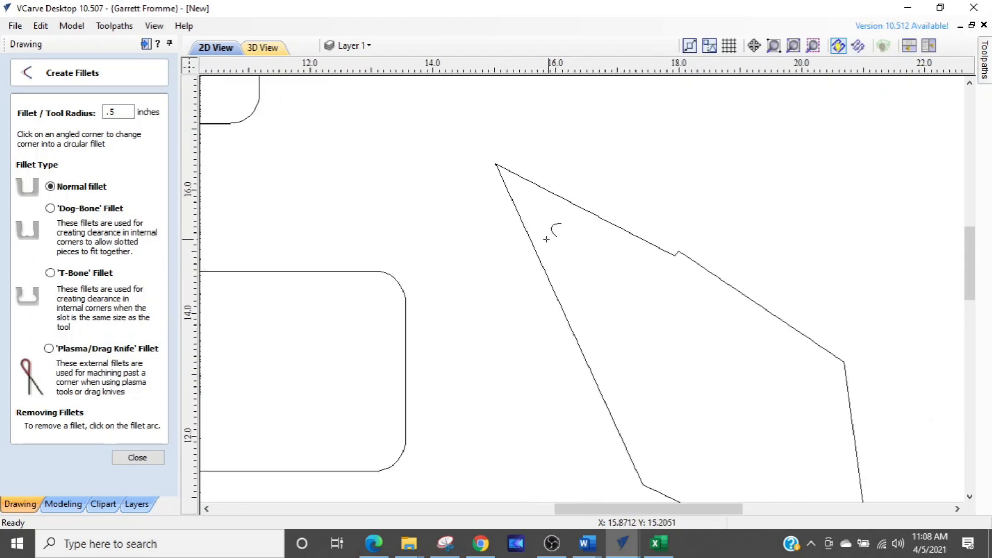
Round the polyline shape's upper tip, its two right-side corners and its bottom tip with 0.5 inch Normal fillets
{"action": "left_click", "coordinate": [537, 196]}
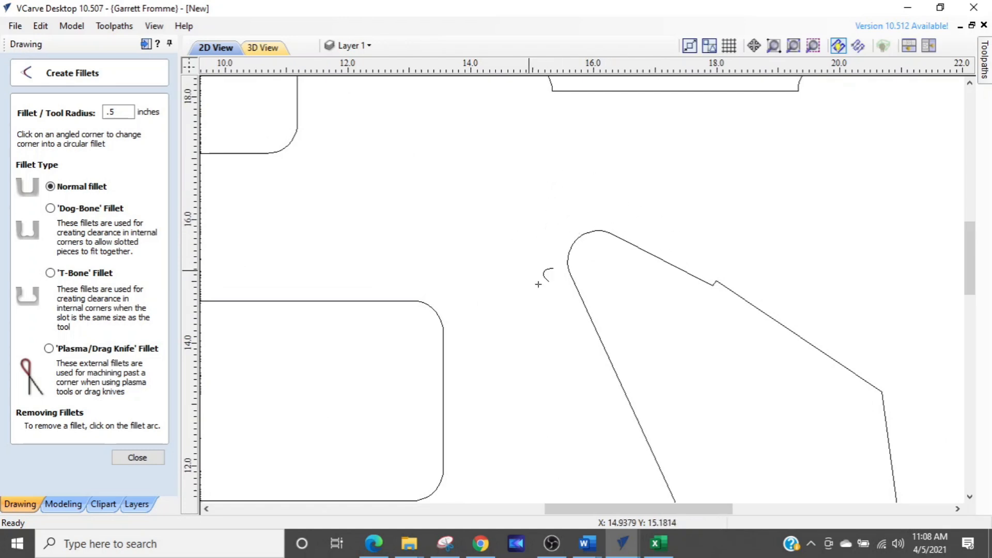
{"action": "middle_click_drag", "start_coordinate": [618, 310], "coordinate": [407, 191]}
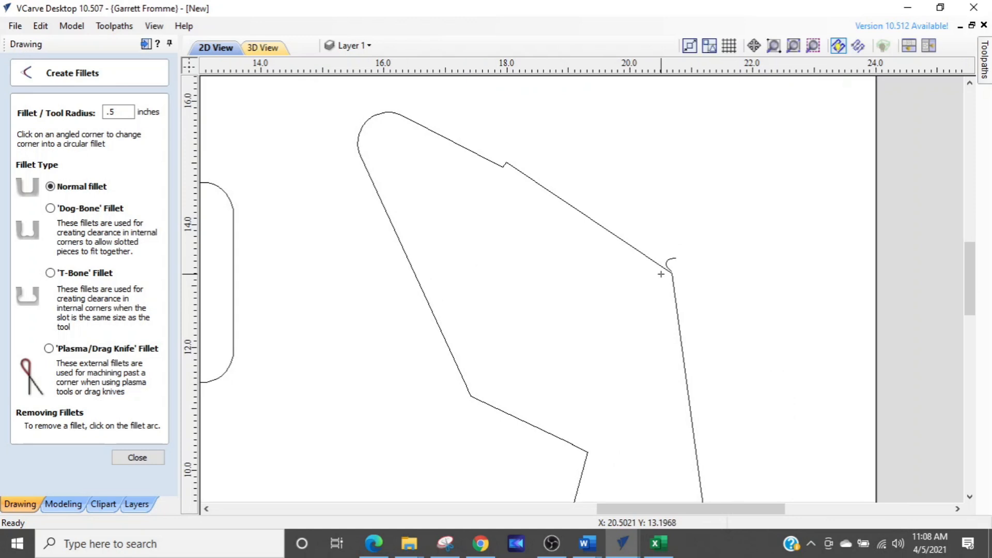
{"action": "scroll", "coordinate": [661, 274], "scroll_direction": "up", "scroll_amount": 3}
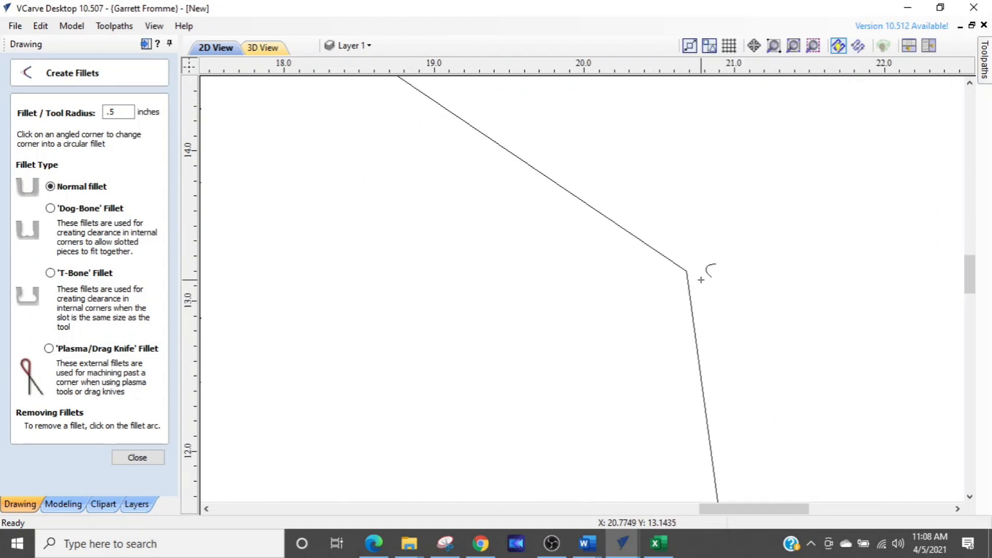
{"action": "left_click", "coordinate": [691, 272]}
{"action": "scroll", "coordinate": [700, 288], "scroll_direction": "down", "scroll_amount": 5}
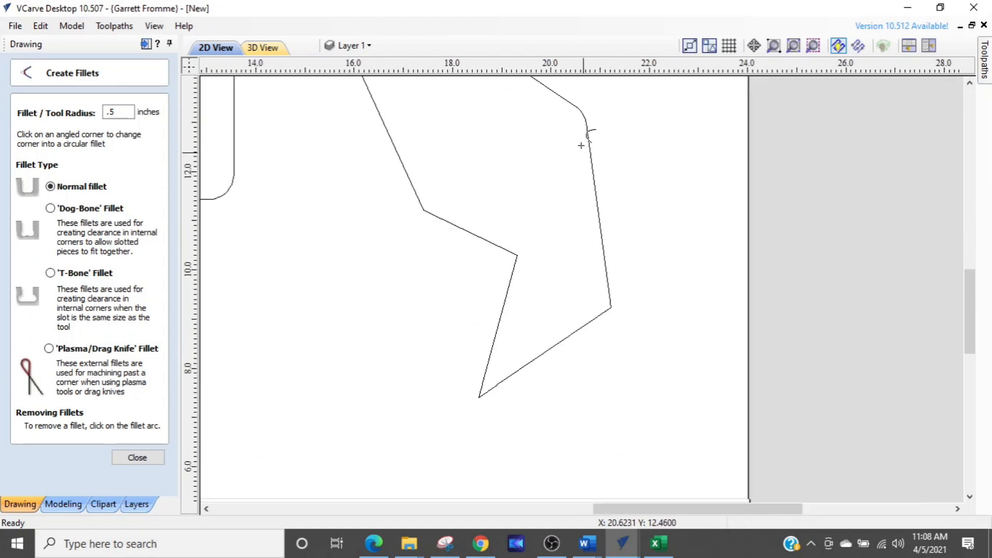
{"action": "left_click", "coordinate": [612, 300]}
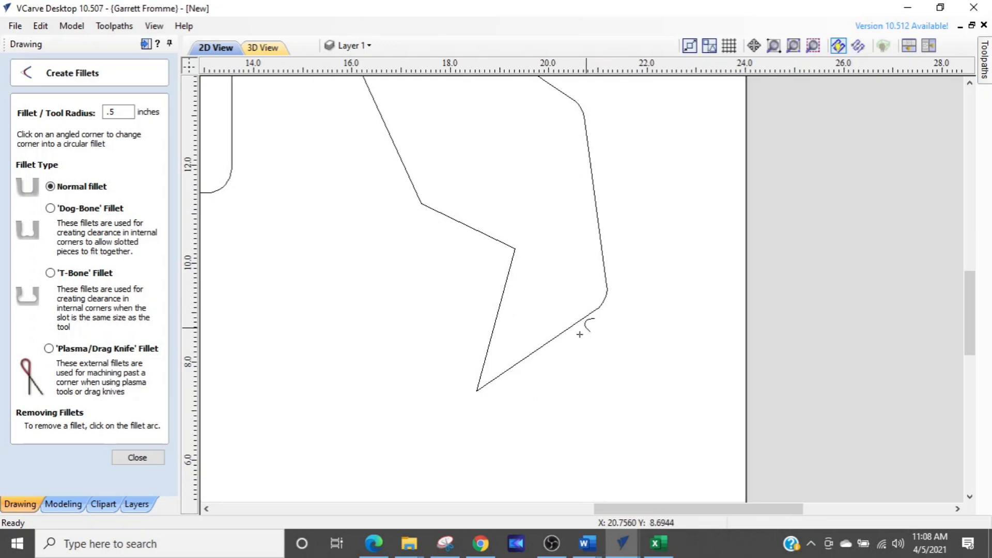
{"action": "left_click", "coordinate": [478, 388]}
{"action": "scroll", "coordinate": [505, 380], "scroll_direction": "down", "scroll_amount": 3}
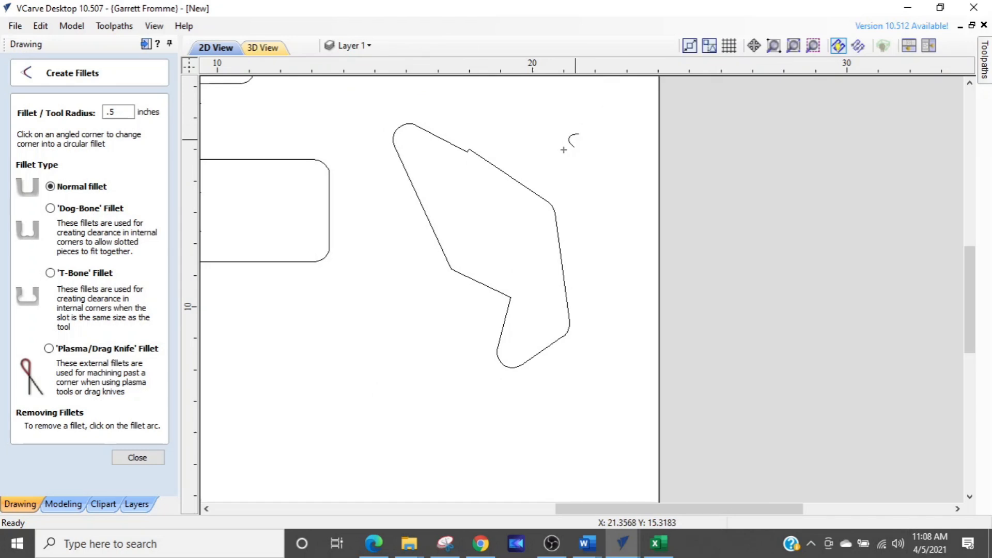
Round the two remaining corners on the polyline shape's lower left side with 0.5 inch Normal fillets and exit the Fillet tool
{"action": "scroll", "coordinate": [451, 269], "scroll_direction": "up", "scroll_amount": 5}
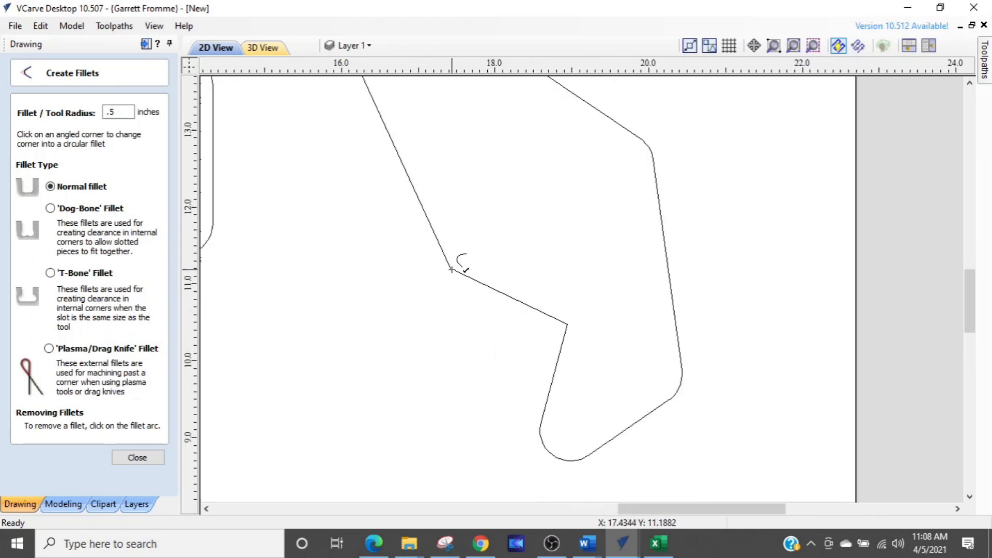
{"action": "left_click", "coordinate": [592, 335]}
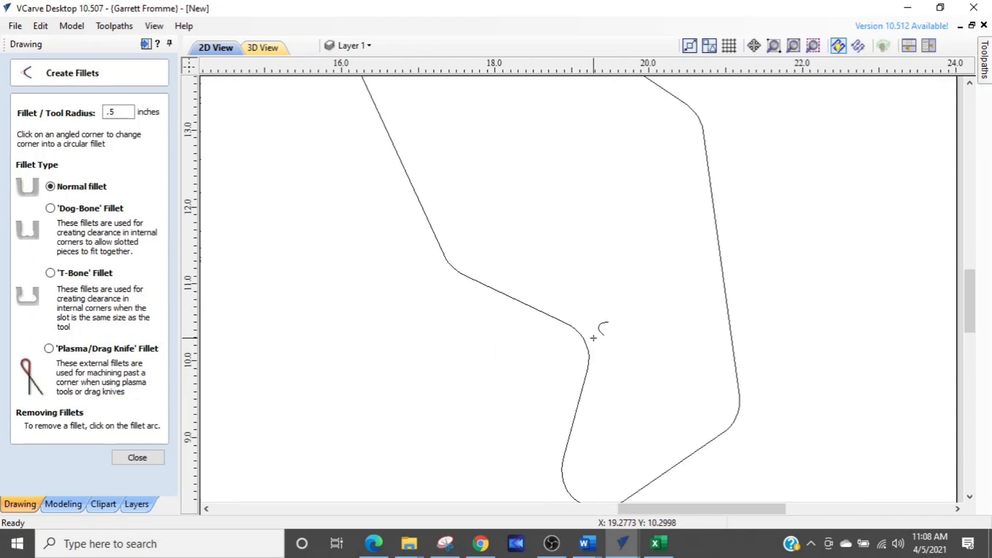
{"action": "scroll", "coordinate": [593, 333], "scroll_direction": "down", "scroll_amount": 5}
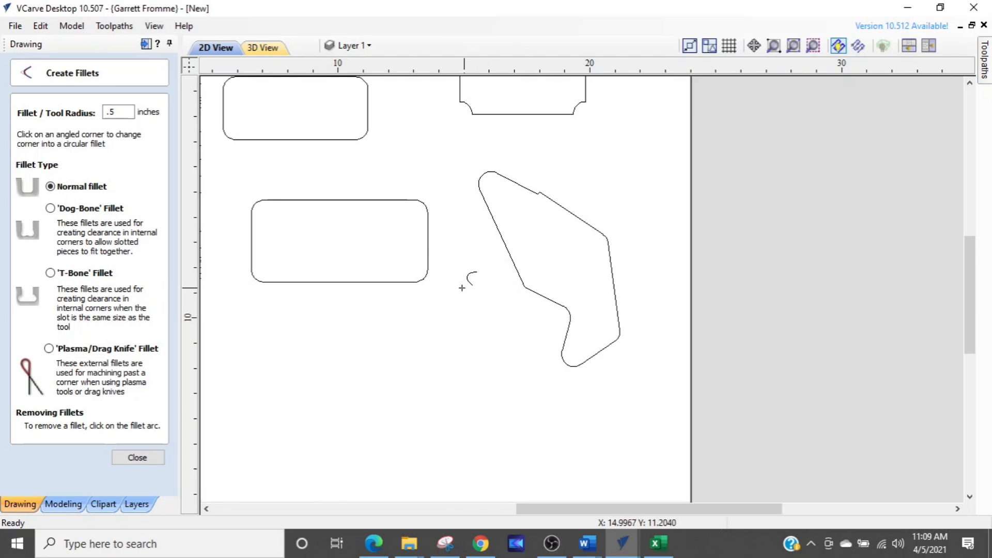
{"action": "left_click", "coordinate": [122, 460]}
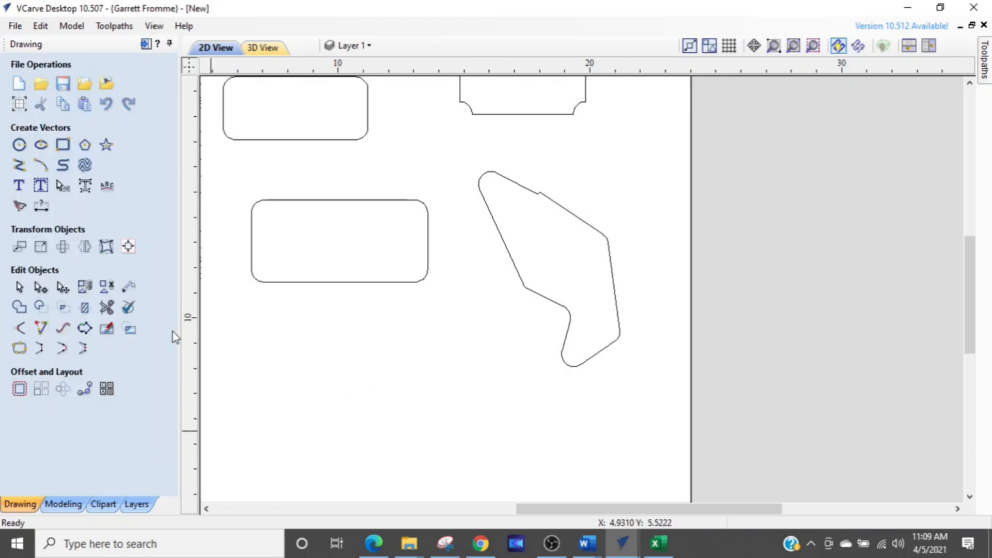
Draw a rectangle about 11.75 by 7 inches below the other shapes, with Radiused Internal corners of 0.5 inch radius
{"action": "left_click", "coordinate": [63, 145]}
{"action": "middle_click_drag", "start_coordinate": [337, 438], "coordinate": [563, 124]}
{"action": "middle_click_drag", "start_coordinate": [480, 235], "coordinate": [473, 359]}
{"action": "left_click_drag", "start_coordinate": [415, 205], "coordinate": [712, 382]}
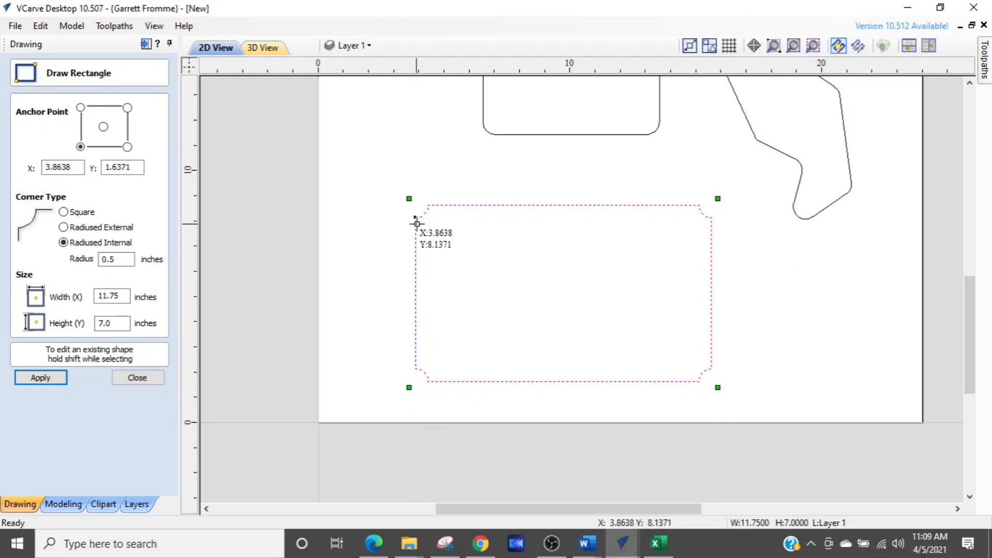
Change the new large rectangle's corner type to Square and apply it
{"action": "left_click", "coordinate": [63, 211]}
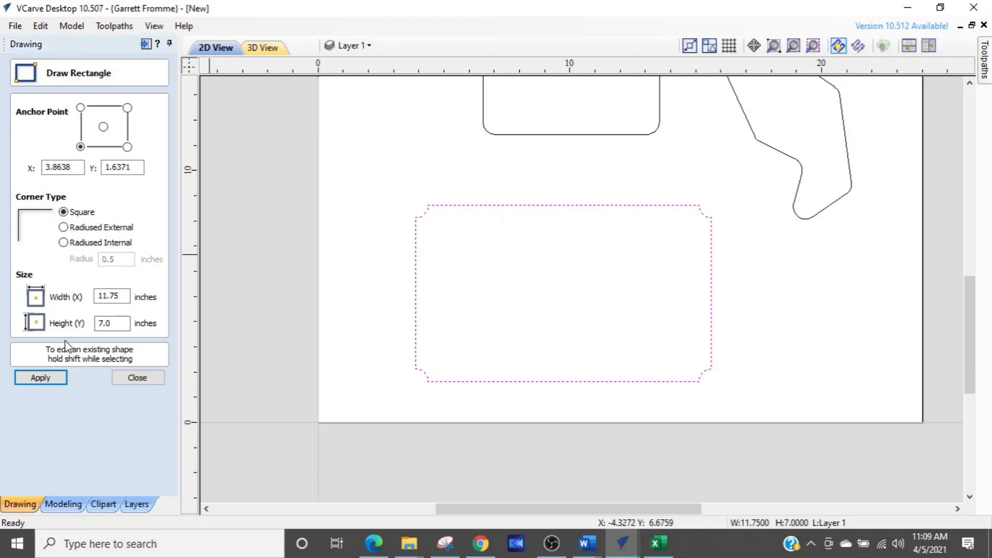
{"action": "left_click", "coordinate": [41, 377]}
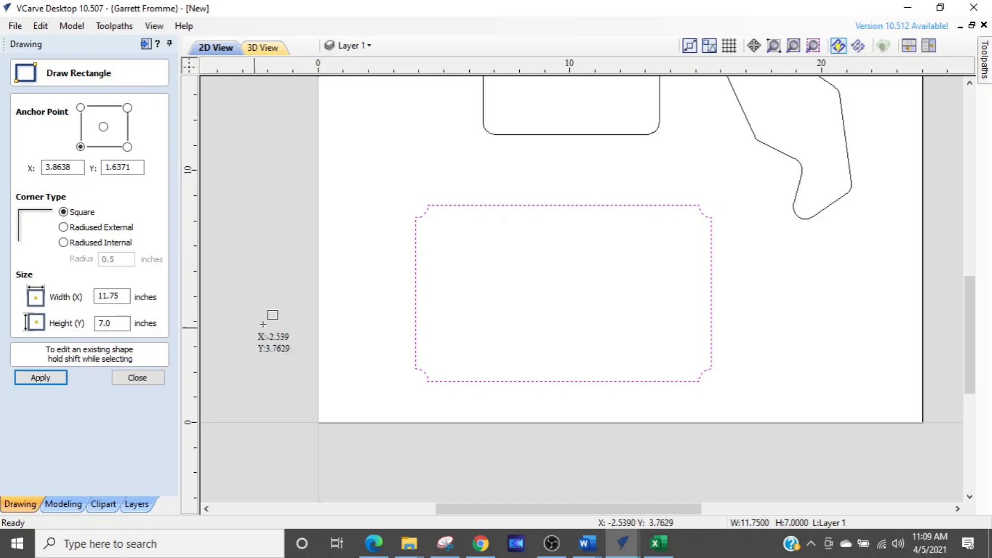
{"action": "left_click", "coordinate": [39, 380]}
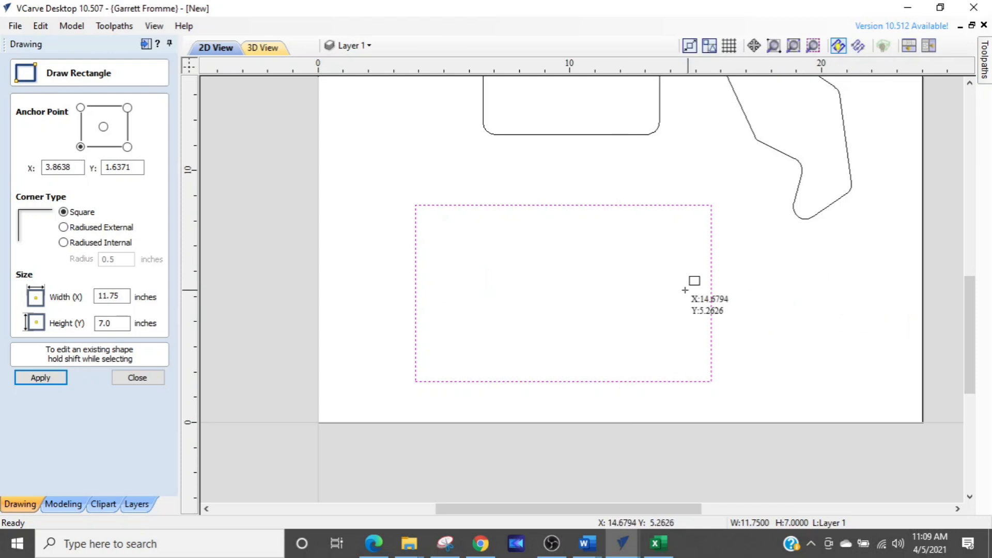
Draw a square-cornered rectangle about 3.75 by 2.5 inches right of the large one, exit the rectangle tool, and deselect it
{"action": "left_click_drag", "start_coordinate": [784, 271], "coordinate": [881, 331]}
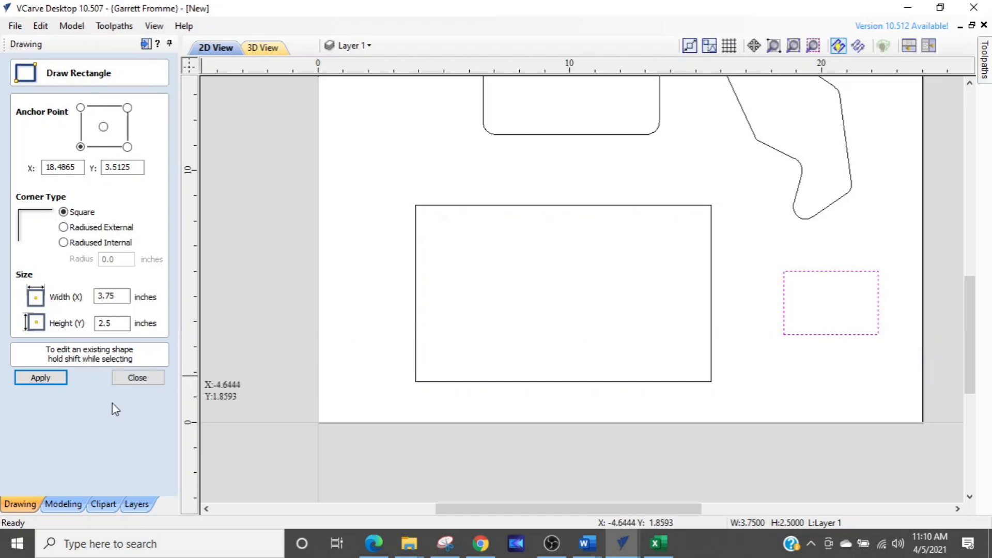
{"action": "left_click", "coordinate": [37, 382]}
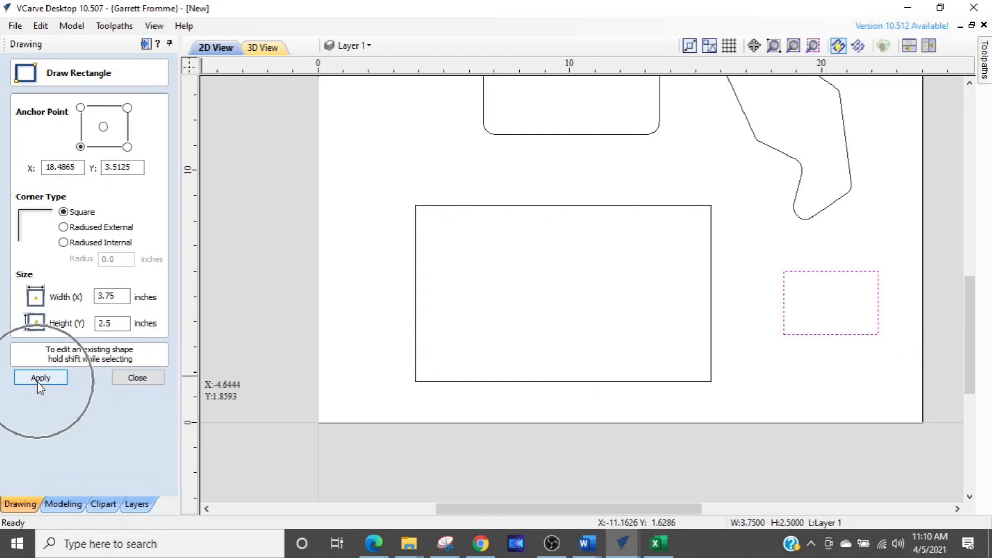
{"action": "left_click", "coordinate": [137, 377]}
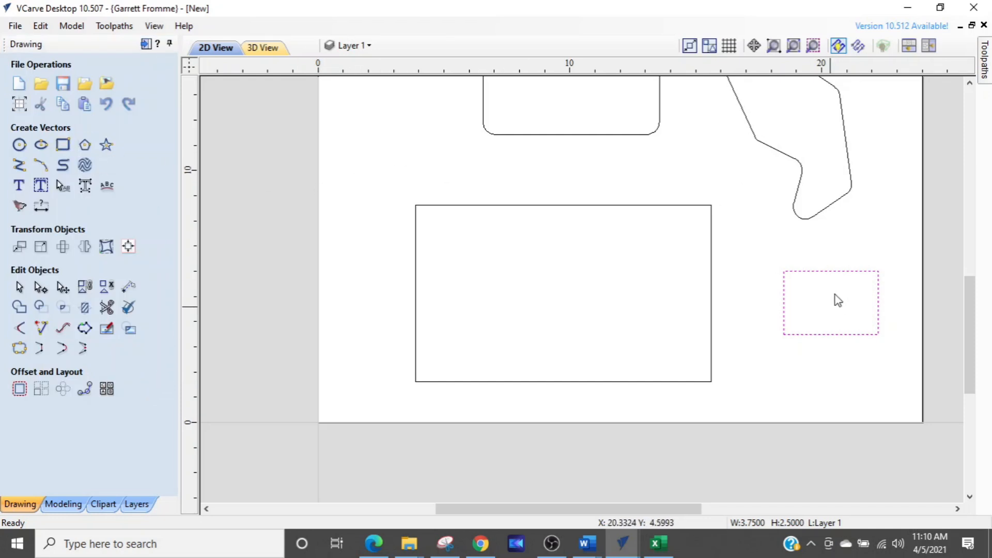
{"action": "left_click", "coordinate": [414, 150]}
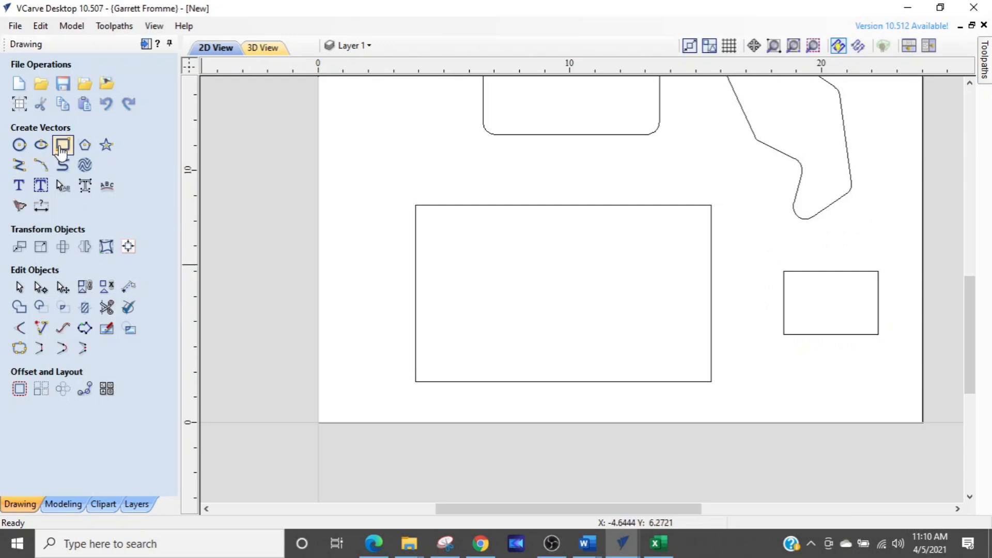
{"action": "left_click", "coordinate": [62, 144]}
{"action": "left_click", "coordinate": [44, 378]}
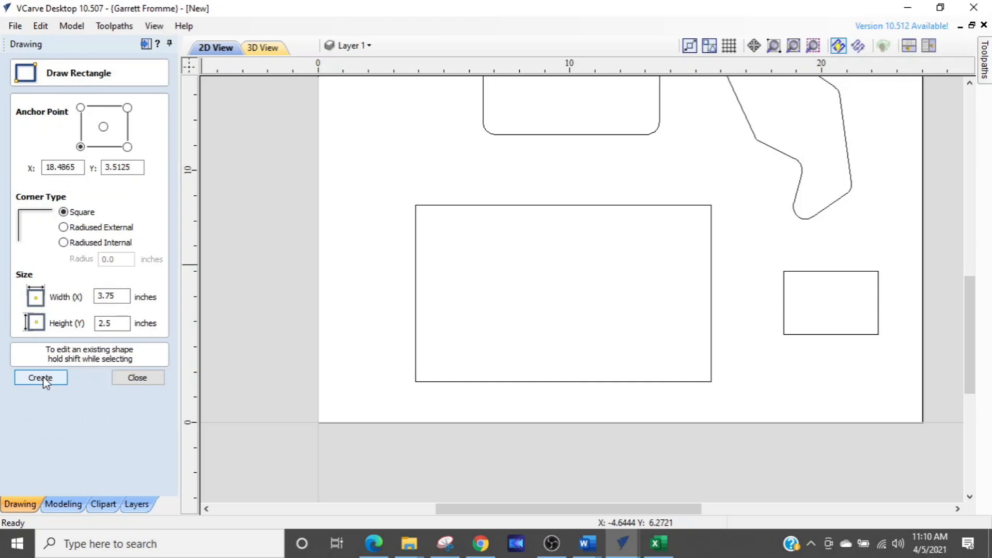
{"action": "left_click", "coordinate": [43, 376]}
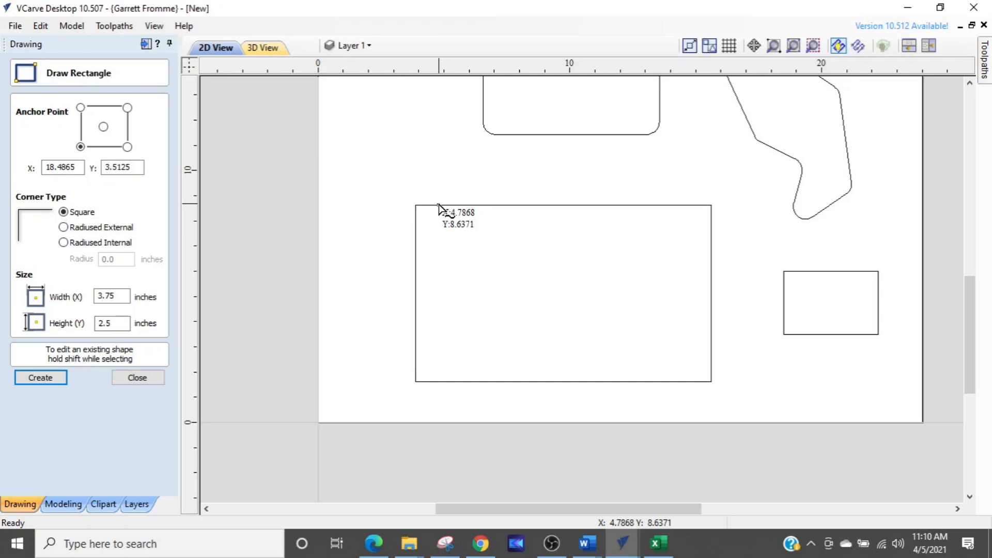
{"action": "key", "text": "Escape"}
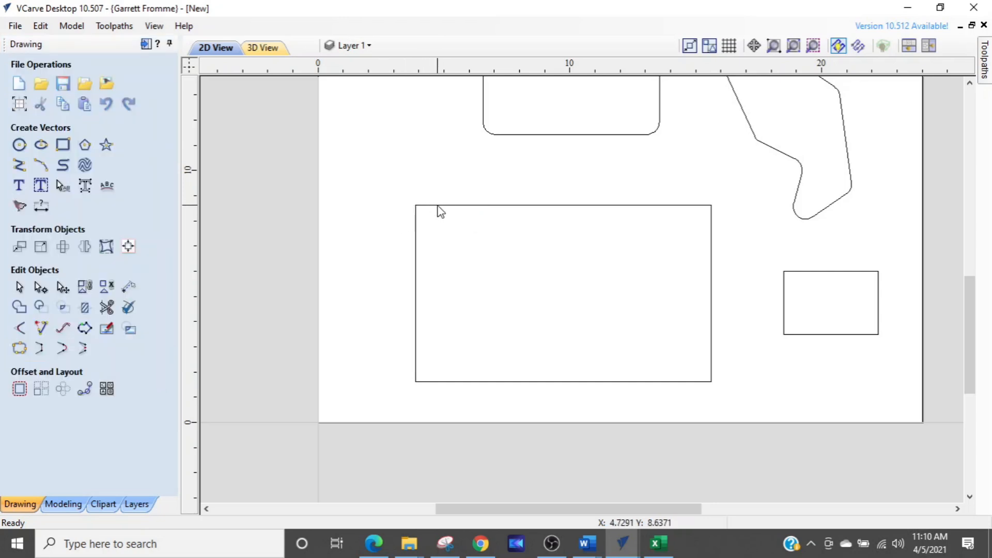
Change the large rectangle's corner type to Radiused External with a 0.5 inch radius, apply it, and exit the rectangle tool
{"action": "left_click", "coordinate": [441, 206]}
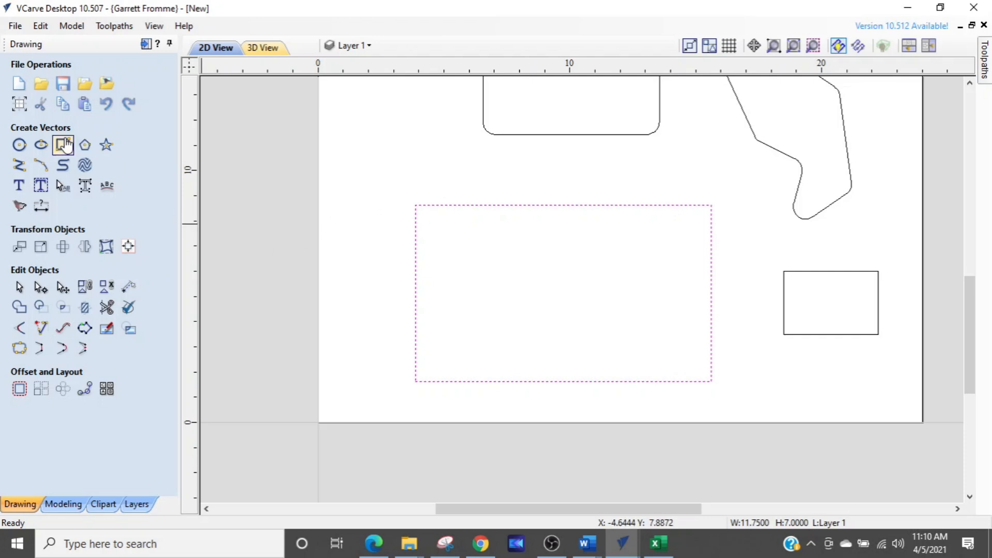
{"action": "left_click", "coordinate": [64, 145]}
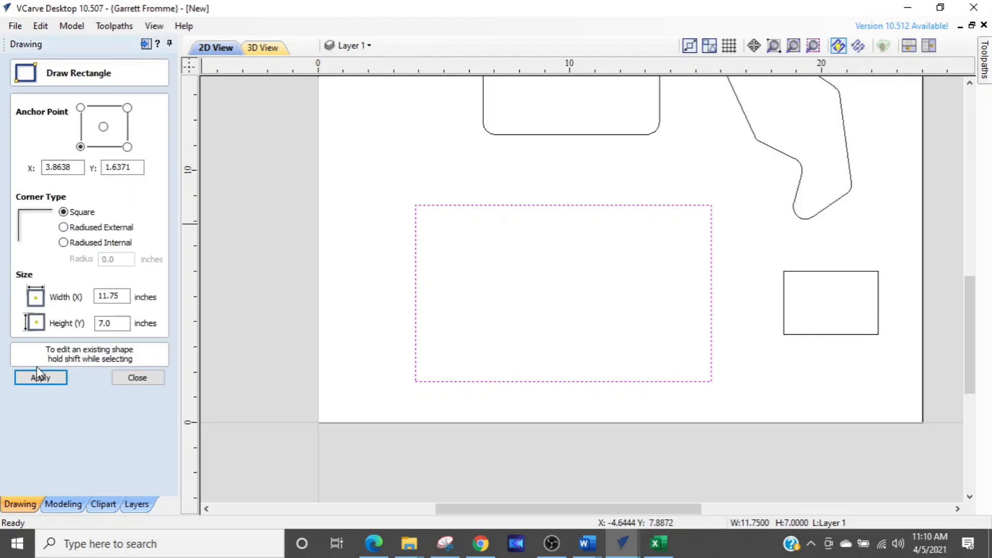
{"action": "left_click", "coordinate": [38, 380]}
{"action": "left_click", "coordinate": [41, 382]}
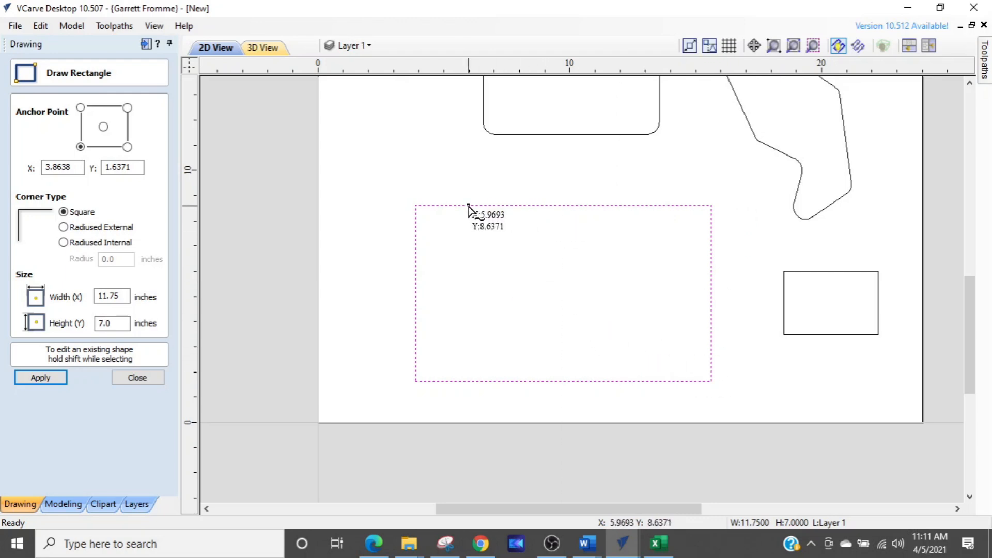
{"action": "left_click", "coordinate": [61, 230]}
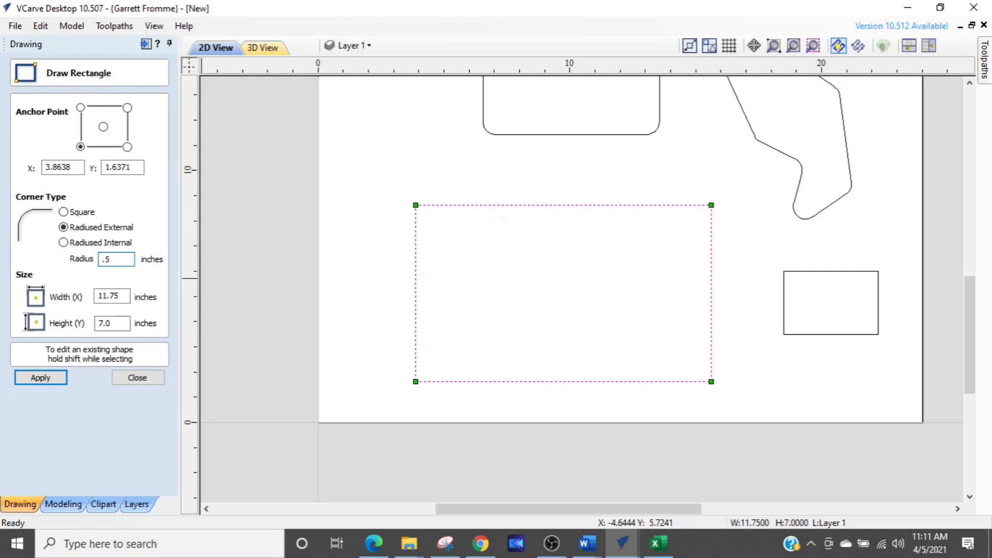
{"action": "left_click", "coordinate": [41, 379]}
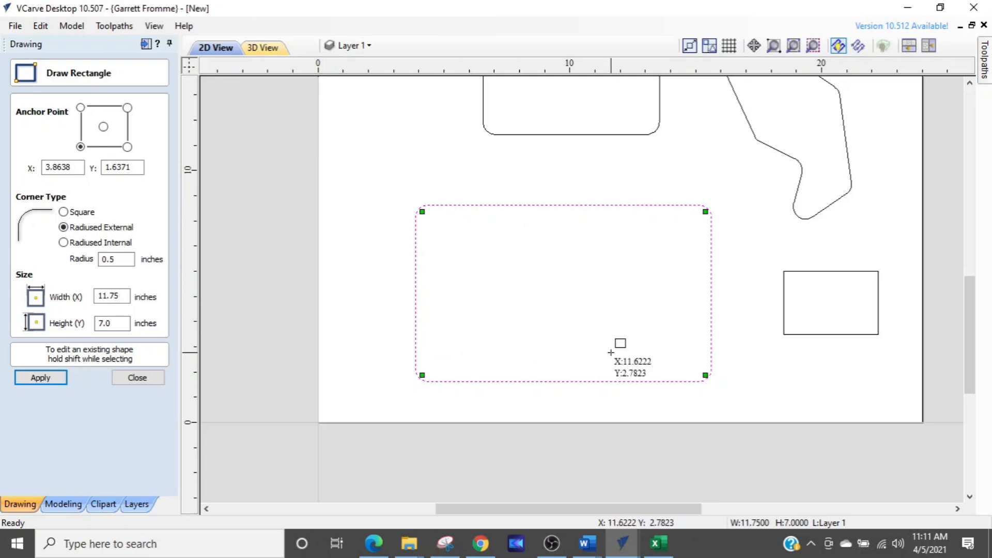
{"action": "scroll", "coordinate": [615, 347], "scroll_direction": "down", "scroll_amount": 1}
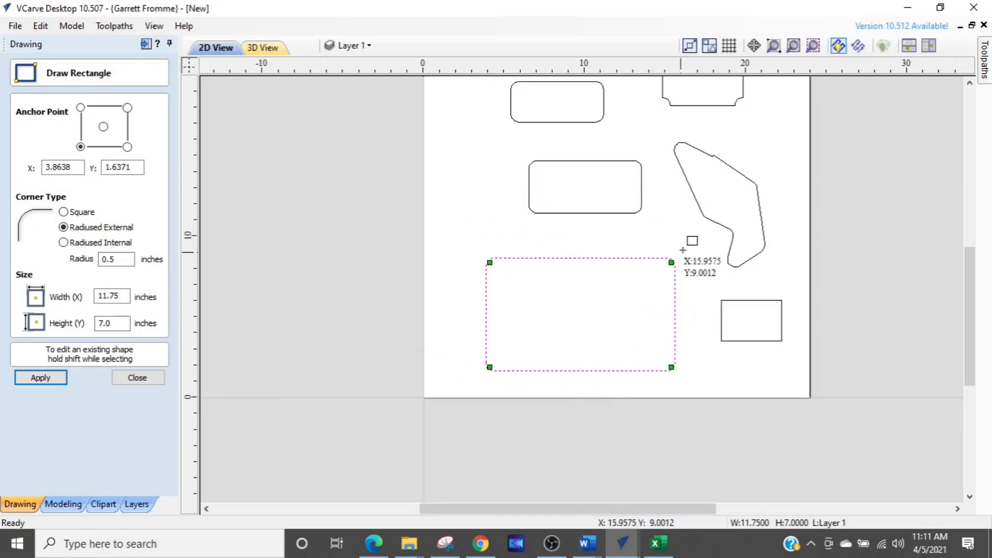
{"action": "key", "text": "Escape"}
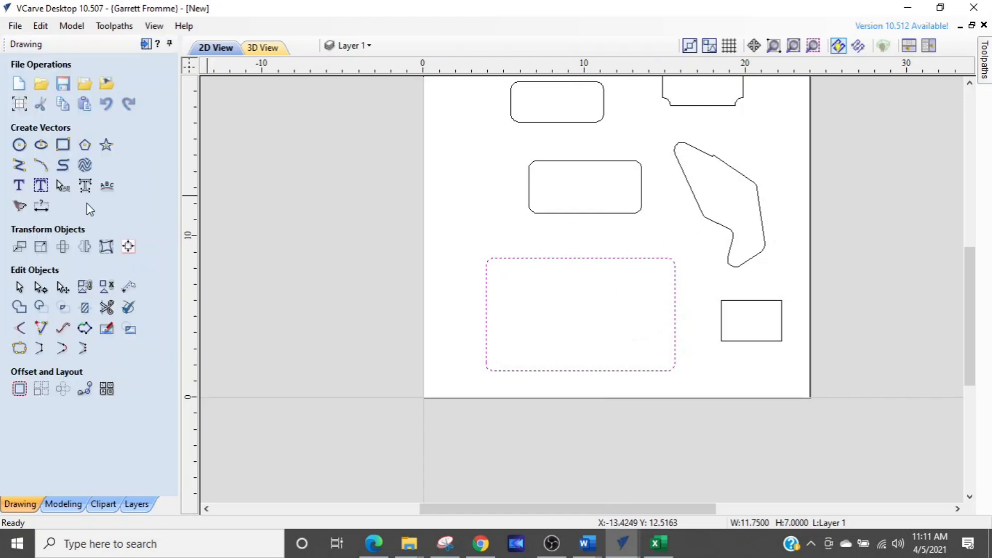
Draw a closed polyline about 7.3 by 6.9 inches across the job's left edge, curving its left side, and finish it
{"action": "left_click", "coordinate": [18, 166]}
{"action": "scroll", "coordinate": [381, 221], "scroll_direction": "up", "scroll_amount": 1}
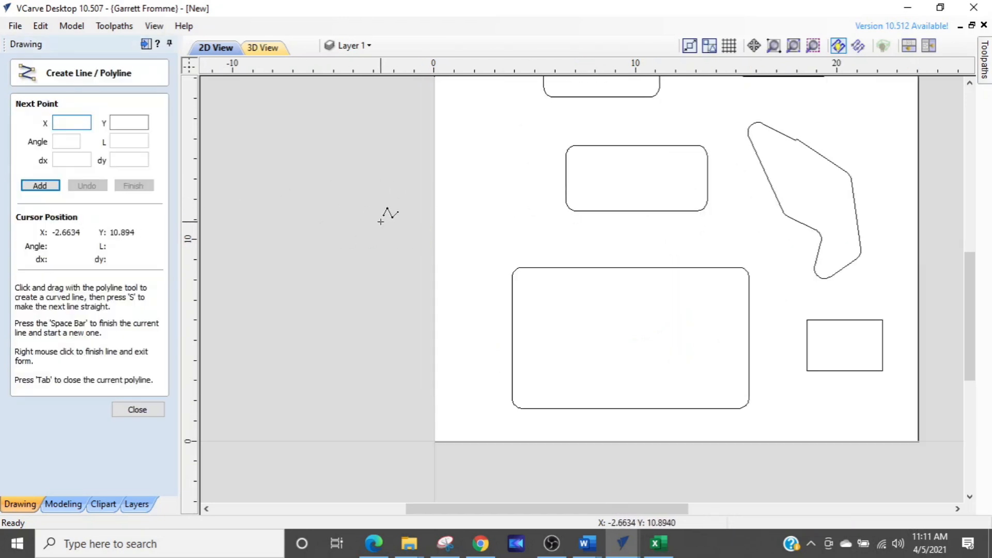
{"action": "left_click", "coordinate": [470, 142]}
{"action": "left_click", "coordinate": [527, 175]}
{"action": "left_click", "coordinate": [488, 245]}
{"action": "left_click", "coordinate": [434, 214]}
{"action": "left_click_drag", "start_coordinate": [390, 145], "coordinate": [434, 107]}
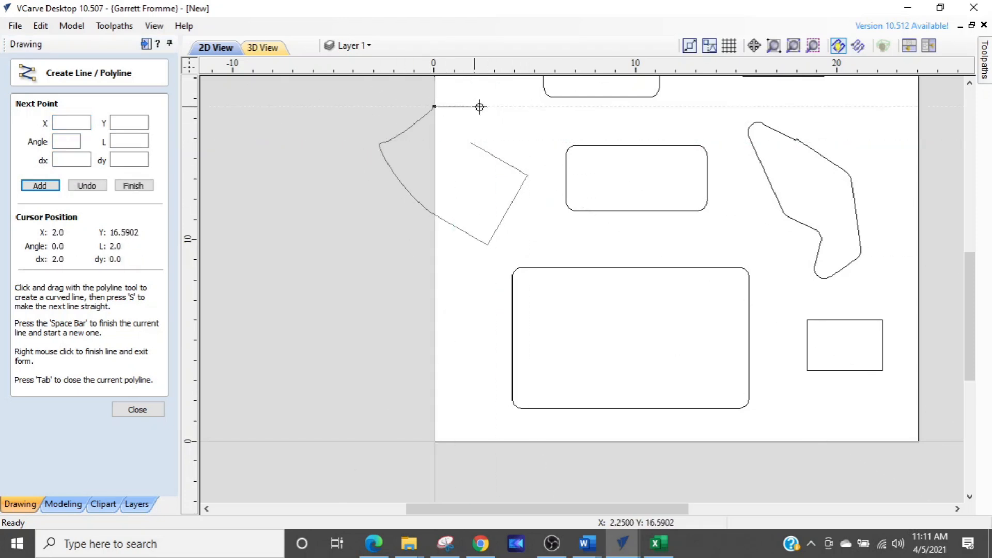
{"action": "left_click", "coordinate": [495, 107]}
{"action": "left_click", "coordinate": [470, 144]}
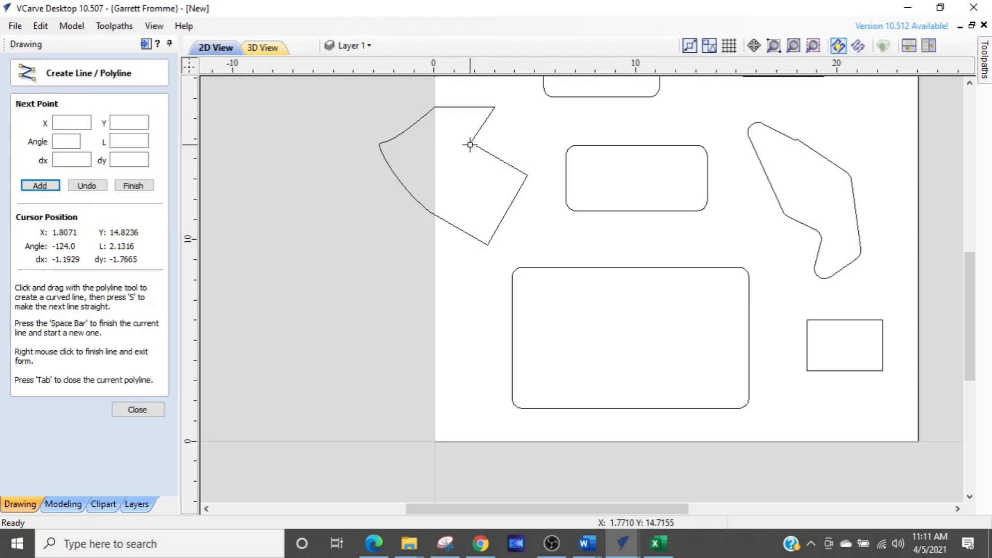
{"action": "right_click", "coordinate": [470, 145]}
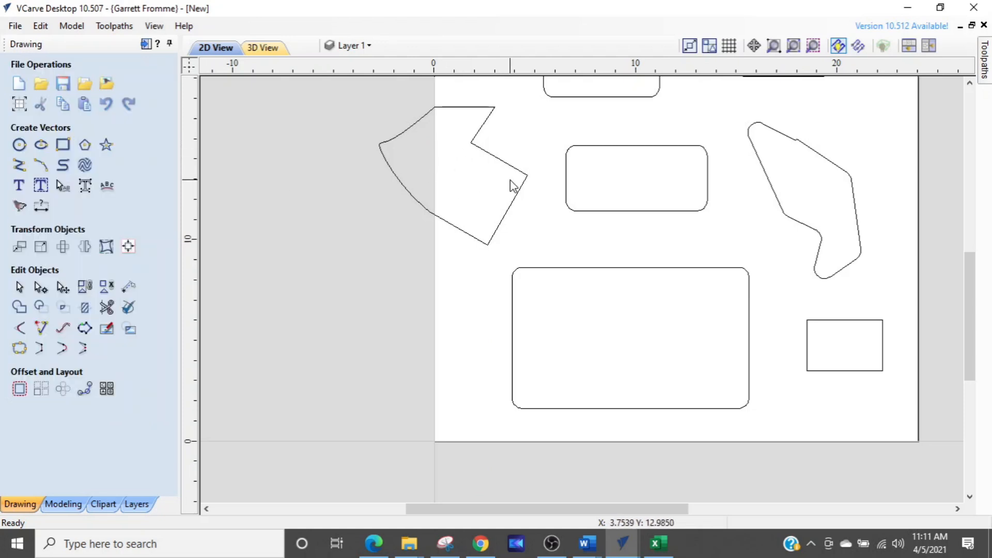
Try to edit the new closed polyline shape with the Draw Rectangle tool, and close the tool
{"action": "left_click", "coordinate": [413, 197]}
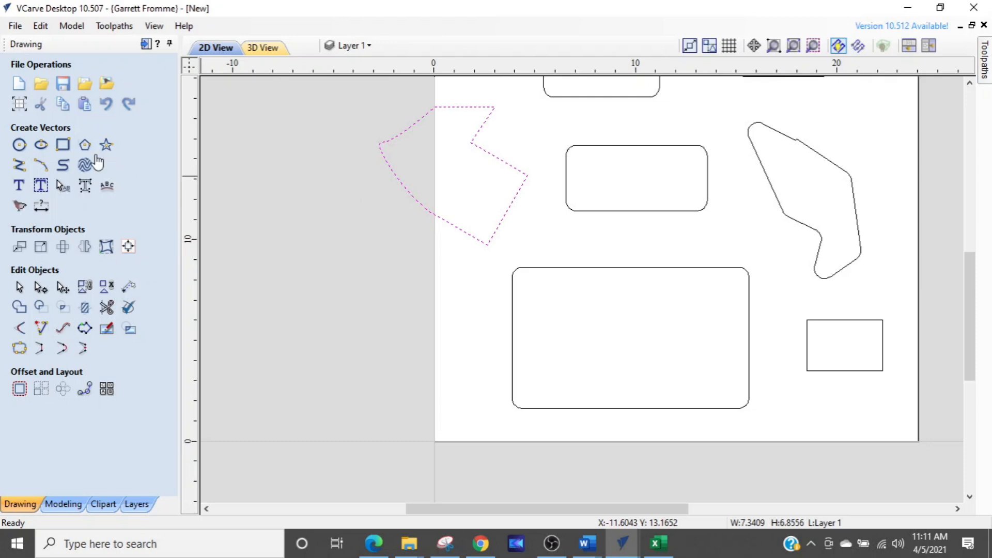
{"action": "left_click", "coordinate": [63, 145]}
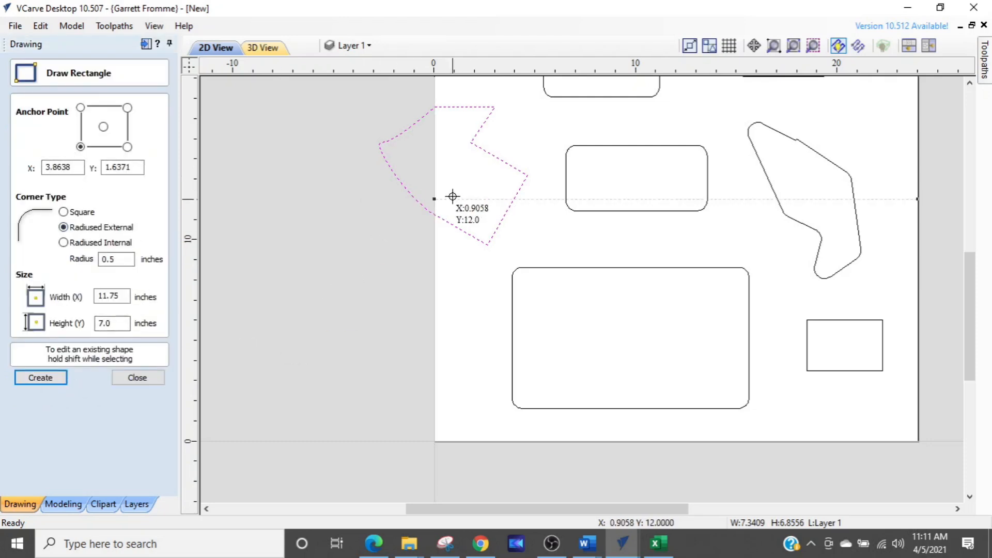
{"action": "left_click", "coordinate": [41, 379]}
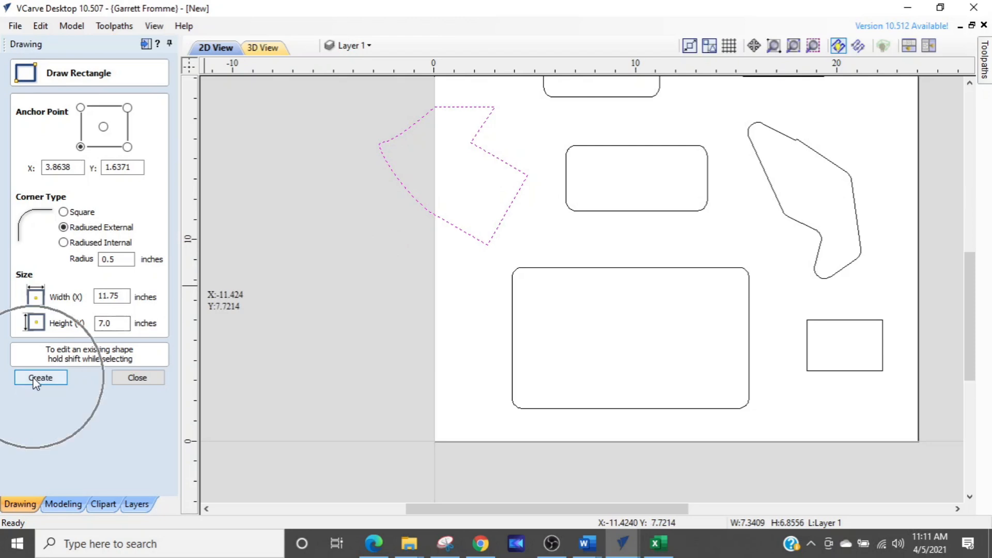
{"action": "left_click", "coordinate": [157, 380]}
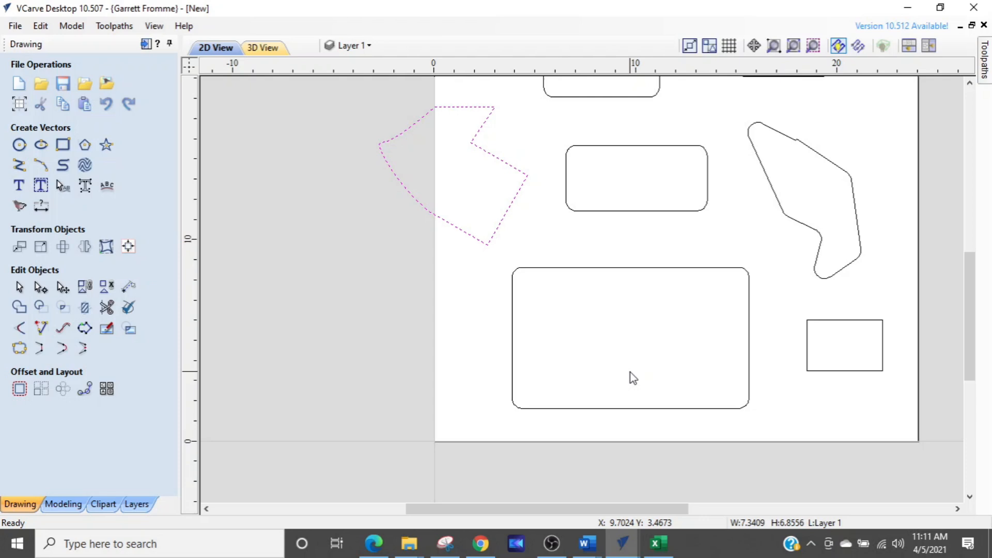
Select all the vectors in the job and delete them
{"action": "scroll", "coordinate": [632, 377], "scroll_direction": "down", "scroll_amount": 3}
{"action": "left_click_drag", "start_coordinate": [807, 170], "coordinate": [435, 416]}
{"action": "key", "text": "Delete"}
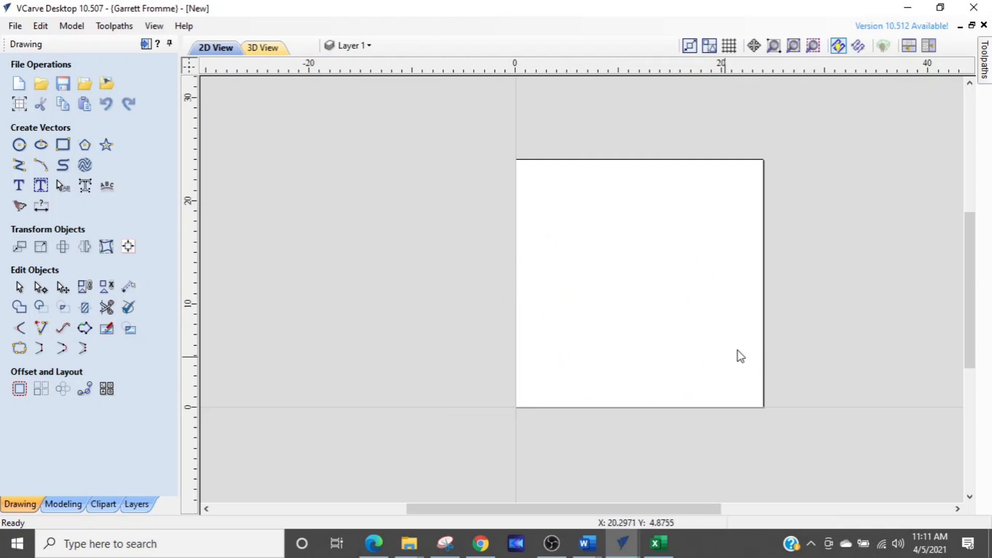
Draw a square-cornered rectangle about 15.75 by 9.25 inches around the middle of the empty job and close the rectangle tool
{"action": "scroll", "coordinate": [736, 351], "scroll_direction": "up", "scroll_amount": 2}
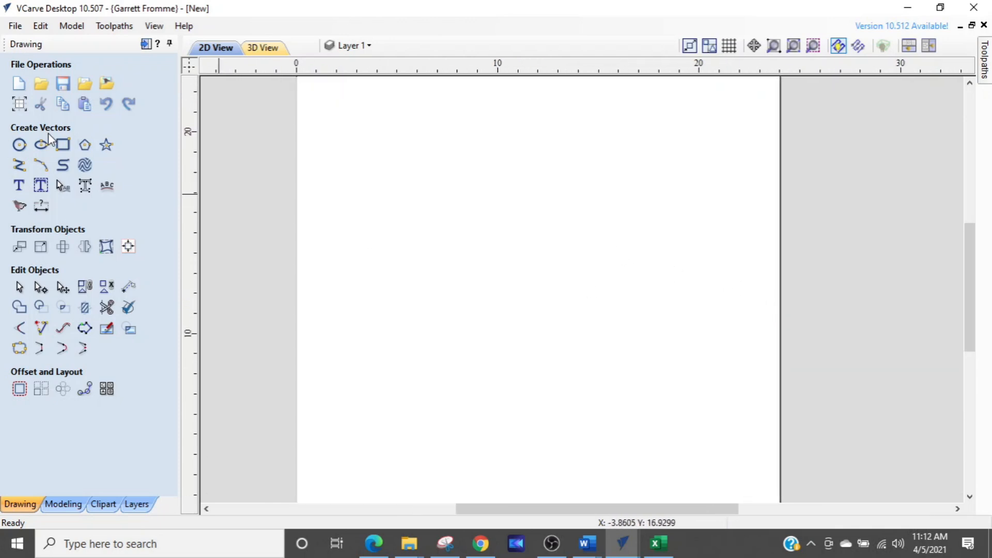
{"action": "left_click", "coordinate": [63, 145]}
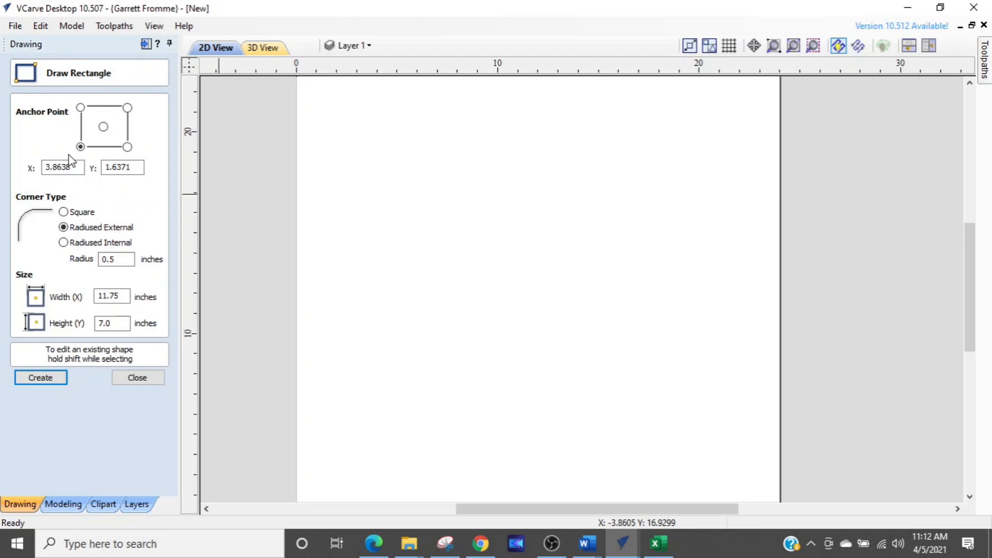
{"action": "left_click", "coordinate": [63, 212]}
{"action": "left_click_drag", "start_coordinate": [391, 202], "coordinate": [710, 388]}
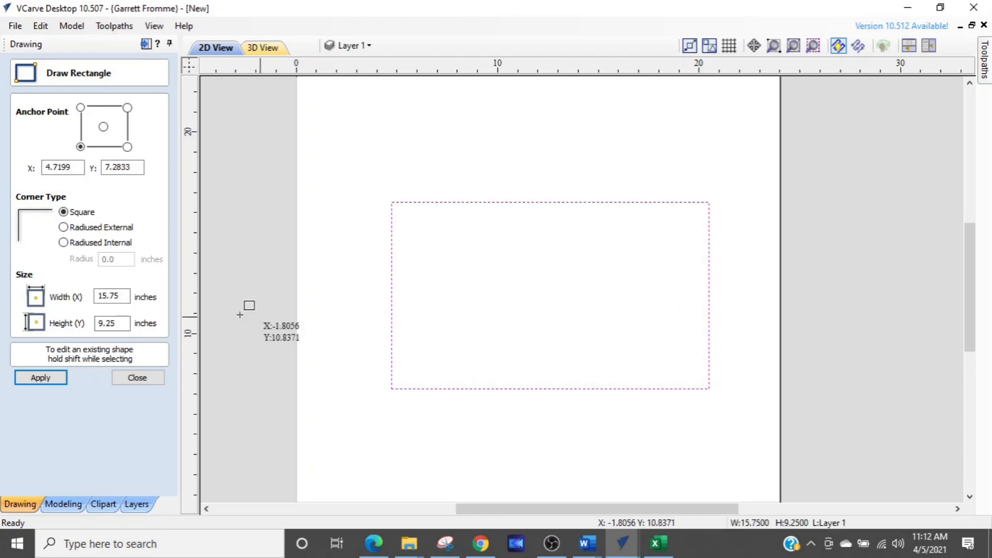
{"action": "left_click", "coordinate": [146, 381]}
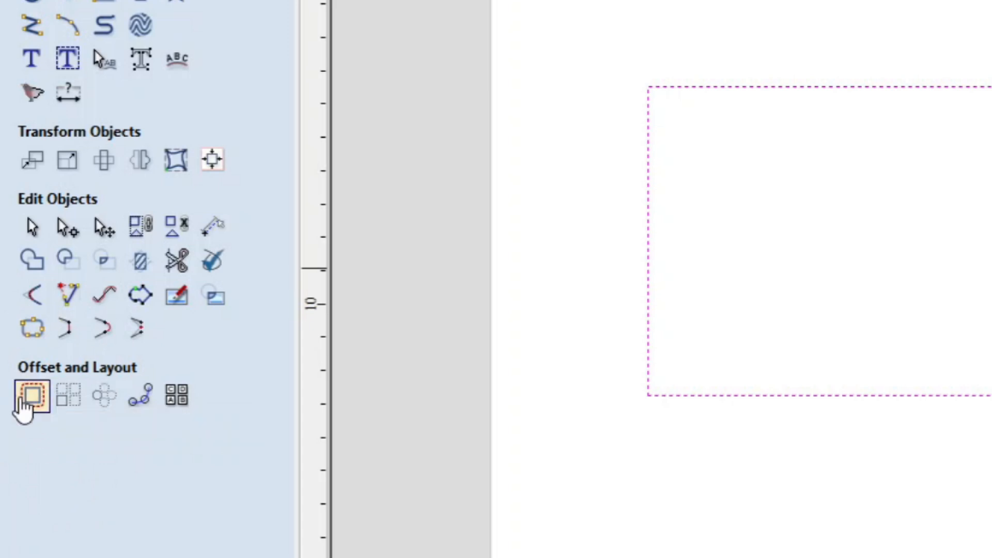
Offset the rectangle by 0.5 inch both inwards and outwards with sharp offset corners, and exit the Offset Vectors tool
{"action": "left_click", "coordinate": [27, 406]}
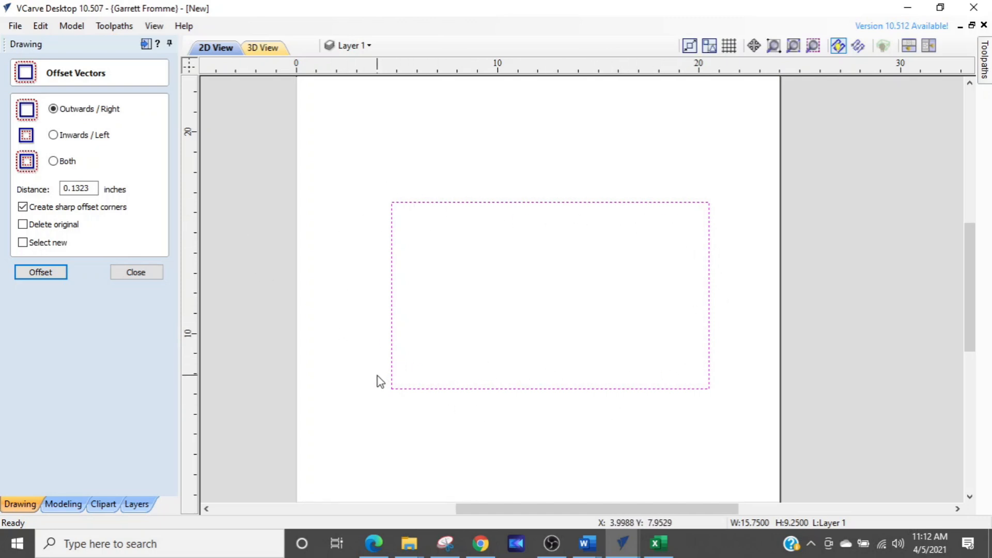
{"action": "scroll", "coordinate": [376, 376], "scroll_direction": "up", "scroll_amount": 3}
{"action": "scroll", "coordinate": [377, 360], "scroll_direction": "down", "scroll_amount": 2}
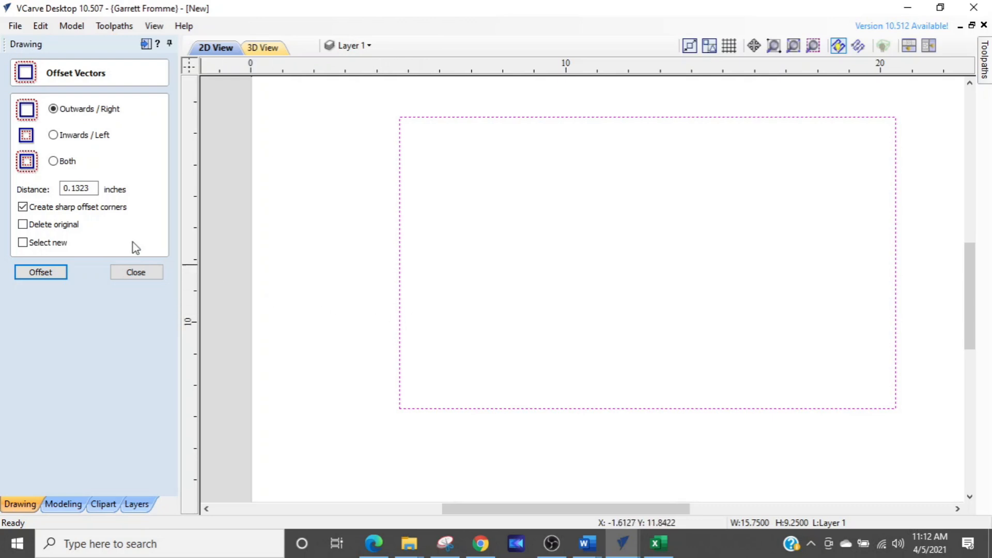
{"action": "key", "text": "ctrl"}
{"action": "key", "text": "ctrl"}
{"action": "key", "text": "ctrl"}
{"action": "key", "text": "ctrl"}
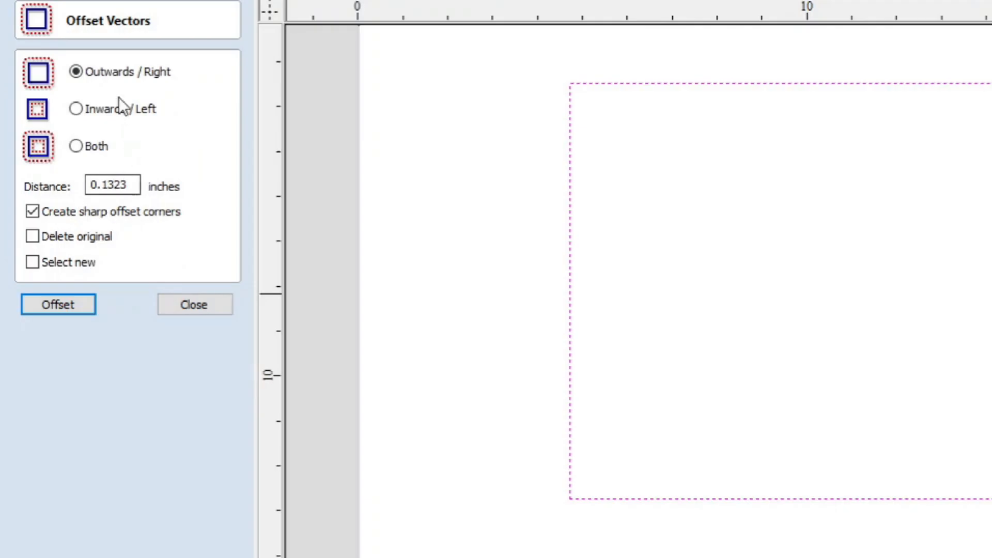
{"action": "key", "text": "ctrl"}
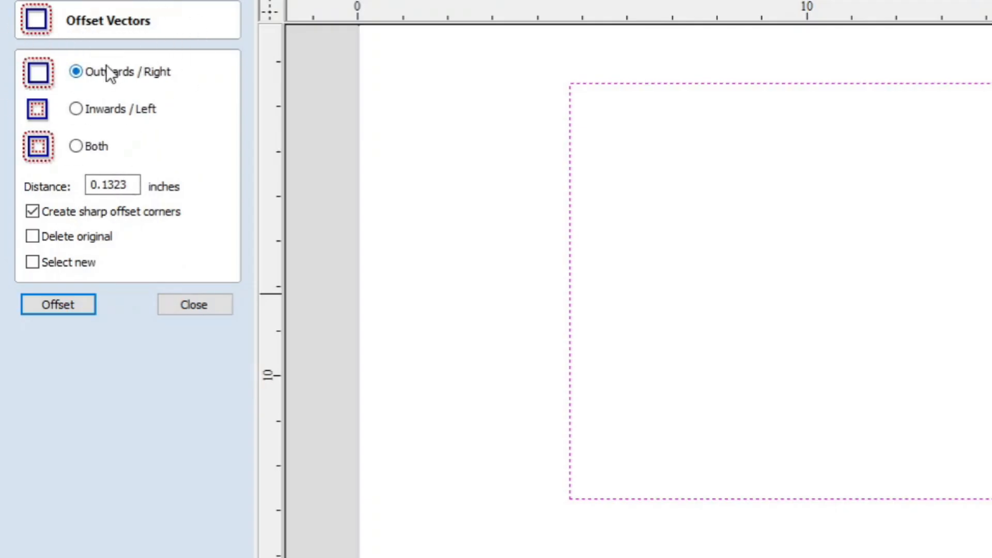
{"action": "key", "text": "ctrl"}
{"action": "key", "text": "ctrl"}
{"action": "left_click", "coordinate": [79, 147]}
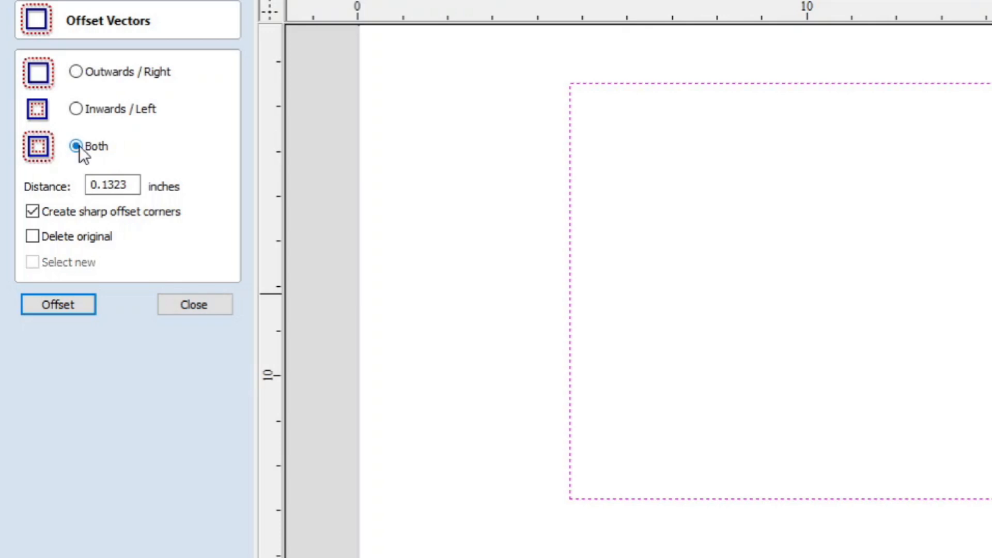
{"action": "double_click", "coordinate": [121, 185]}
{"action": "type", "text": ".5"}
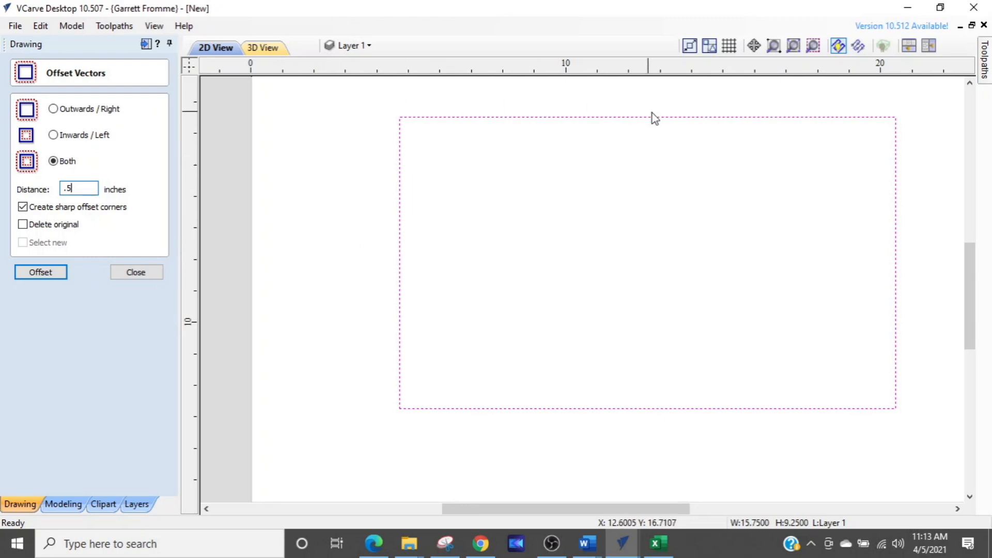
{"action": "left_click", "coordinate": [40, 274]}
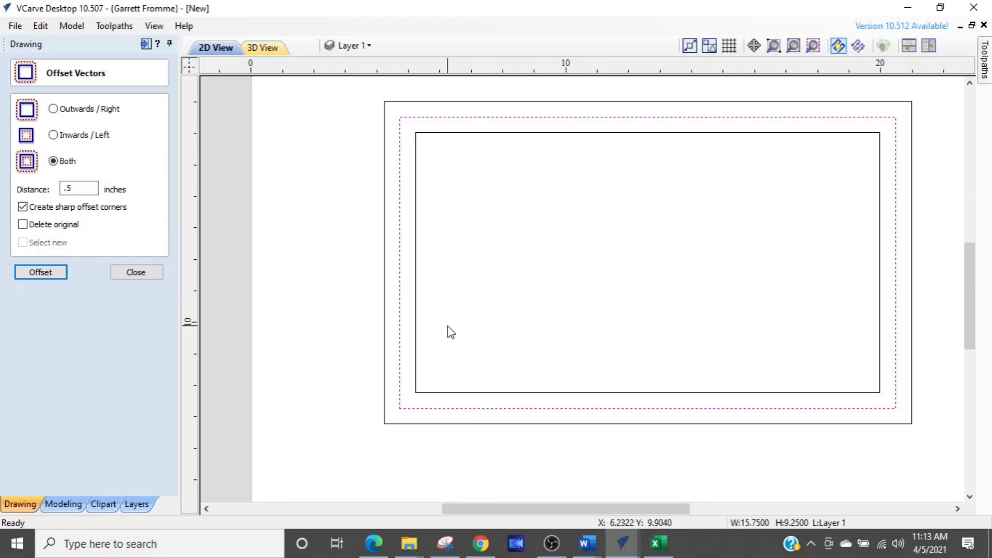
{"action": "key", "text": "Escape"}
Delete the outermost offset rectangle
{"action": "left_click", "coordinate": [385, 289]}
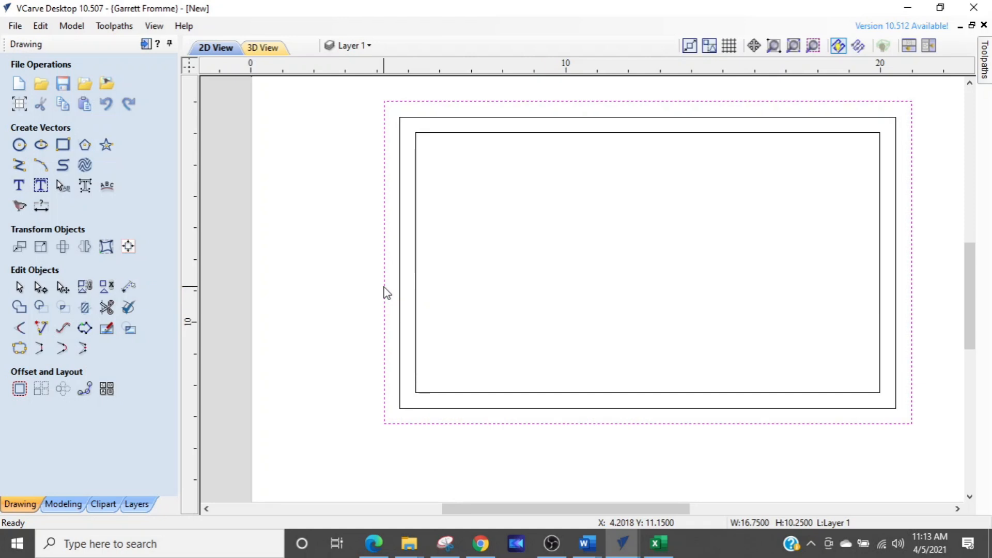
{"action": "key", "text": "Delete"}
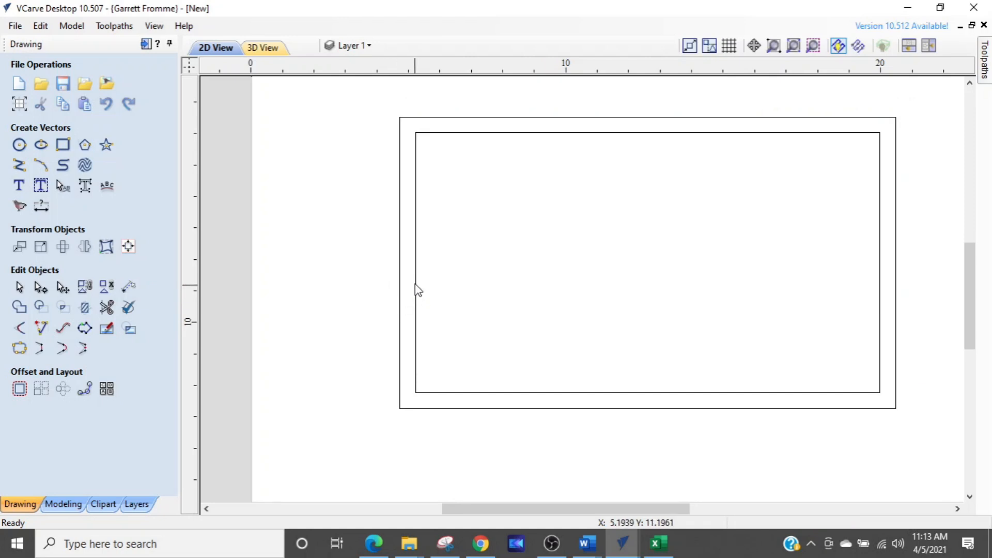
Give the inner rectangle radiused internal corners with a 0.5 inch radius and close the rectangle tool
{"action": "scroll", "coordinate": [667, 274], "scroll_direction": "down", "scroll_amount": 3}
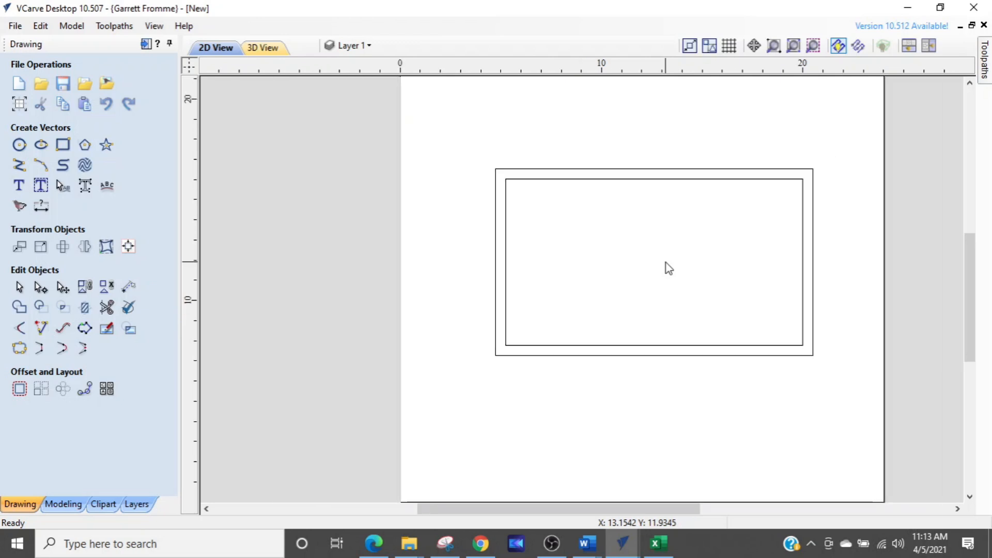
{"action": "middle_click_drag", "start_coordinate": [665, 268], "coordinate": [605, 279]}
{"action": "scroll", "coordinate": [576, 232], "scroll_direction": "up", "scroll_amount": 3}
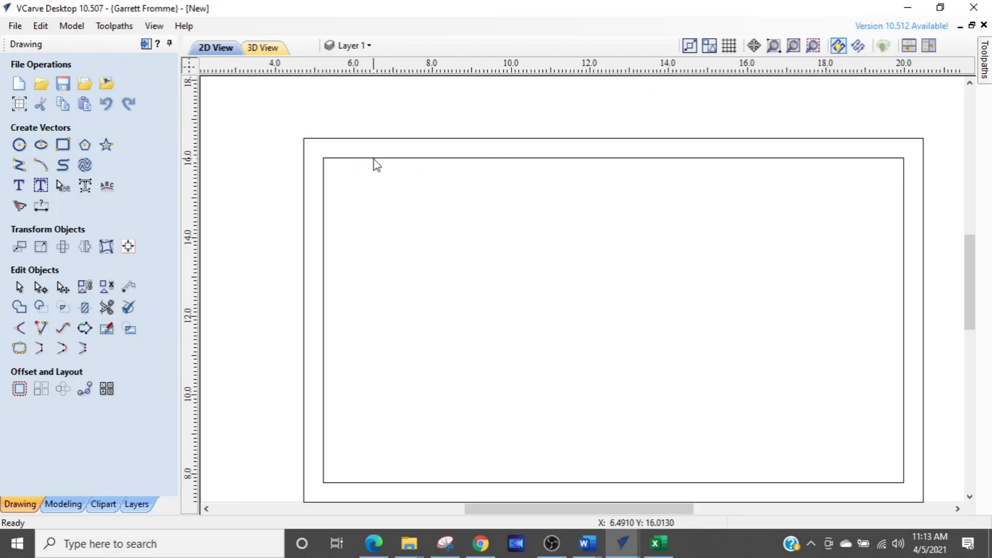
{"action": "left_click", "coordinate": [343, 159]}
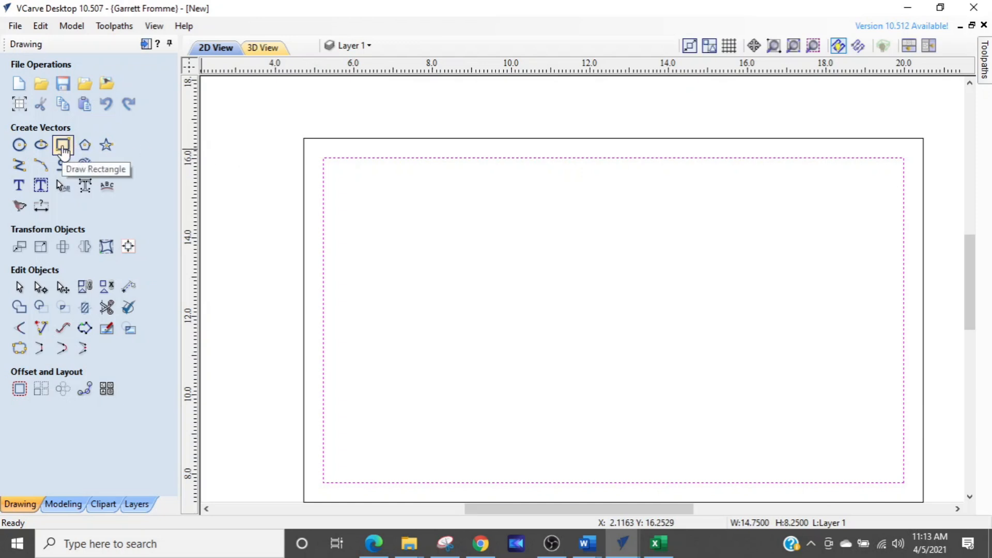
{"action": "left_click", "coordinate": [62, 147]}
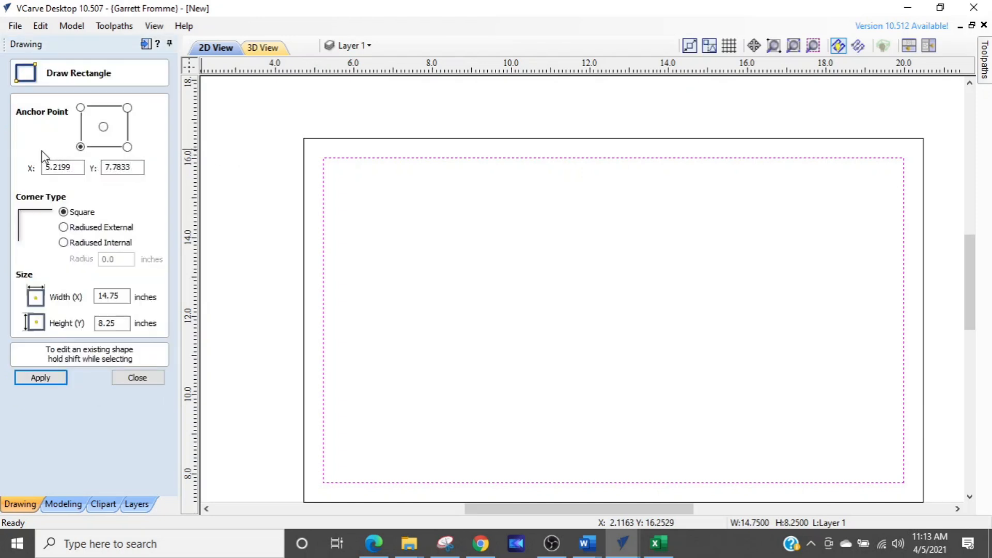
{"action": "left_click", "coordinate": [64, 243]}
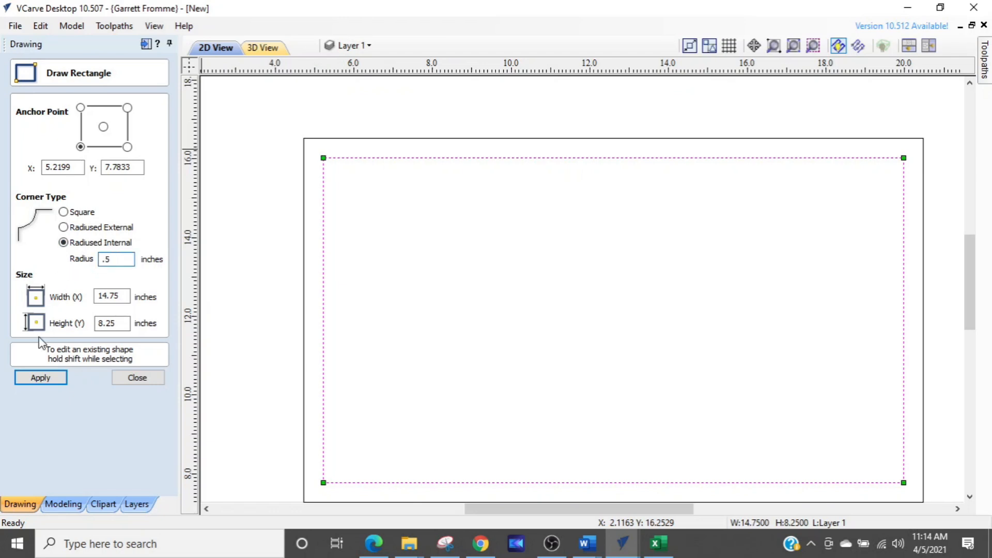
{"action": "left_click", "coordinate": [34, 382]}
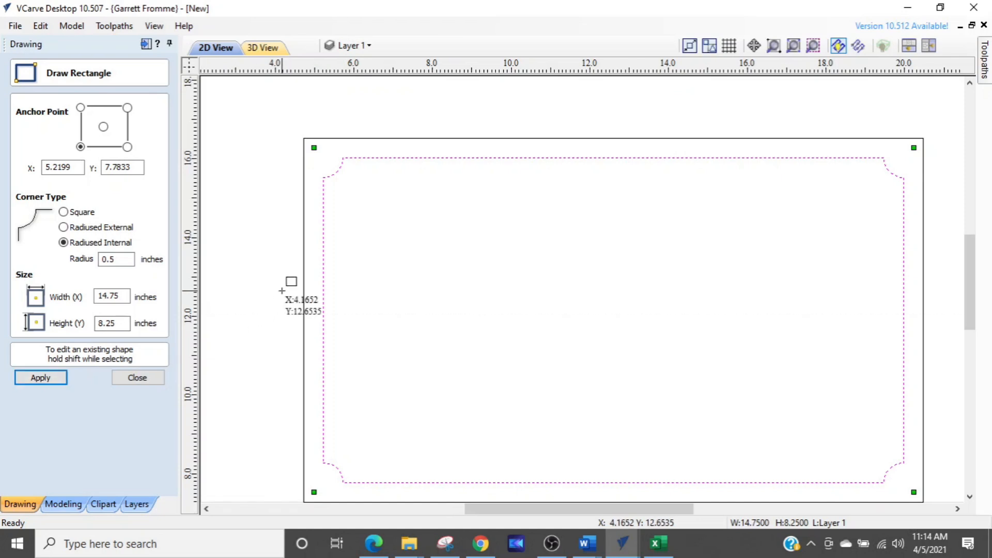
{"action": "left_click", "coordinate": [137, 378]}
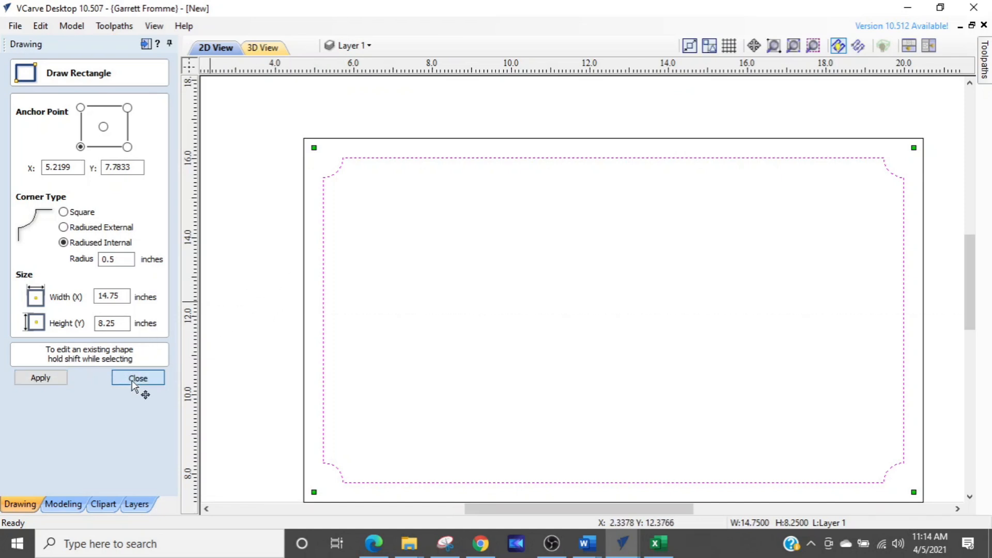
Give the outer rectangle radiused external corners with a 0.5 inch radius
{"action": "scroll", "coordinate": [398, 350], "scroll_direction": "down", "scroll_amount": 2}
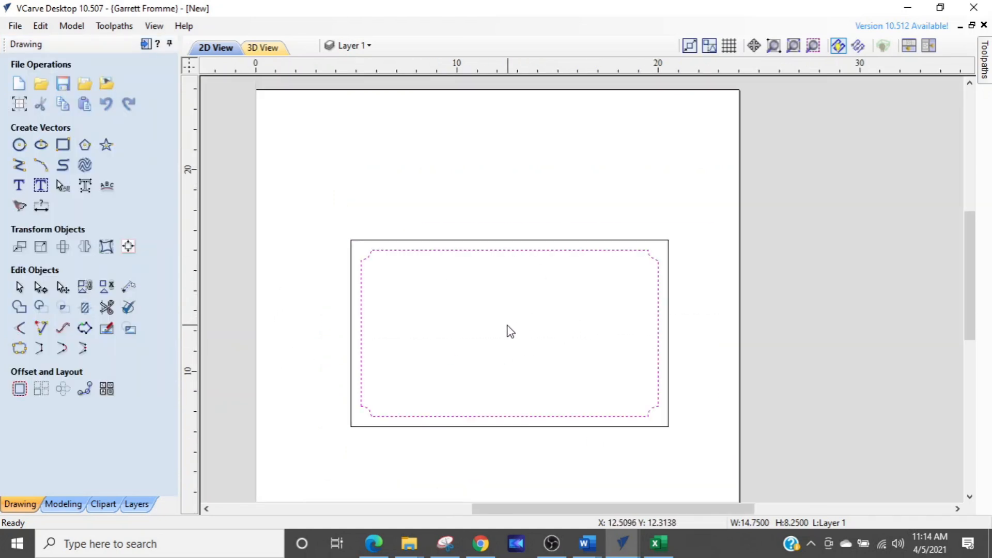
{"action": "scroll", "coordinate": [451, 338], "scroll_direction": "up", "scroll_amount": 3}
{"action": "scroll", "coordinate": [451, 336], "scroll_direction": "down", "scroll_amount": 1}
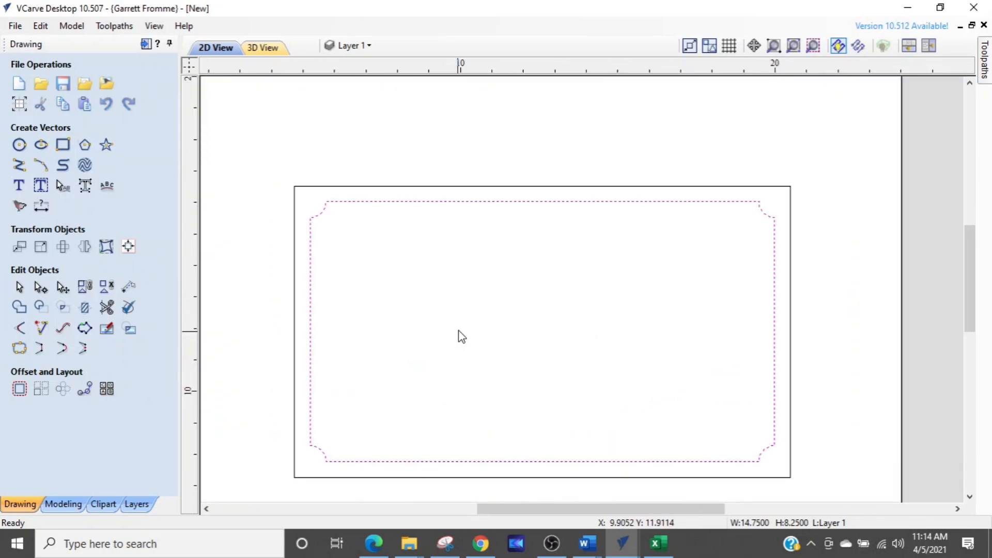
{"action": "scroll", "coordinate": [315, 317], "scroll_direction": "up", "scroll_amount": 3}
{"action": "left_click", "coordinate": [287, 295]}
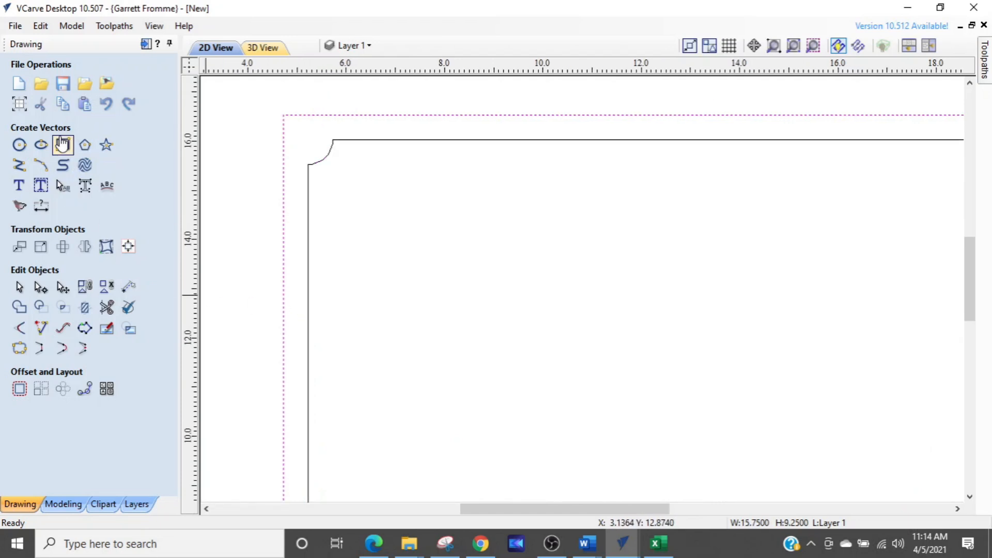
{"action": "left_click", "coordinate": [62, 145]}
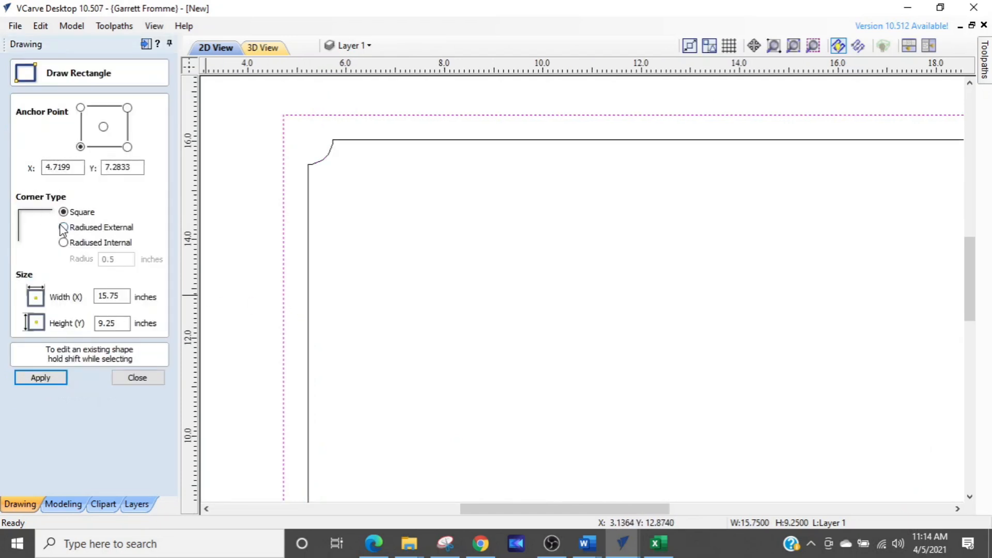
{"action": "left_click", "coordinate": [63, 227]}
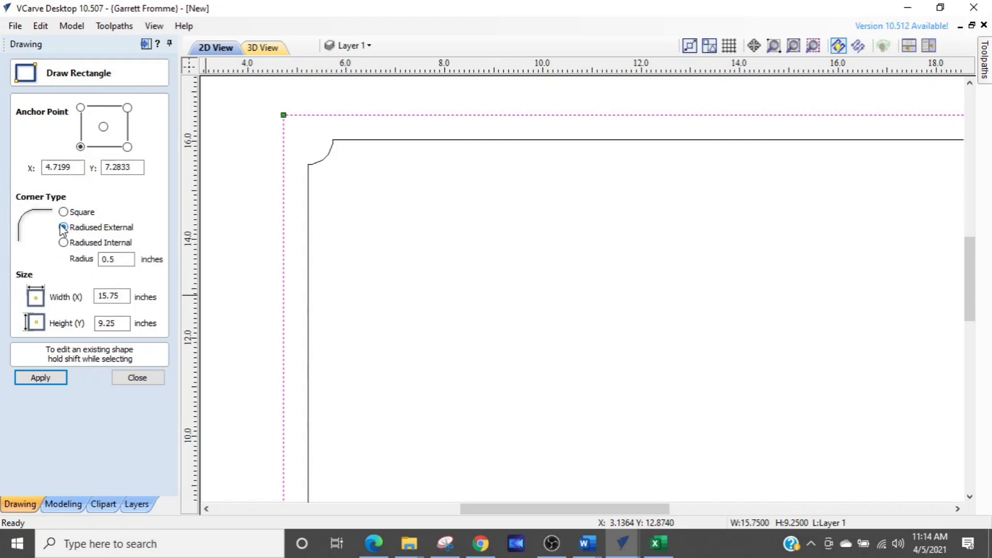
{"action": "left_click", "coordinate": [110, 257]}
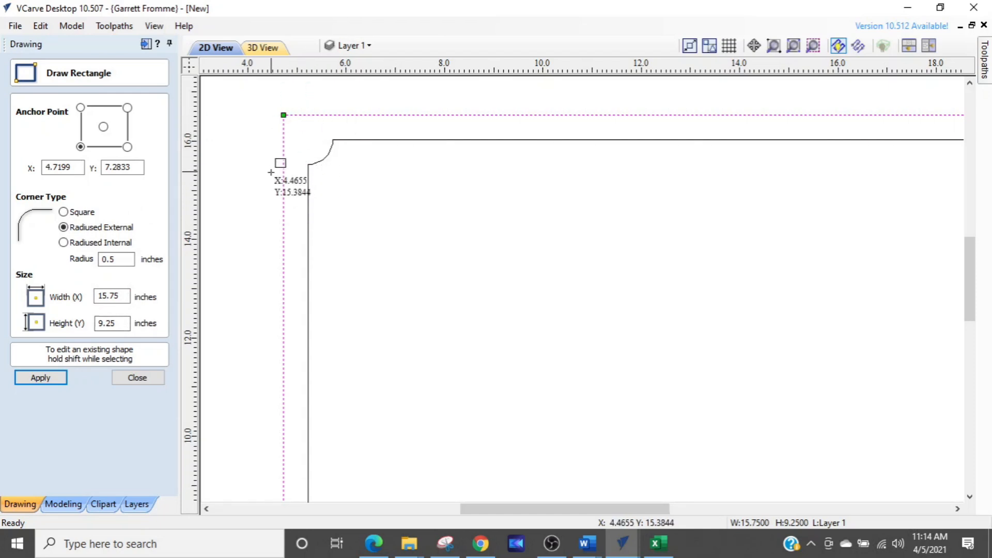
{"action": "left_click", "coordinate": [43, 378]}
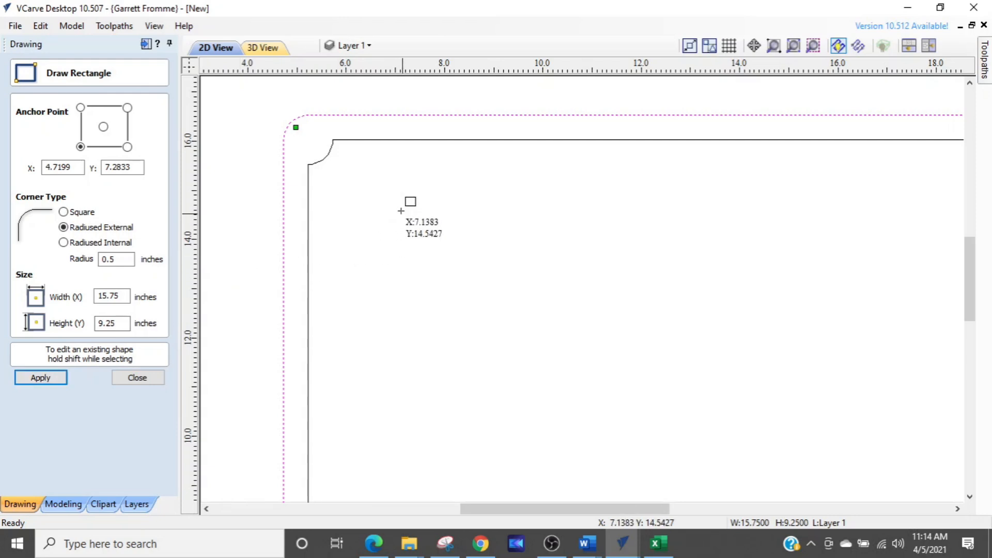
Try external corner radii of 0.75 inch and 0.25 inch on the outer rectangle
{"action": "scroll", "coordinate": [316, 166], "scroll_direction": "up", "scroll_amount": 4}
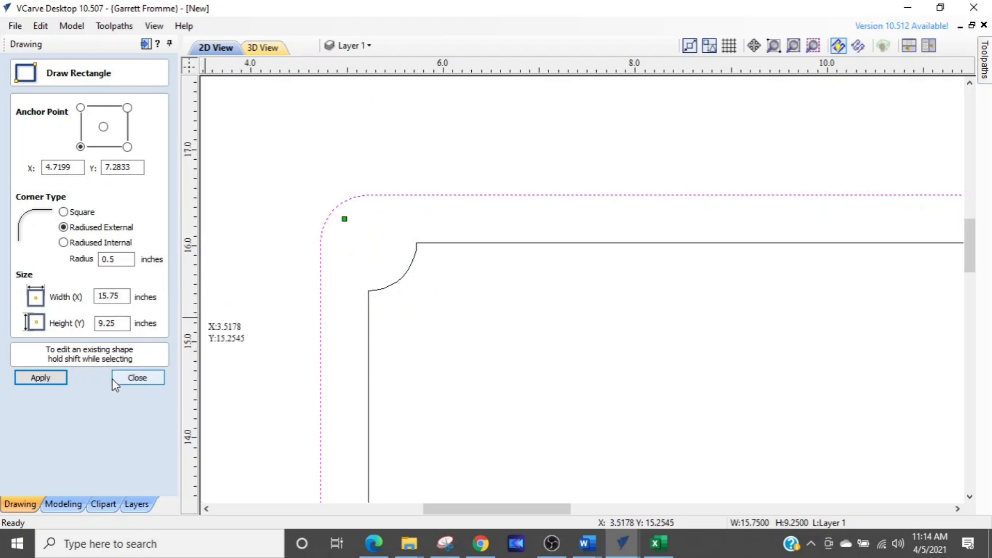
{"action": "key", "text": "ctrl"}
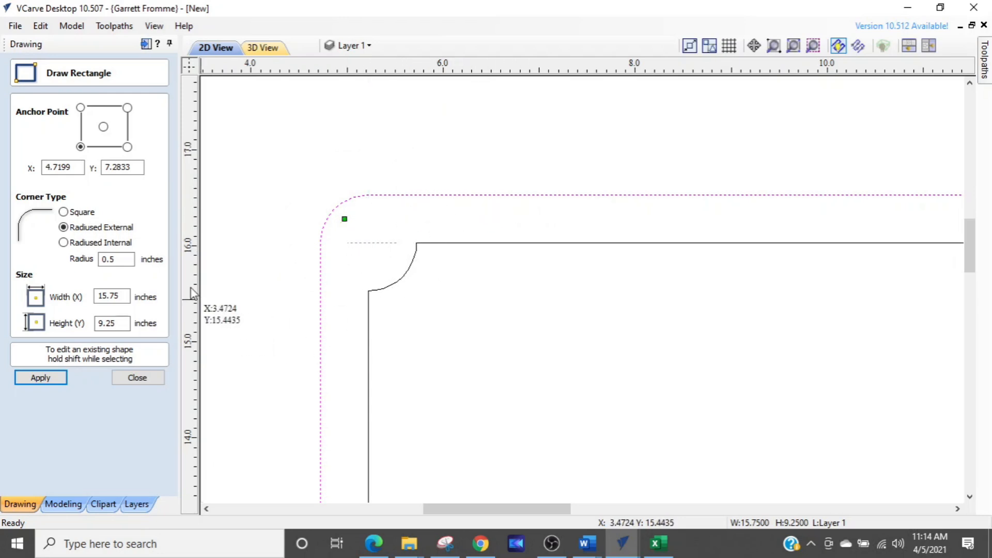
{"action": "left_click_drag", "start_coordinate": [123, 259], "coordinate": [93, 260]}
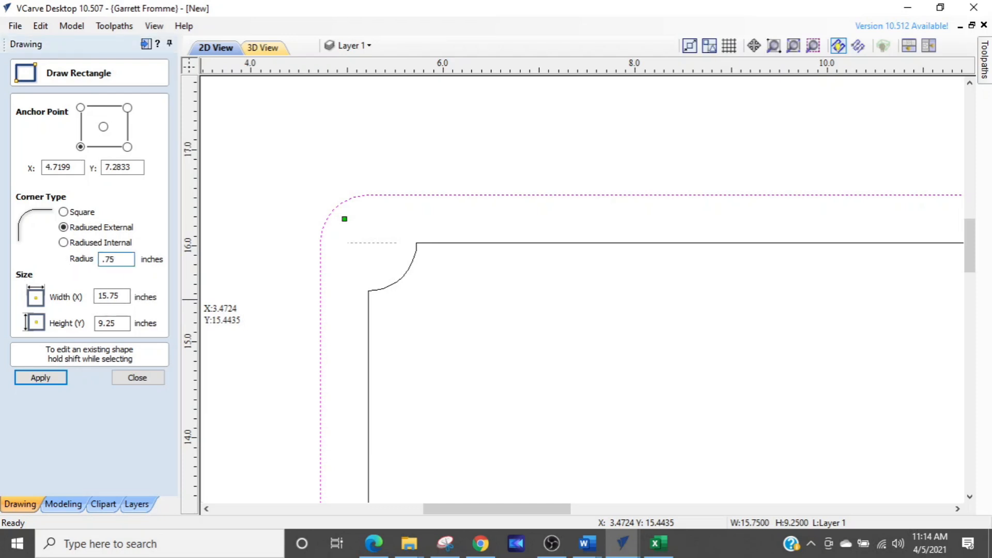
{"action": "type", "text": ".75"}
{"action": "left_click", "coordinate": [15, 376]}
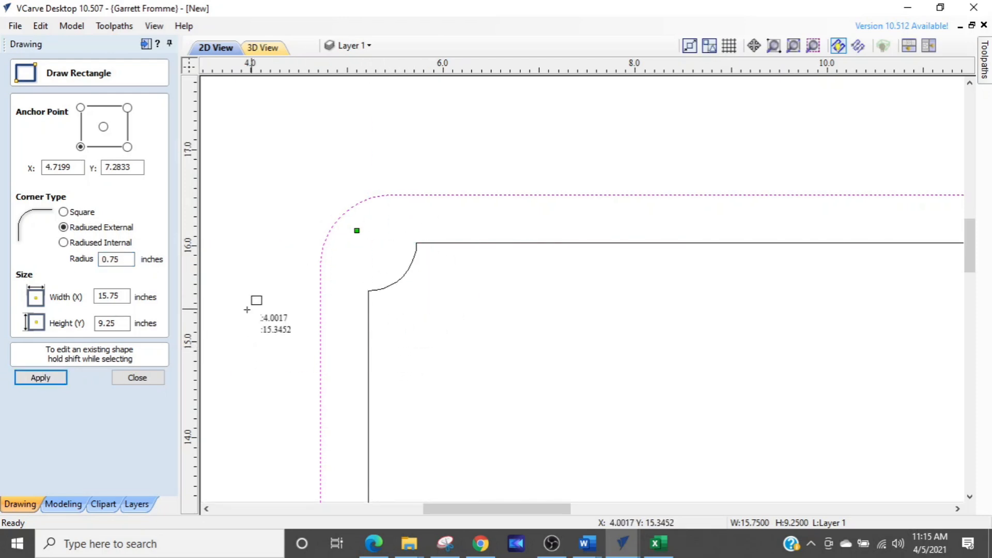
{"action": "left_click_drag", "start_coordinate": [126, 256], "coordinate": [87, 270]}
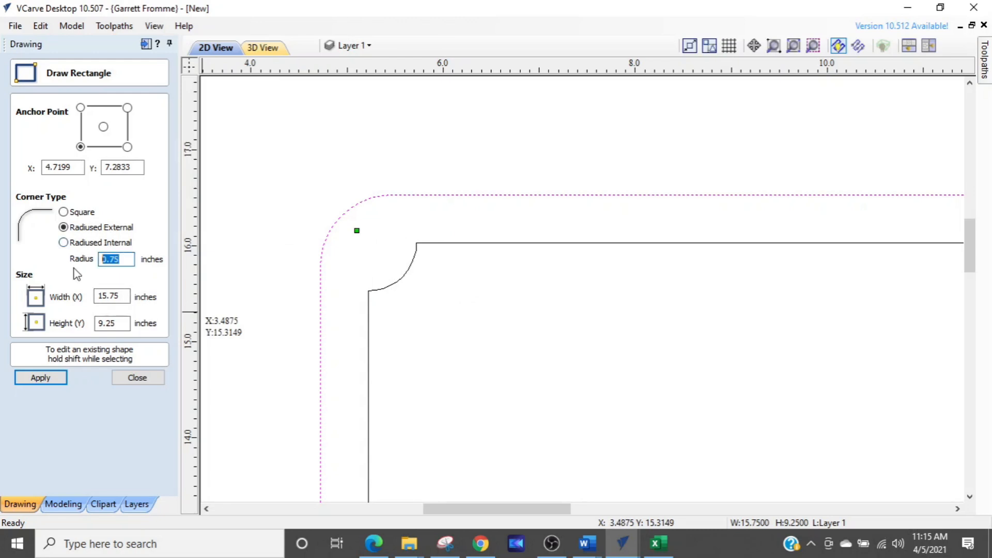
{"action": "type", "text": ".25"}
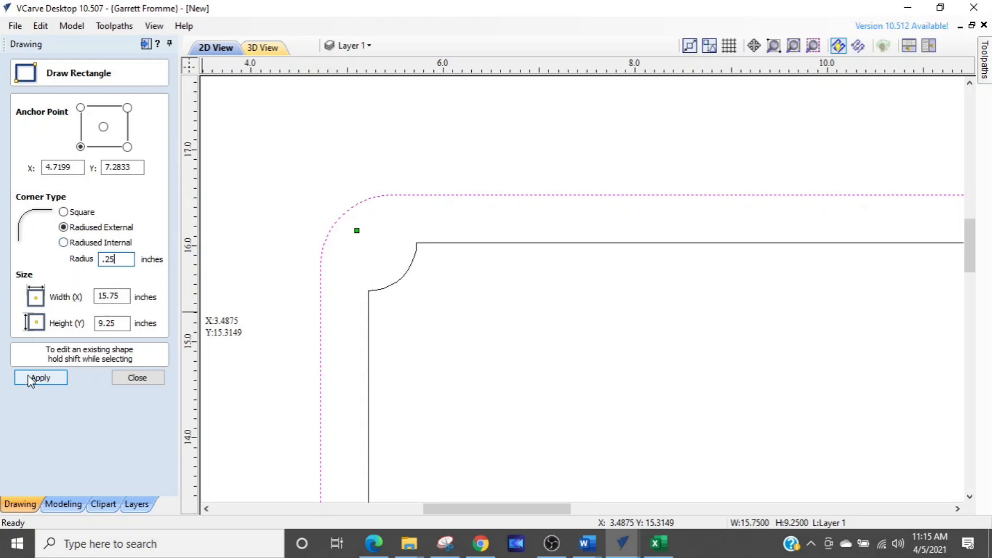
{"action": "left_click", "coordinate": [30, 377]}
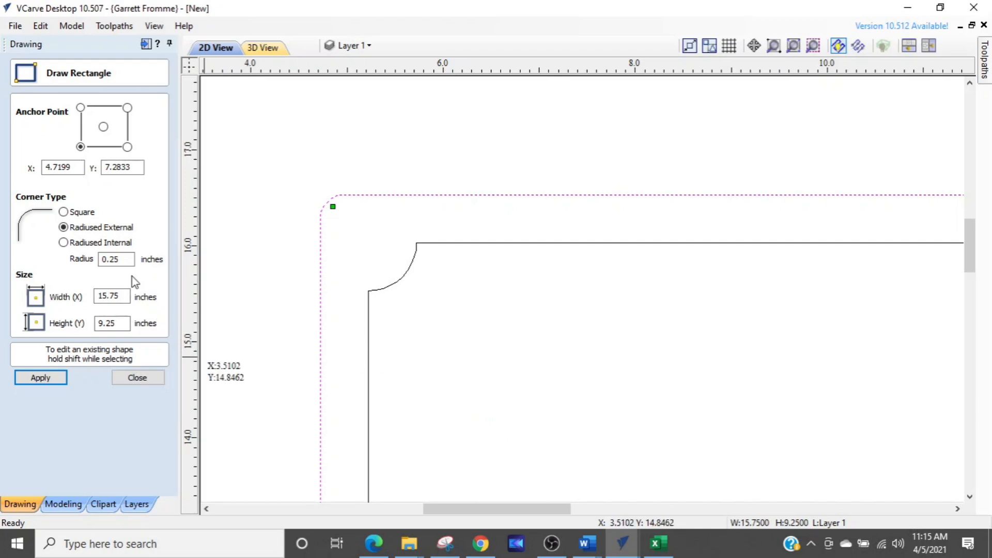
Set the outer rectangle's external corner radius to 0.5 inch and close the rectangle tool
{"action": "left_click_drag", "start_coordinate": [130, 263], "coordinate": [70, 276]}
{"action": "left_click", "coordinate": [30, 379]}
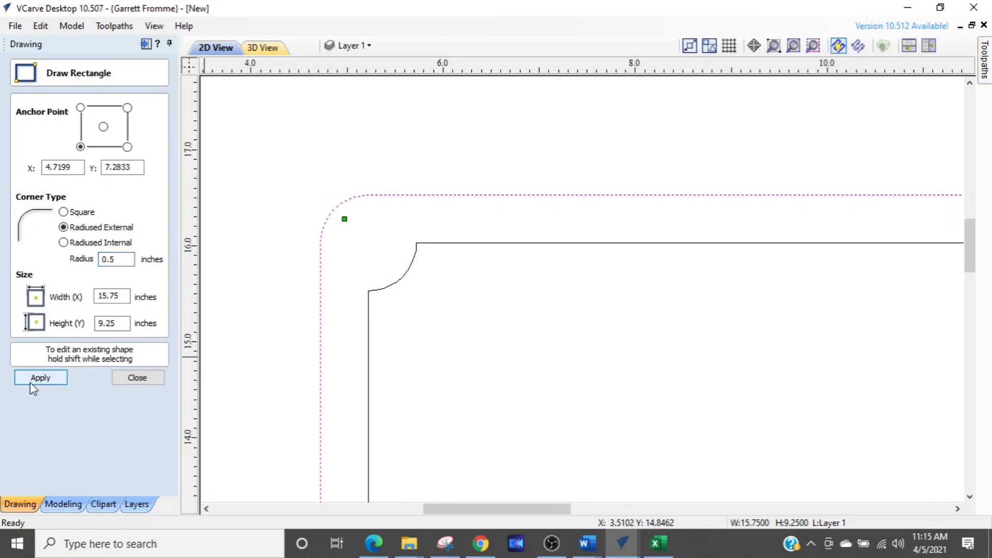
{"action": "scroll", "coordinate": [352, 384], "scroll_direction": "down", "scroll_amount": 3}
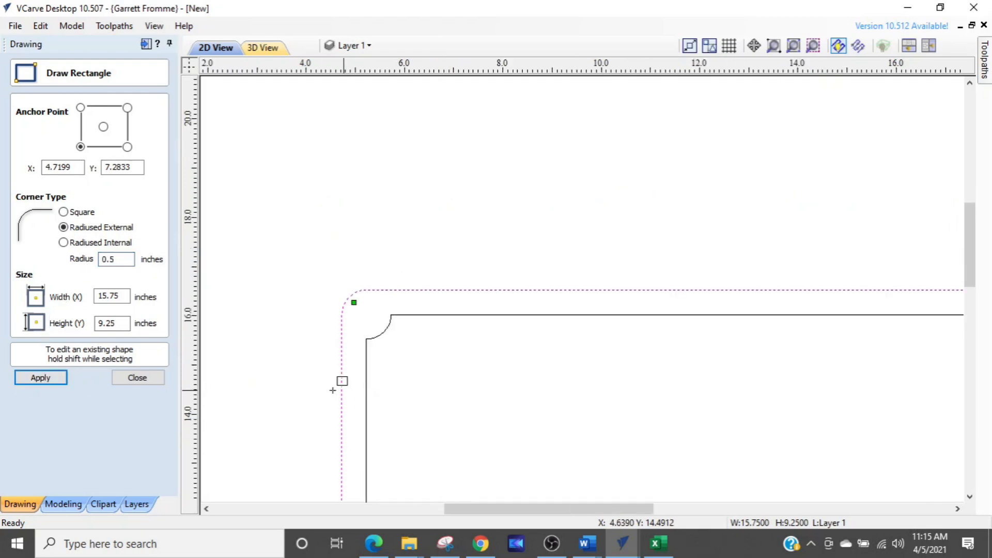
{"action": "left_click", "coordinate": [136, 378]}
Create the text CNC, enlarge it to a text height of about 3.38 inches, and place it around the middle of the inner rectangle
{"action": "scroll", "coordinate": [496, 402], "scroll_direction": "down", "scroll_amount": 3}
{"action": "middle_click_drag", "start_coordinate": [564, 432], "coordinate": [468, 253]}
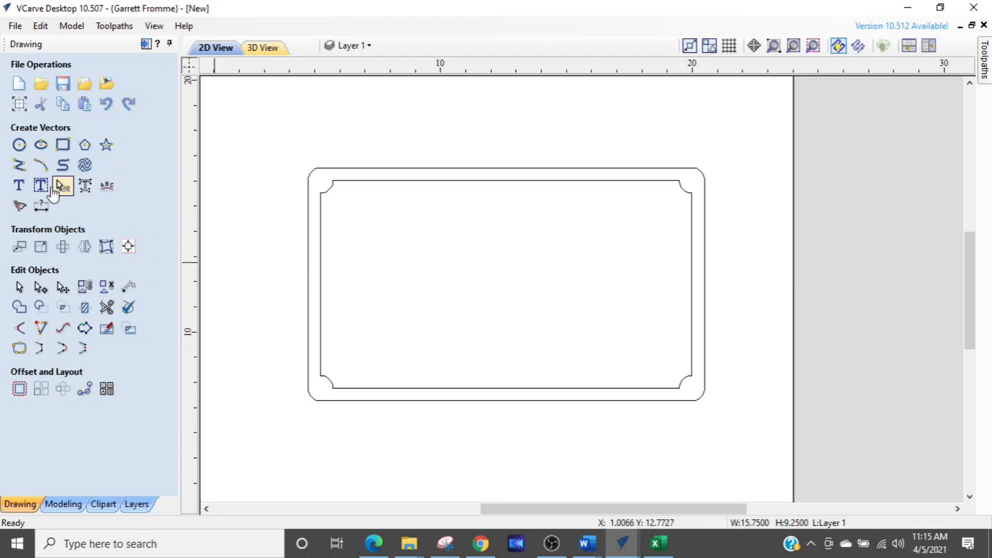
{"action": "left_click", "coordinate": [20, 187]}
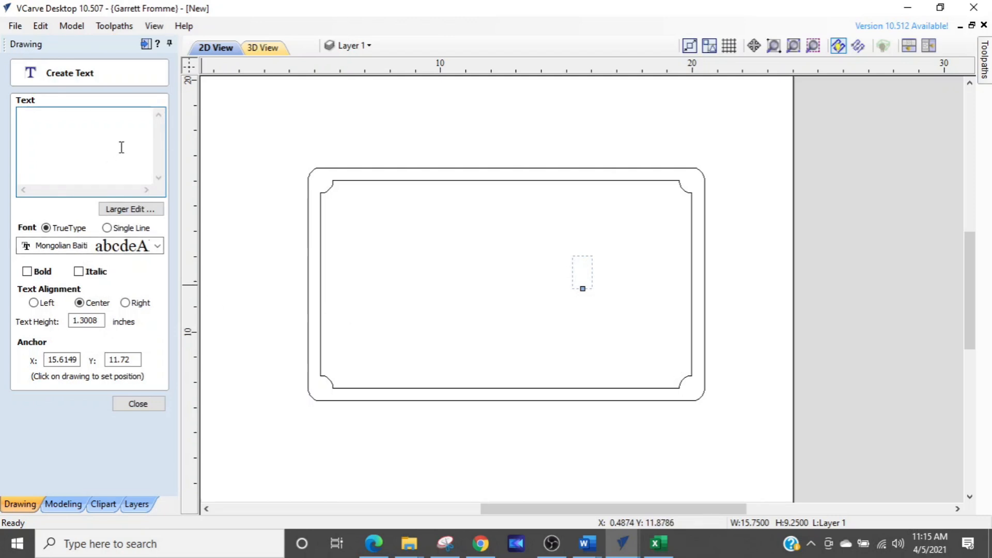
{"action": "type", "text": "CNC"}
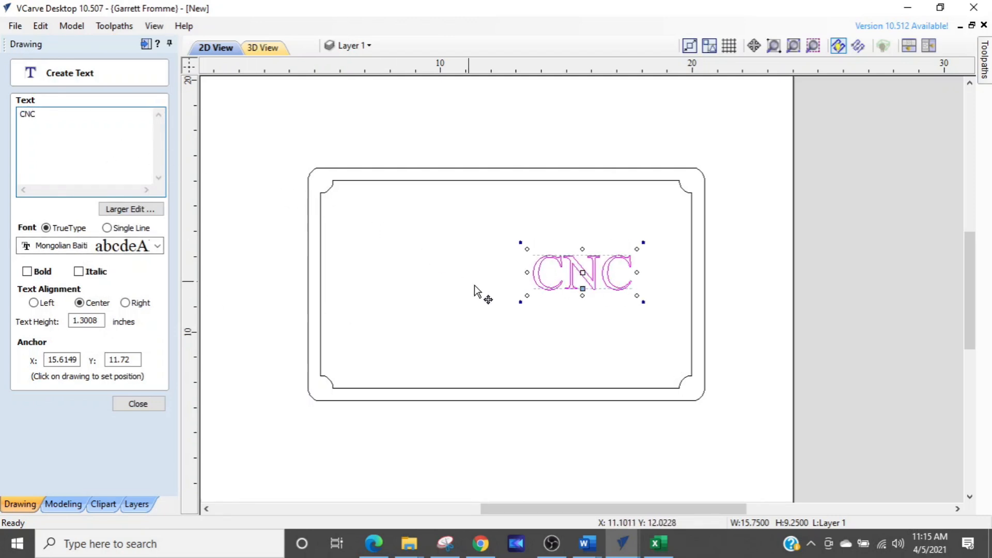
{"action": "left_click_drag", "start_coordinate": [521, 301], "coordinate": [431, 342]}
{"action": "left_click_drag", "start_coordinate": [505, 305], "coordinate": [512, 280]}
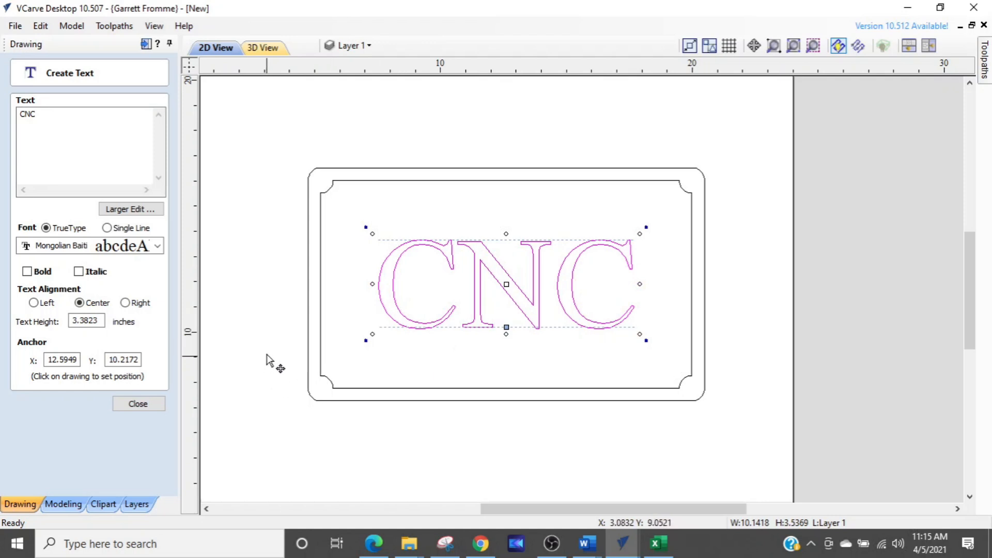
{"action": "left_click", "coordinate": [151, 402]}
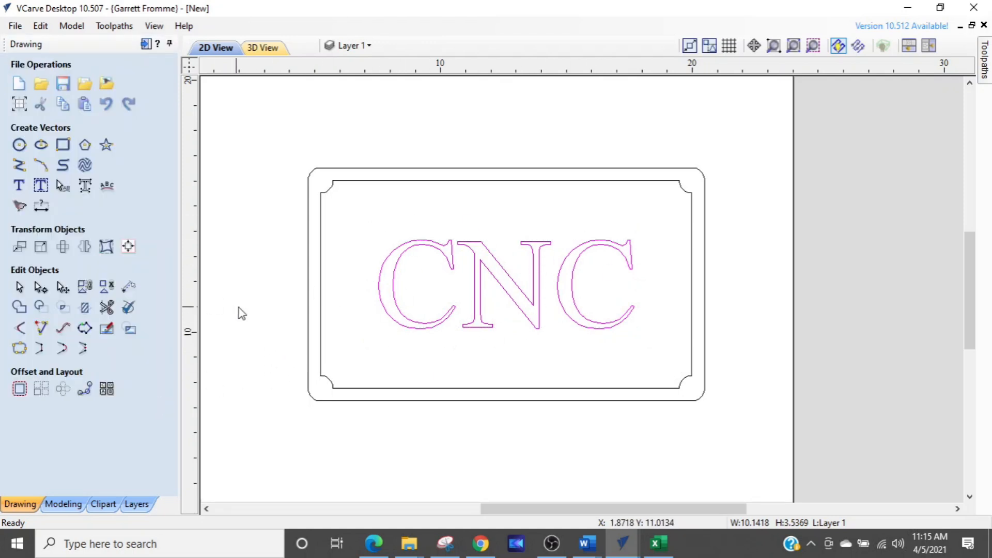
Draw a 0.125 inch diameter circle in the sign's upper-left corner, centred where the inner rectangle's edges would meet, at X 5.2199, Y 16.0333
{"action": "scroll", "coordinate": [525, 268], "scroll_direction": "up", "scroll_amount": 3}
{"action": "scroll", "coordinate": [525, 269], "scroll_direction": "down", "scroll_amount": 2}
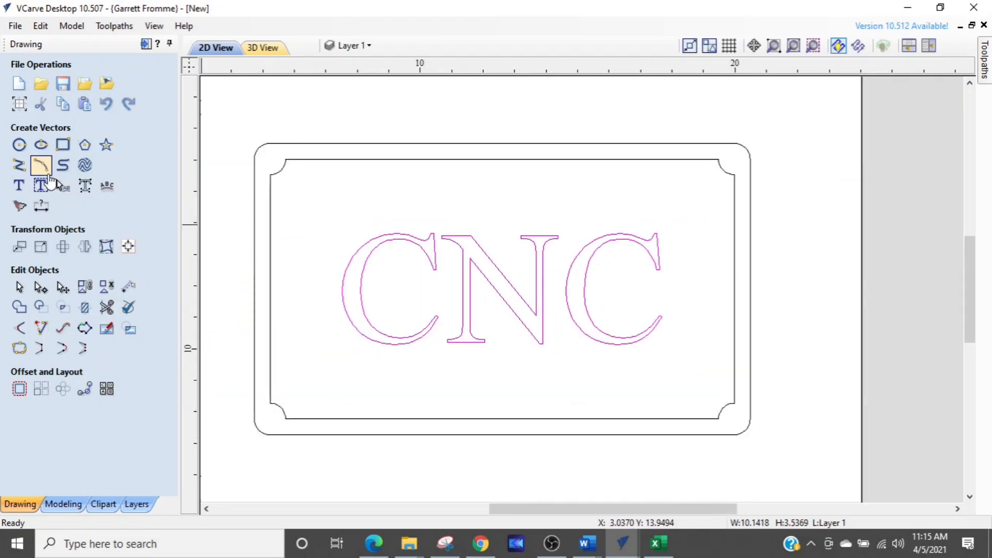
{"action": "left_click", "coordinate": [24, 152]}
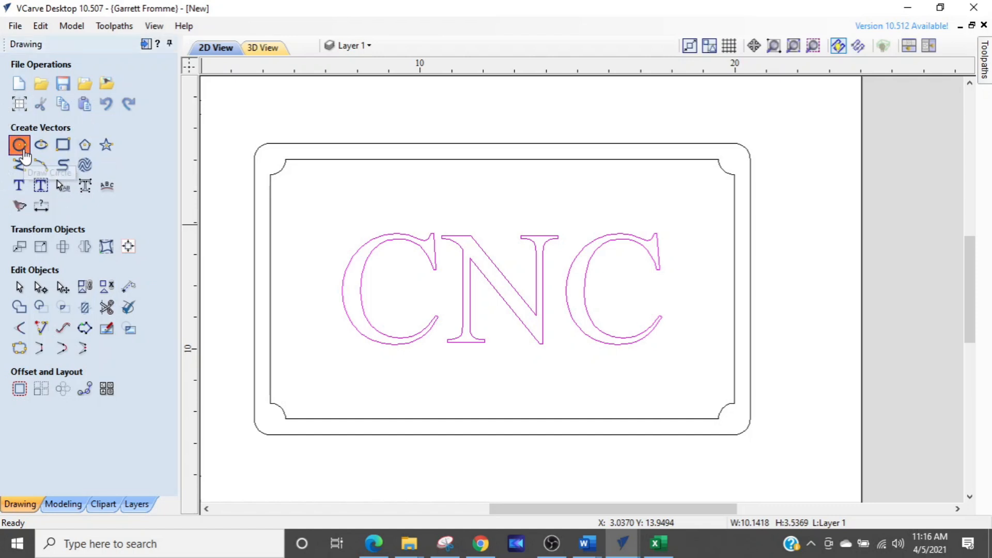
{"action": "left_click", "coordinate": [135, 235]}
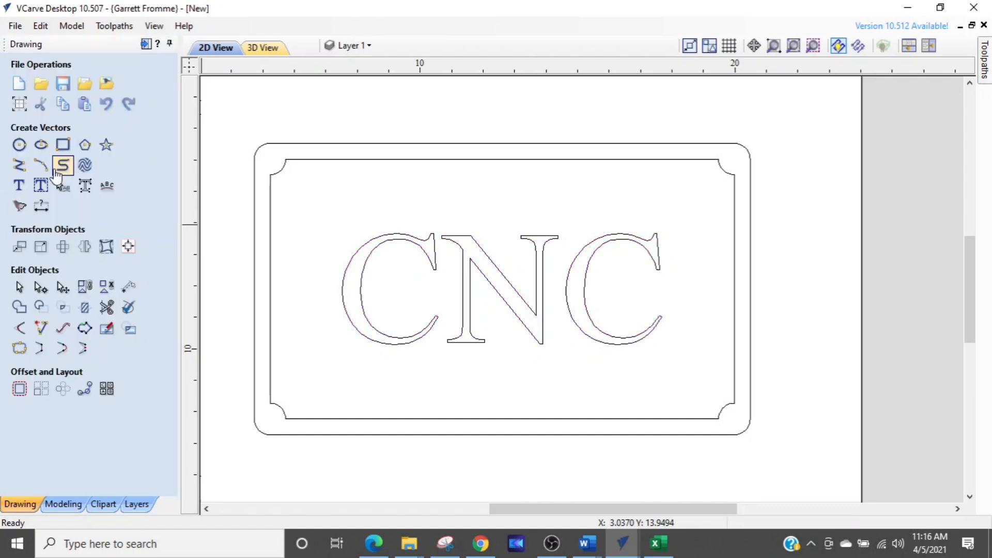
{"action": "left_click", "coordinate": [20, 147]}
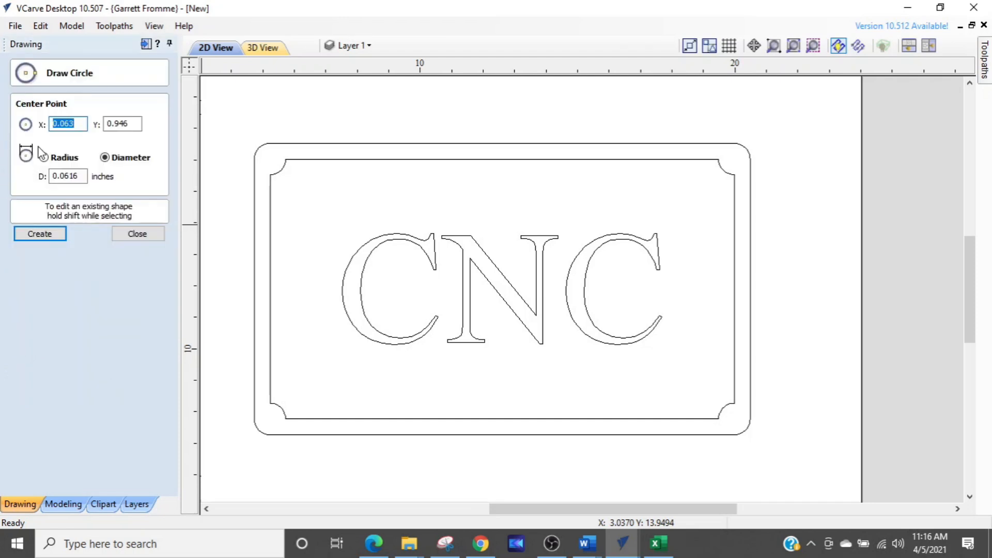
{"action": "scroll", "coordinate": [255, 159], "scroll_direction": "up", "scroll_amount": 5}
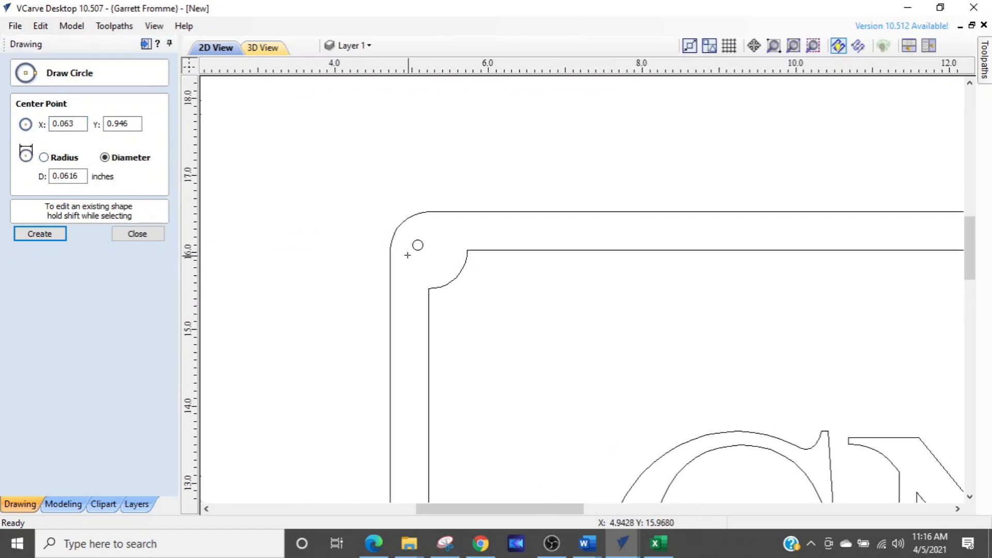
{"action": "key", "text": "ctrl"}
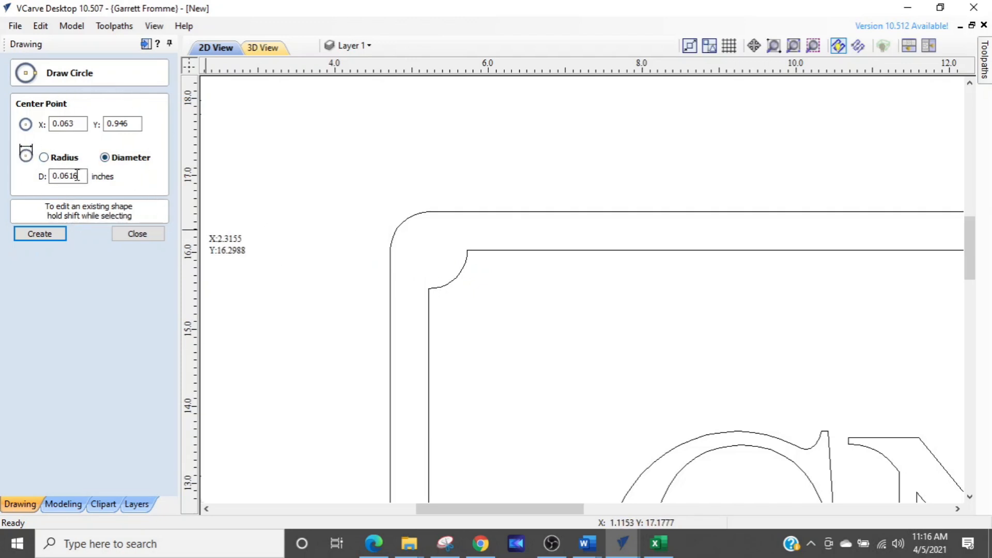
{"action": "left_click", "coordinate": [78, 175]}
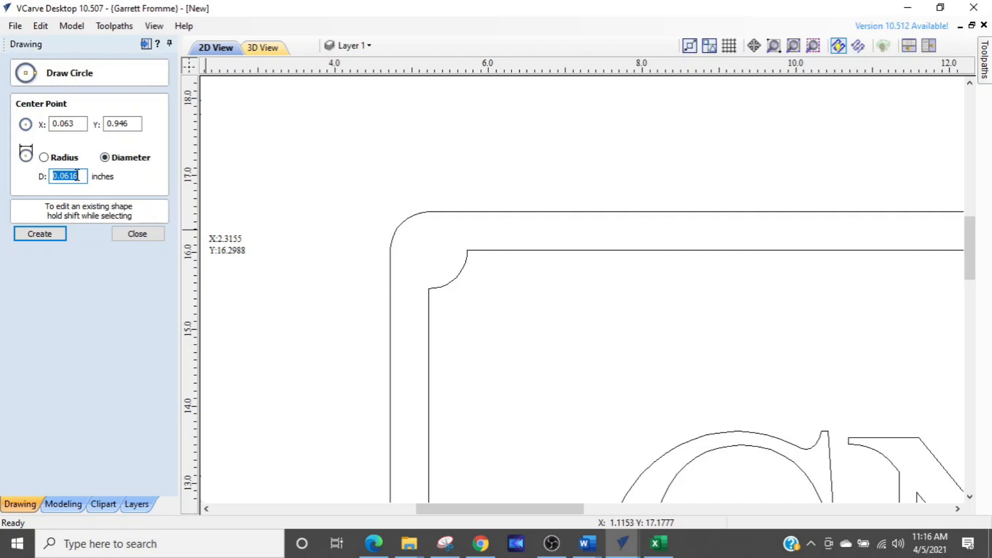
{"action": "type", "text": ".125"}
{"action": "left_click", "coordinate": [39, 233]}
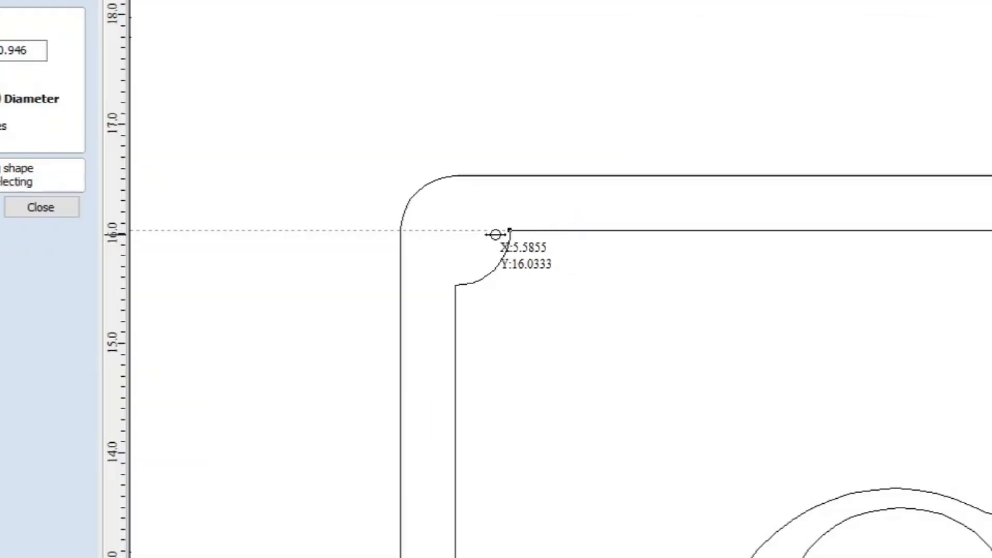
{"action": "scroll", "coordinate": [481, 232], "scroll_direction": "up", "scroll_amount": 2}
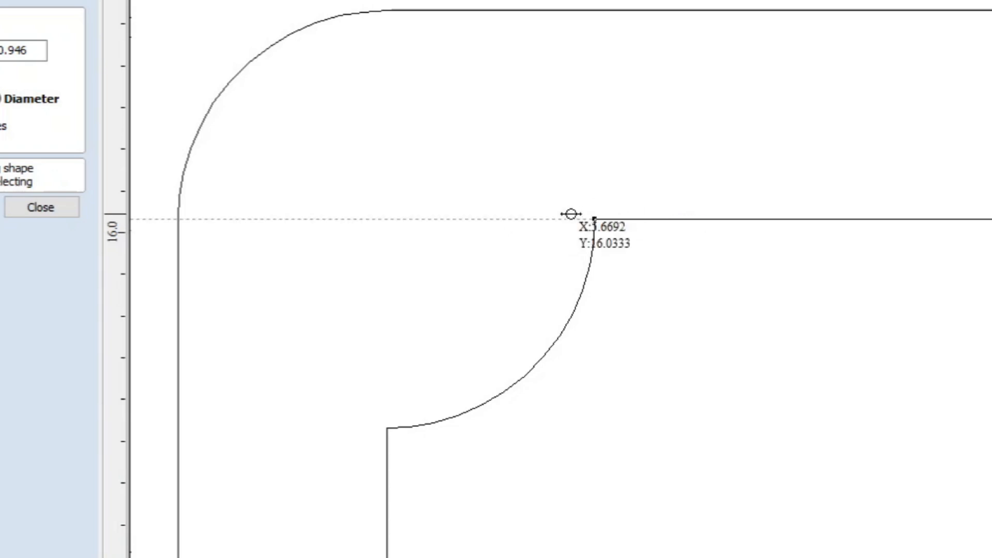
{"action": "left_click", "coordinate": [388, 220]}
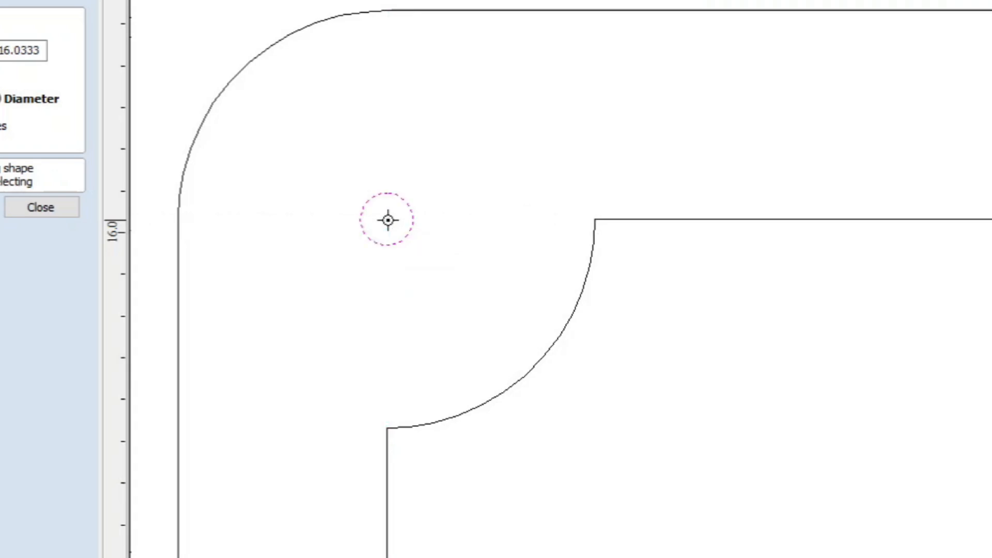
Add a 0.125 inch circle in the sign's upper-right corner, aligned with the inner rectangle's edges at X 19.9699, Y 16.0333
{"action": "scroll", "coordinate": [544, 263], "scroll_direction": "down", "scroll_amount": 5}
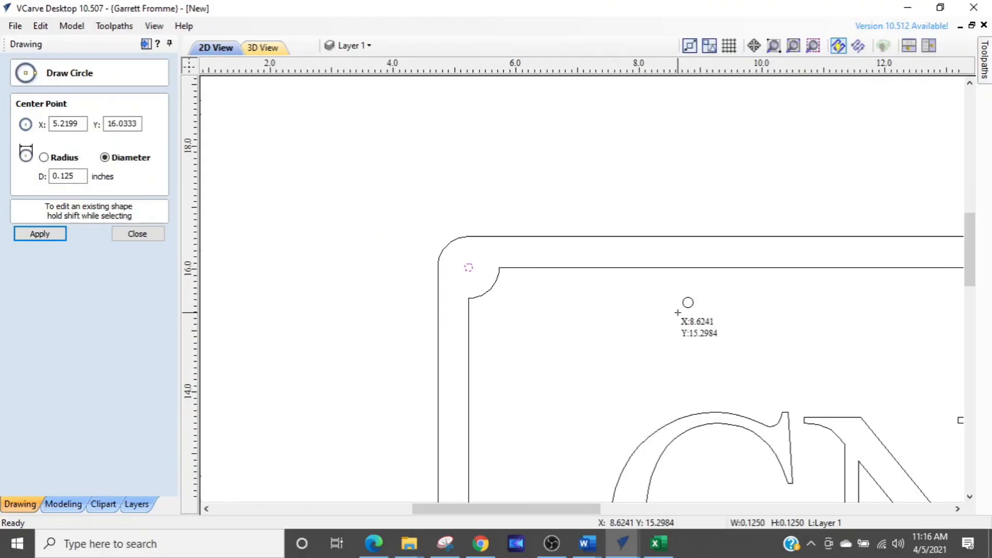
{"action": "middle_click_drag", "start_coordinate": [678, 312], "coordinate": [188, 274]}
{"action": "middle_click_drag", "start_coordinate": [870, 234], "coordinate": [620, 238]}
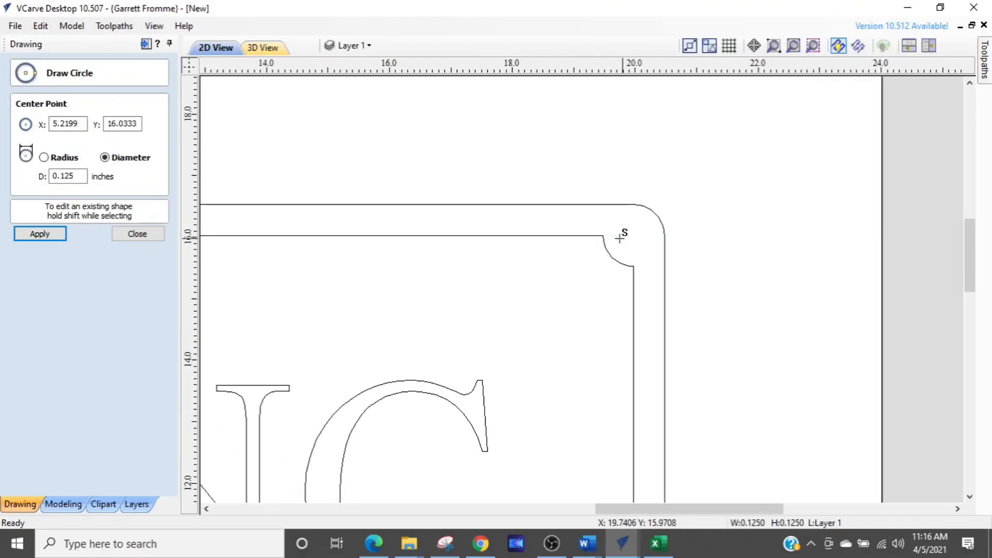
{"action": "scroll", "coordinate": [628, 233], "scroll_direction": "up", "scroll_amount": 3}
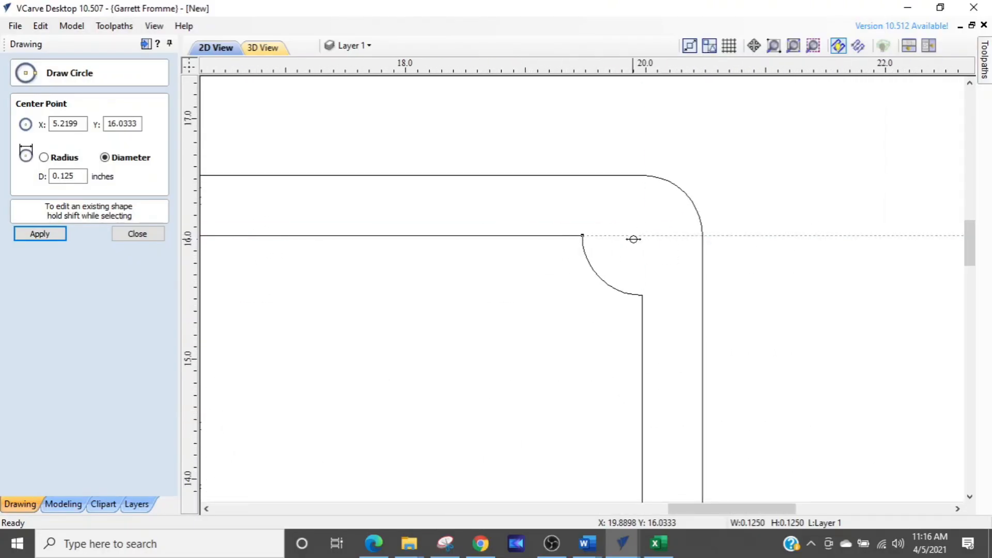
{"action": "left_click", "coordinate": [641, 237]}
Add a 0.125 inch circle in the sign's lower-right corner, aligned with the inner rectangle's edges at X 19.9699, Y 7.7833
{"action": "scroll", "coordinate": [640, 237], "scroll_direction": "down", "scroll_amount": 4}
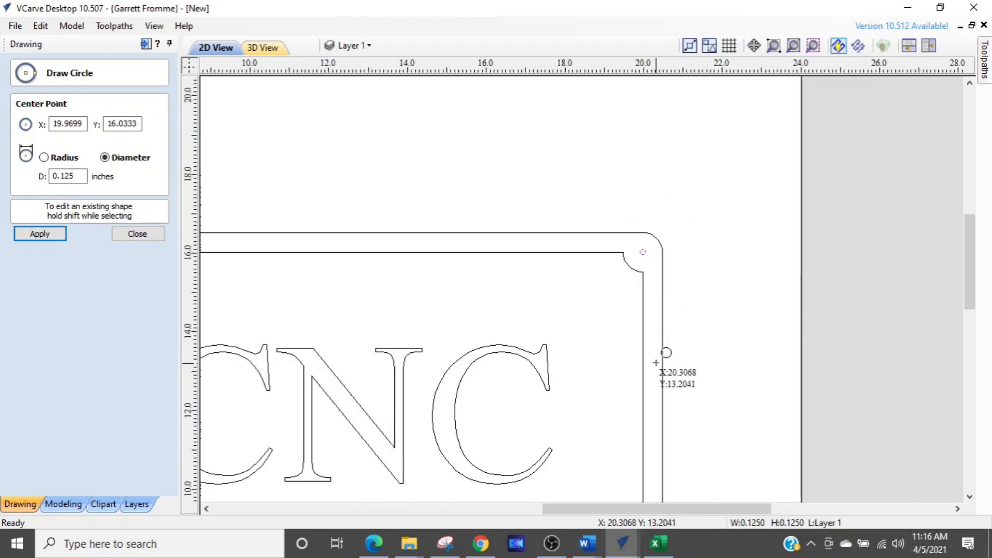
{"action": "middle_click_drag", "start_coordinate": [656, 364], "coordinate": [741, 10]}
{"action": "scroll", "coordinate": [726, 198], "scroll_direction": "up", "scroll_amount": 5}
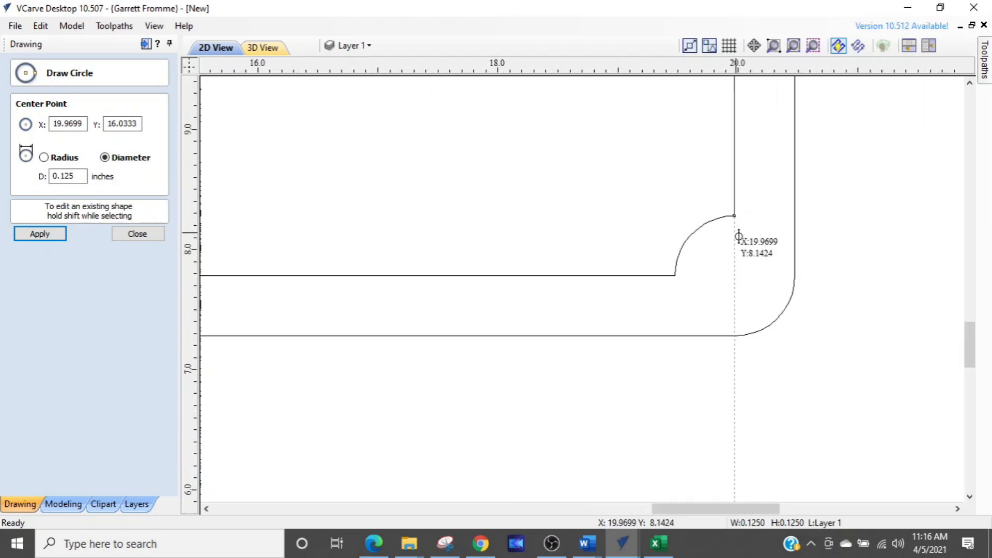
{"action": "left_click", "coordinate": [734, 278]}
Add a 0.125 inch circle in the sign's lower-left corner at X 5.2199, Y 7.7833 and leave the circle tool
{"action": "scroll", "coordinate": [729, 274], "scroll_direction": "down", "scroll_amount": 5}
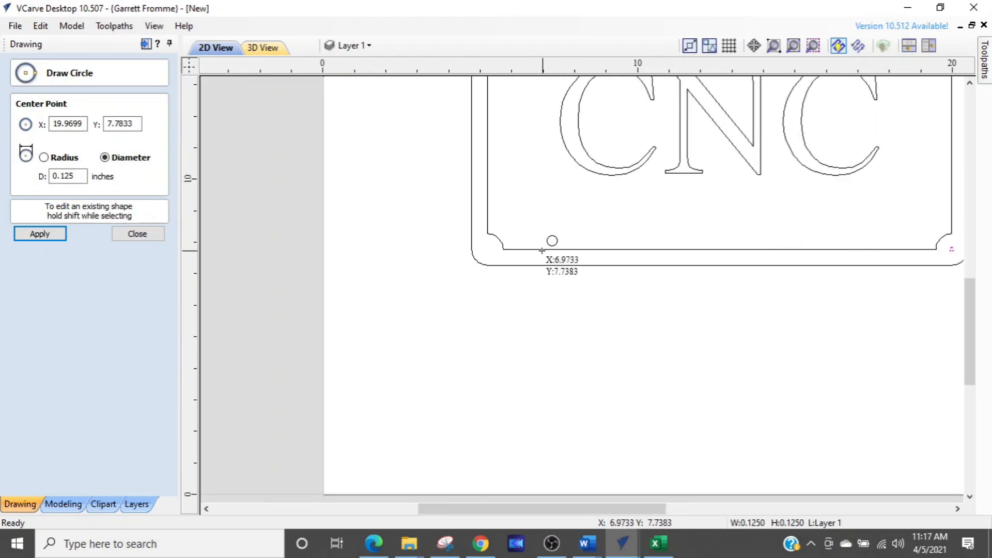
{"action": "scroll", "coordinate": [547, 250], "scroll_direction": "up", "scroll_amount": 4}
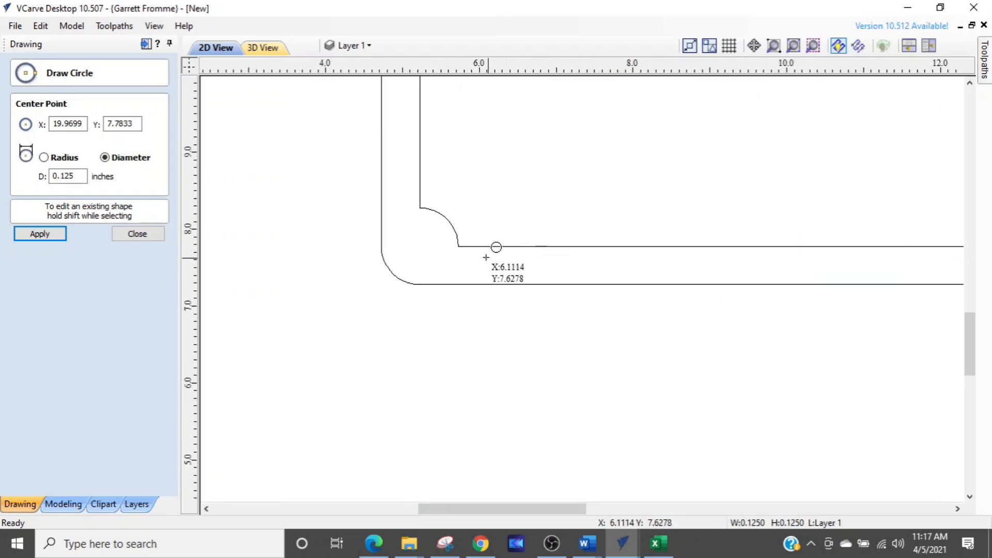
{"action": "left_click", "coordinate": [422, 245]}
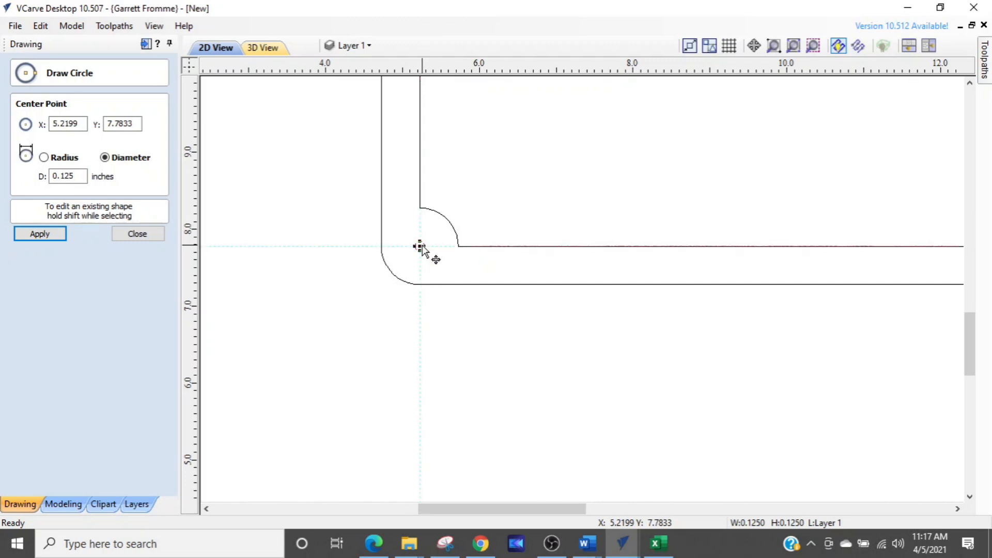
{"action": "key", "text": "Escape"}
{"action": "scroll", "coordinate": [422, 245], "scroll_direction": "down", "scroll_amount": 3}
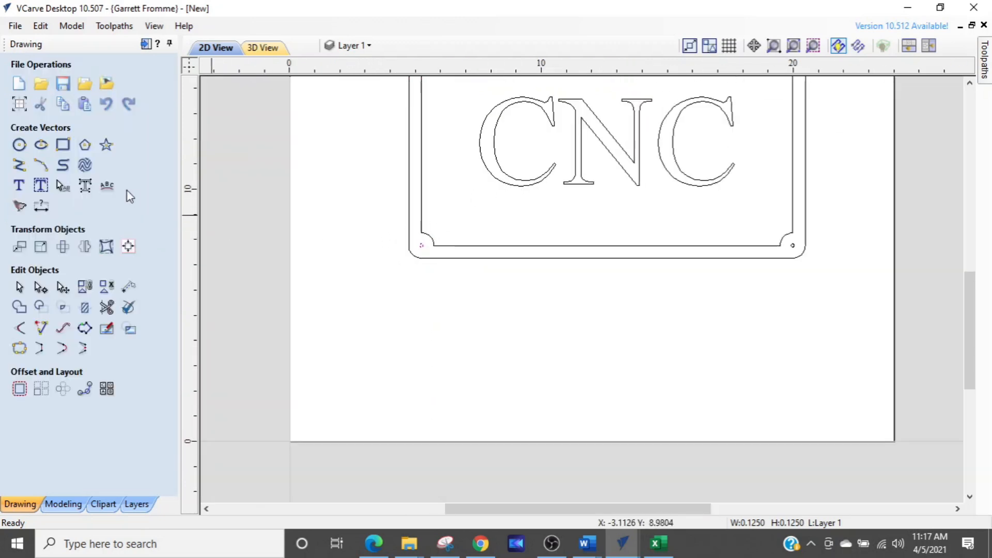
{"action": "scroll", "coordinate": [571, 252], "scroll_direction": "down", "scroll_amount": 1}
{"action": "middle_click_drag", "start_coordinate": [571, 251], "coordinate": [588, 339]}
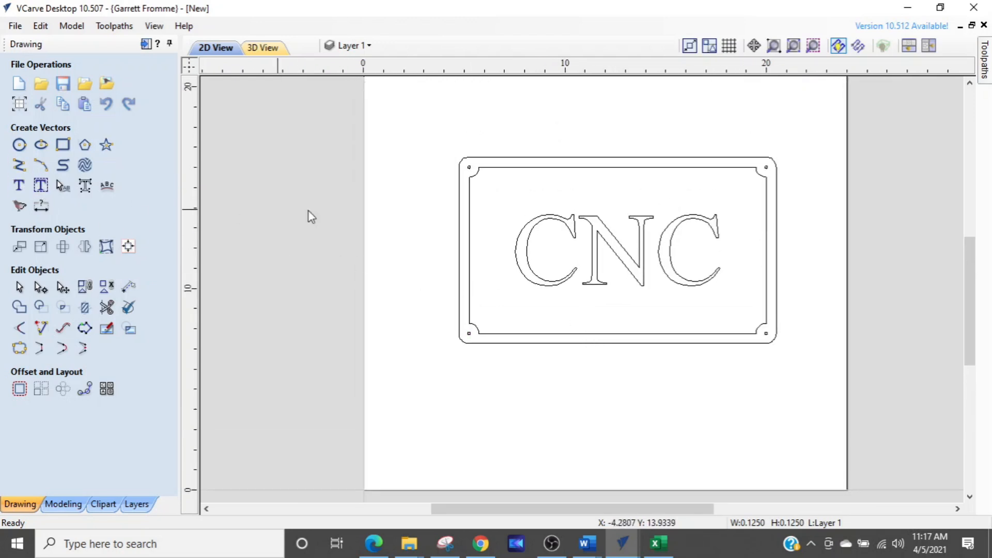
Replace the CNC text on the sign with a person's first name in capitals and close the text tool
{"action": "left_click", "coordinate": [548, 217]}
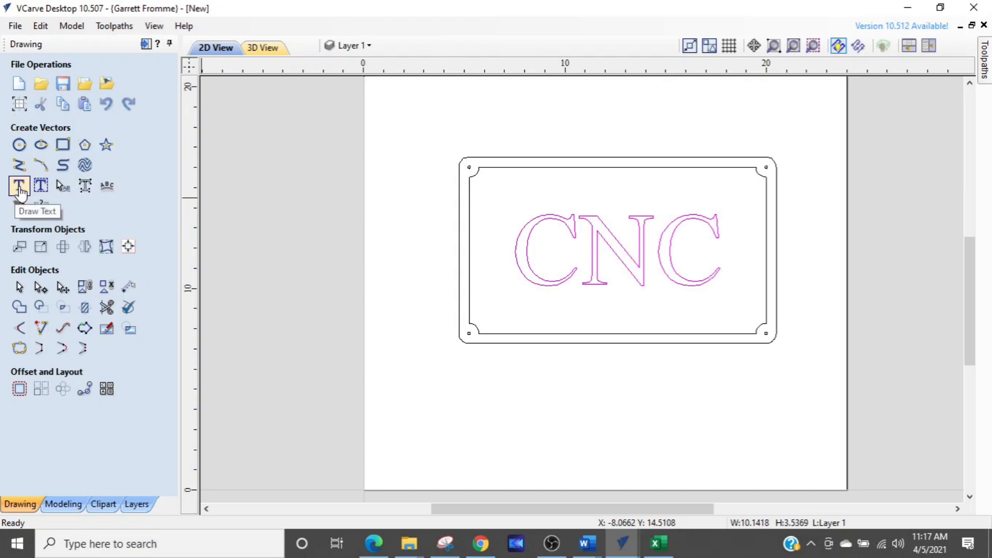
{"action": "left_click", "coordinate": [19, 186]}
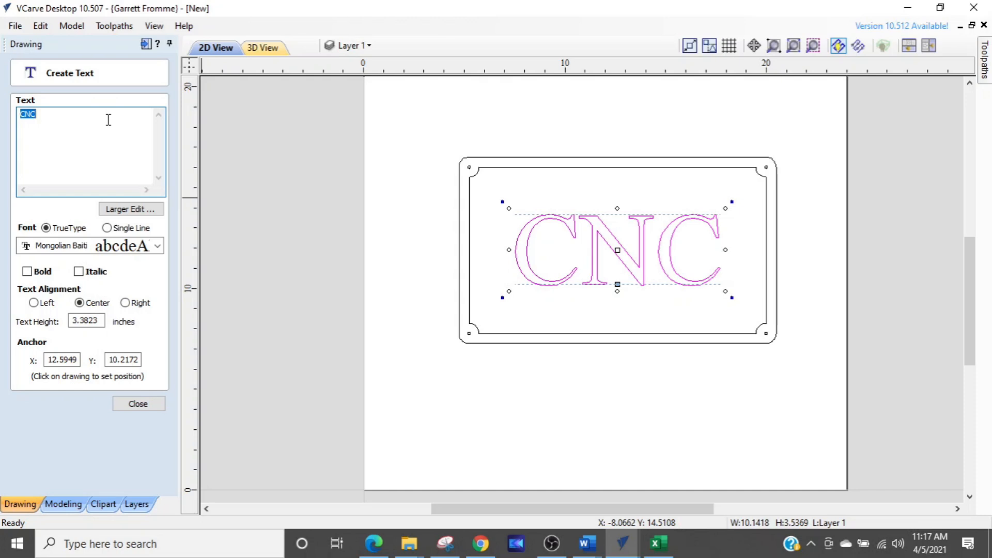
{"action": "type", "text": "JAKE"}
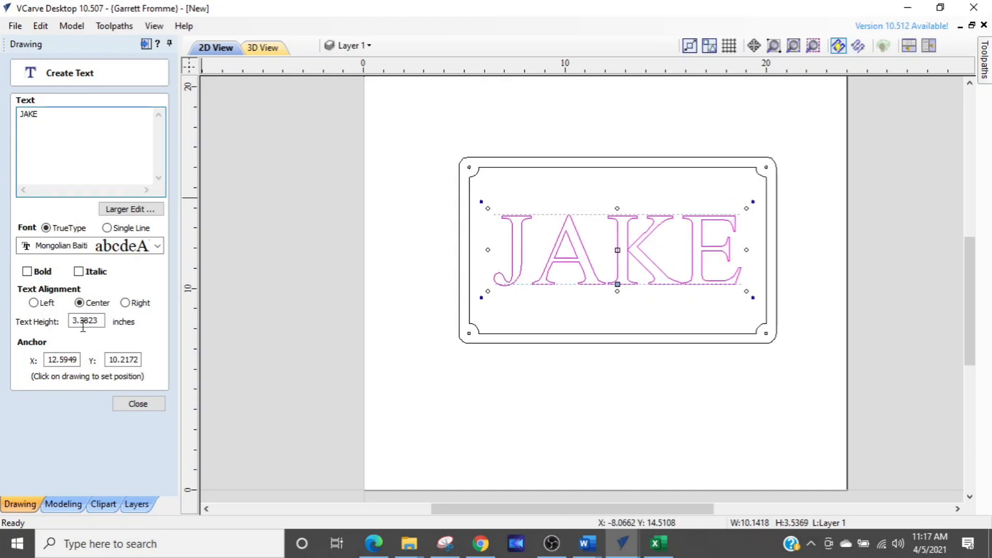
{"action": "left_click", "coordinate": [138, 405]}
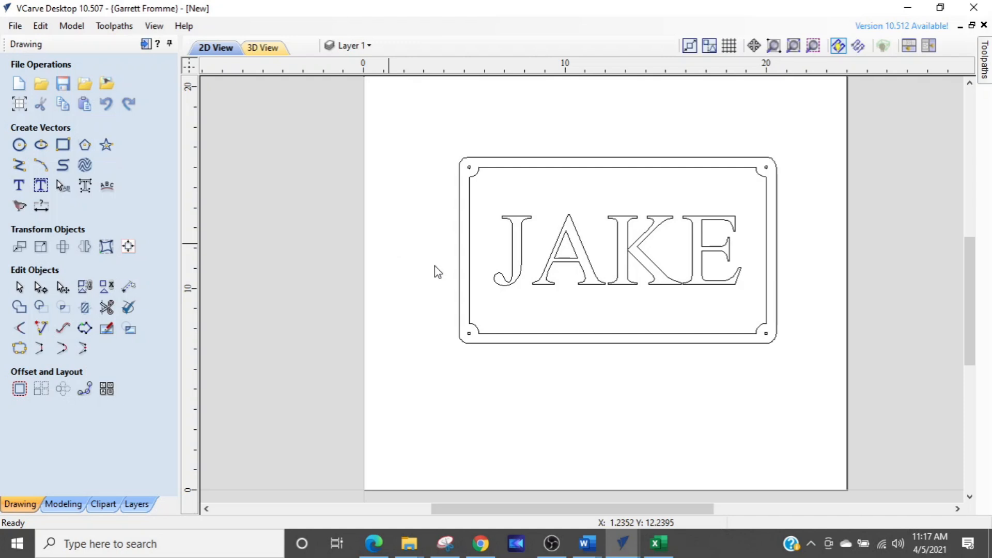
Change the font of the sign's name text to Cinzel Black and close the text tool
{"action": "scroll", "coordinate": [680, 290], "scroll_direction": "up", "scroll_amount": 3}
{"action": "middle_click_drag", "start_coordinate": [687, 292], "coordinate": [639, 305]}
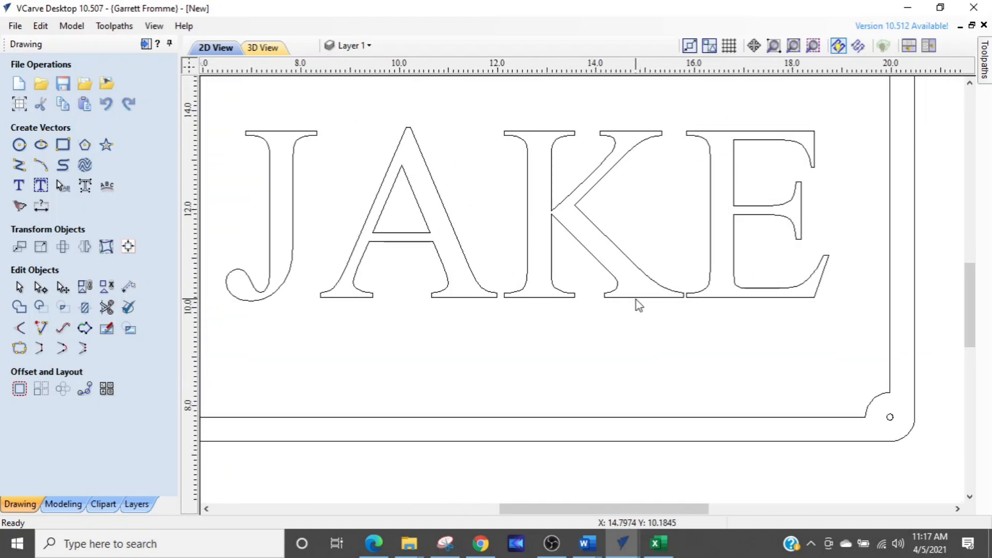
{"action": "scroll", "coordinate": [594, 300], "scroll_direction": "down", "scroll_amount": 1}
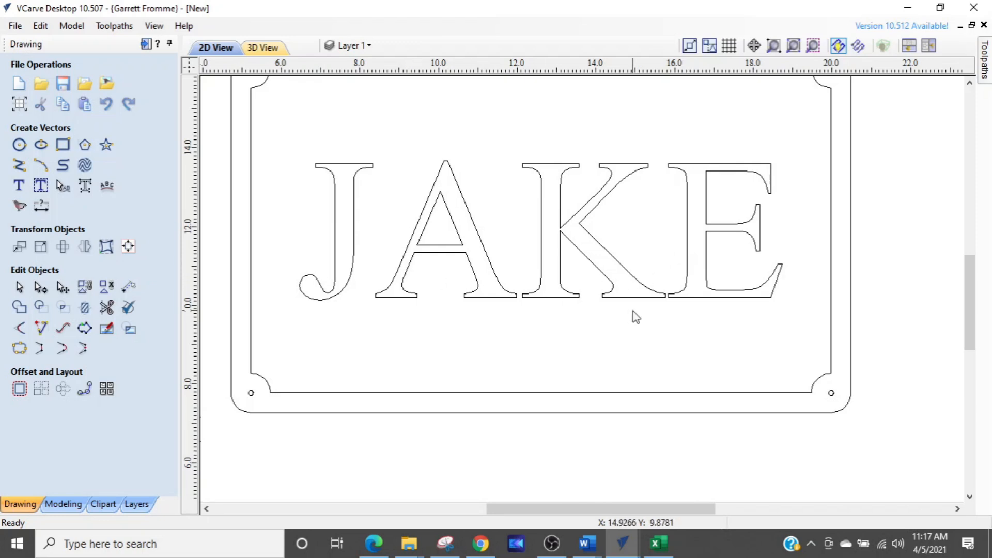
{"action": "scroll", "coordinate": [636, 315], "scroll_direction": "up", "scroll_amount": 1}
{"action": "scroll", "coordinate": [635, 316], "scroll_direction": "down", "scroll_amount": 1}
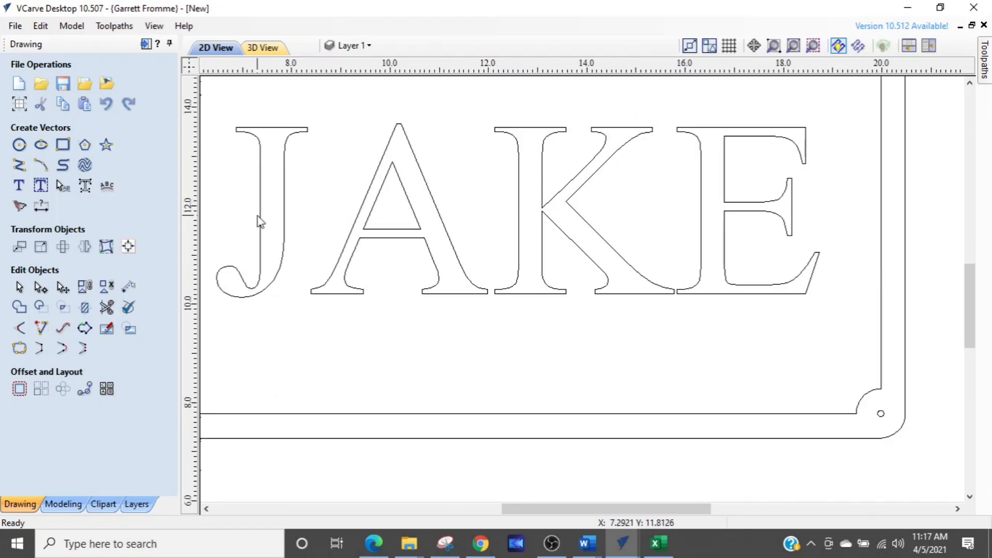
{"action": "left_click", "coordinate": [260, 221]}
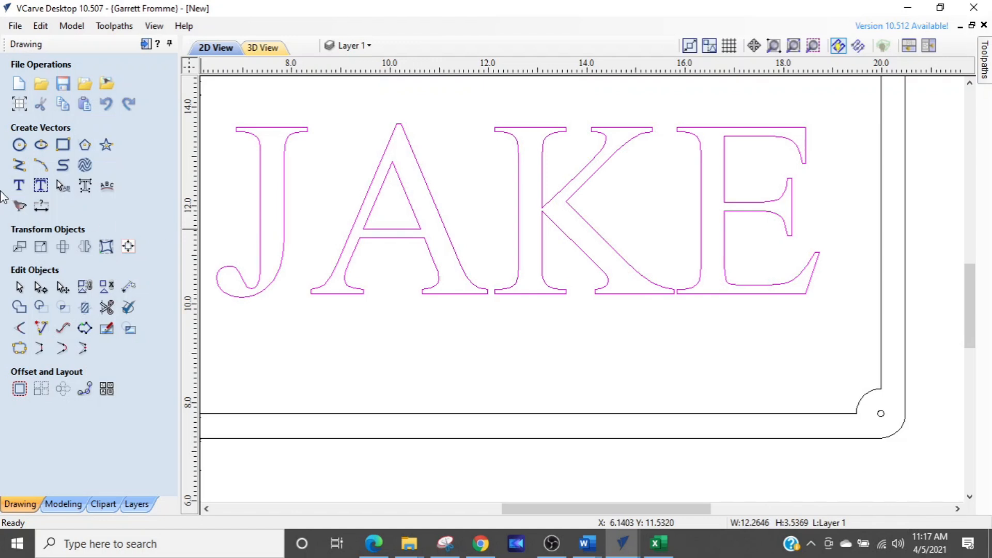
{"action": "left_click", "coordinate": [19, 185]}
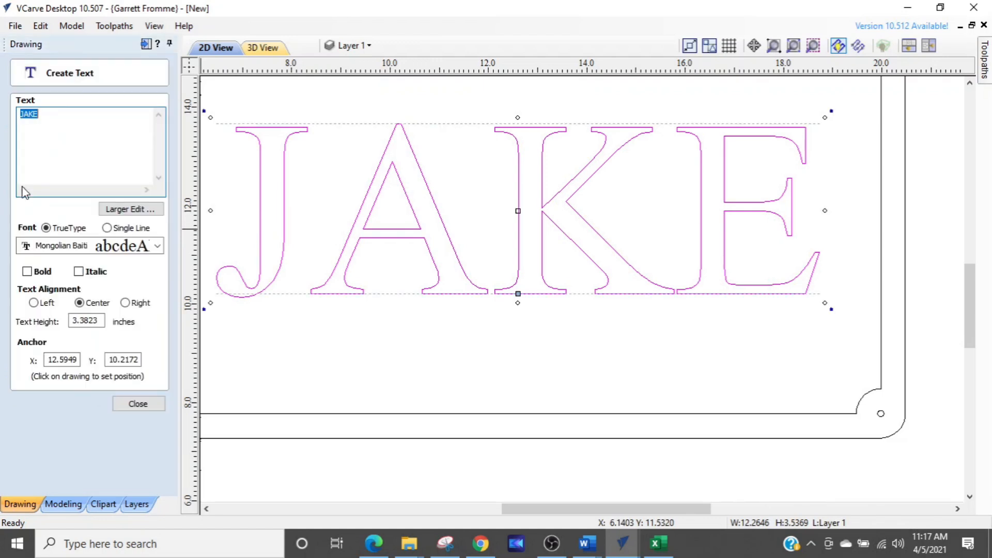
{"action": "left_click", "coordinate": [158, 247]}
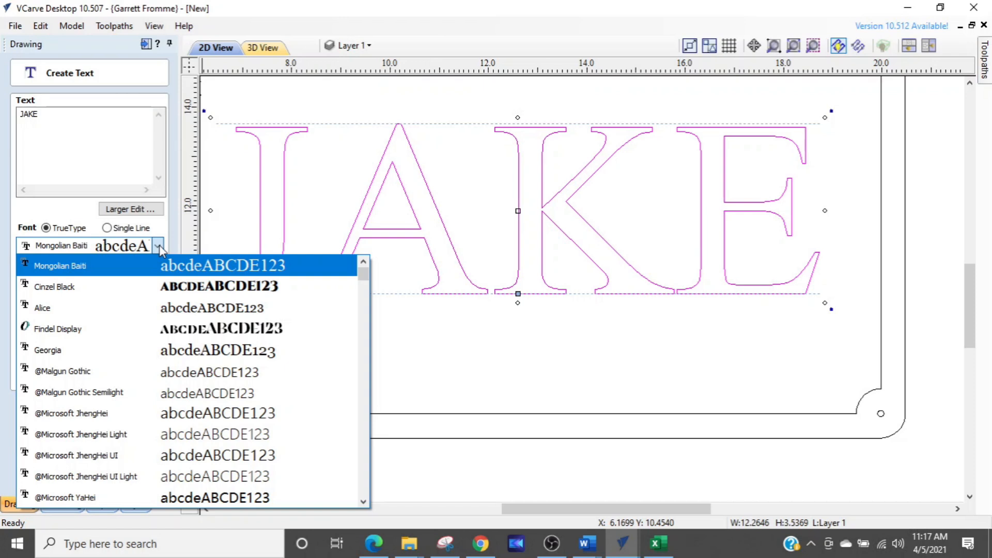
{"action": "left_click", "coordinate": [185, 295]}
{"action": "scroll", "coordinate": [321, 317], "scroll_direction": "down", "scroll_amount": 2}
{"action": "middle_click_drag", "start_coordinate": [372, 343], "coordinate": [427, 337]}
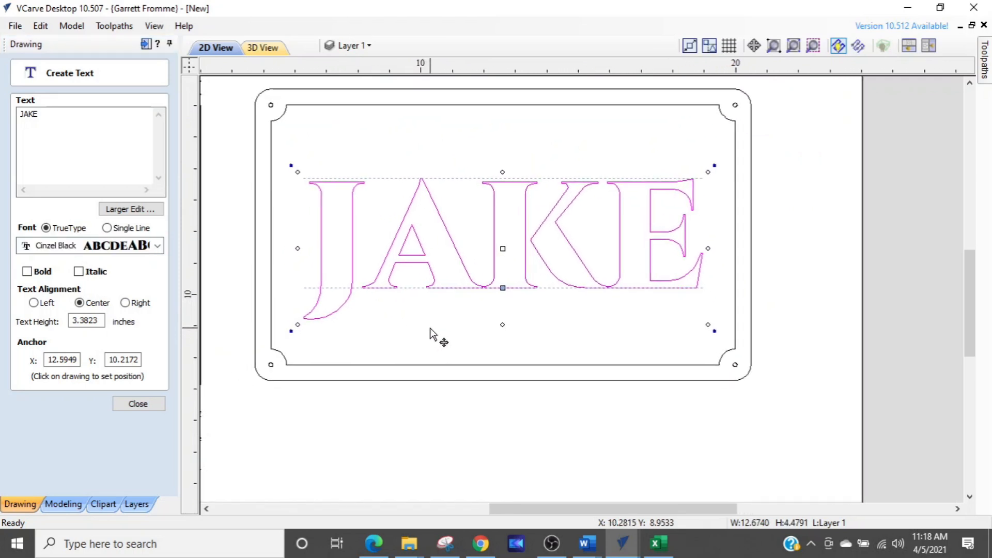
{"action": "scroll", "coordinate": [593, 309], "scroll_direction": "up", "scroll_amount": 2}
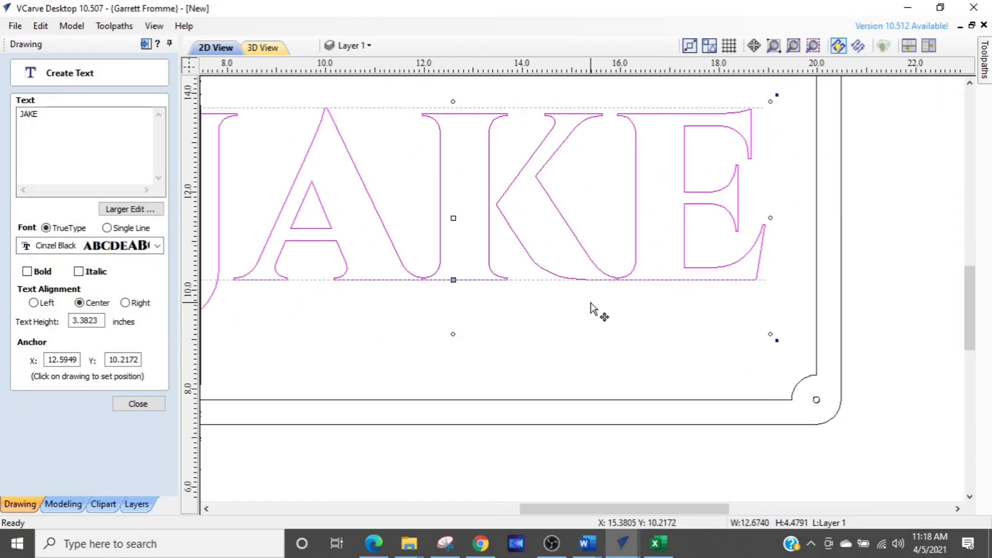
{"action": "left_click", "coordinate": [138, 403]}
Tighten the kerning of the sign's name text between the second and third letters and between the first and second letters
{"action": "scroll", "coordinate": [461, 299], "scroll_direction": "up", "scroll_amount": 2}
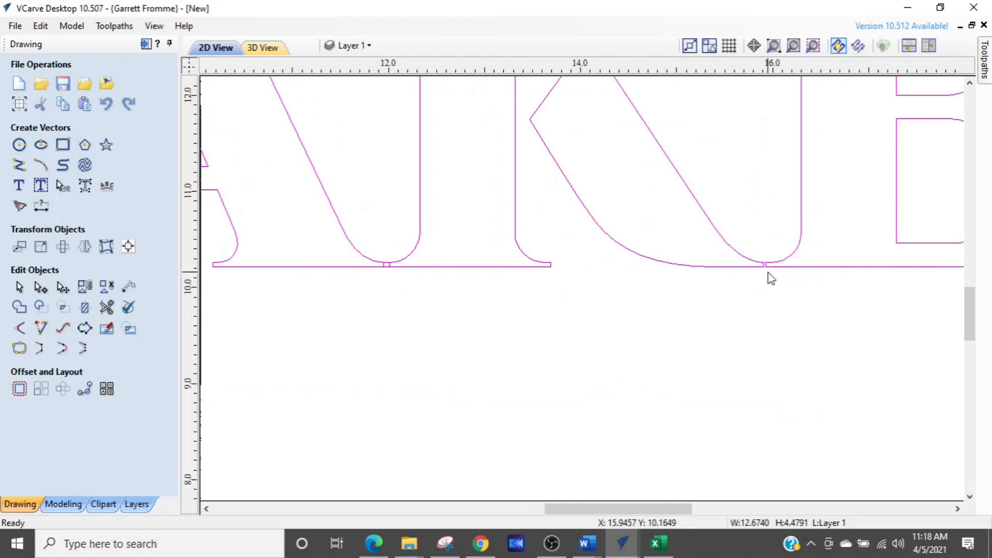
{"action": "scroll", "coordinate": [768, 273], "scroll_direction": "down", "scroll_amount": 2}
{"action": "middle_click_drag", "start_coordinate": [661, 283], "coordinate": [589, 291]}
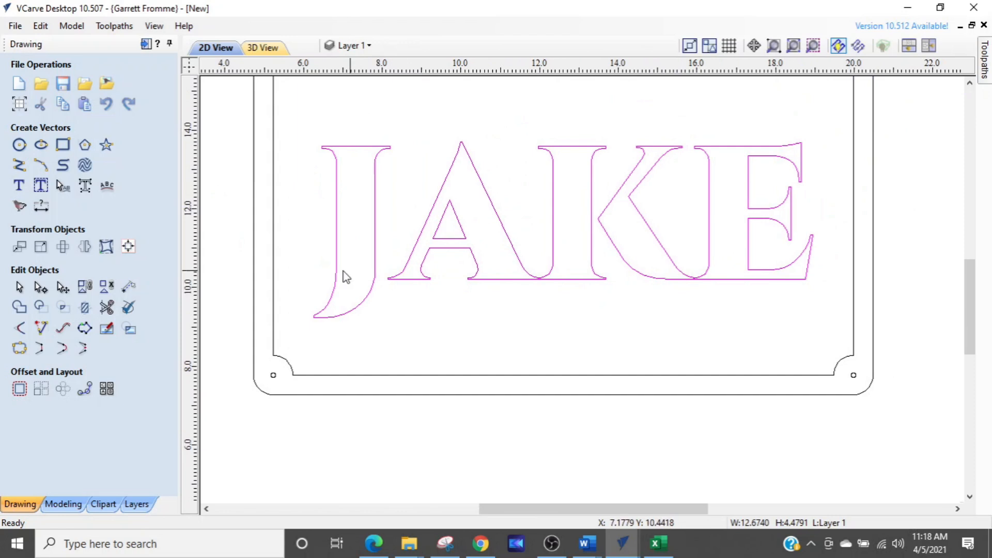
{"action": "left_click", "coordinate": [62, 185]}
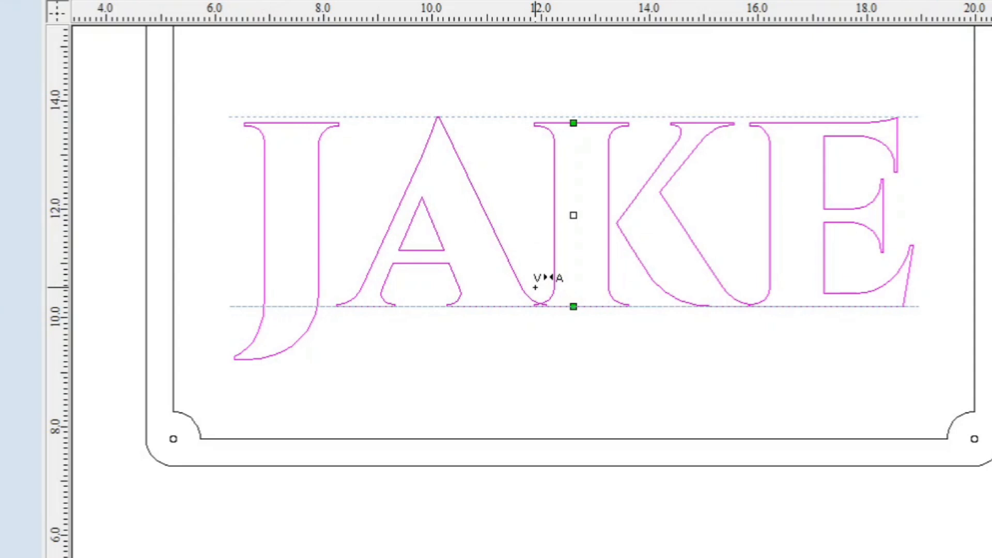
{"action": "left_click", "coordinate": [535, 287]}
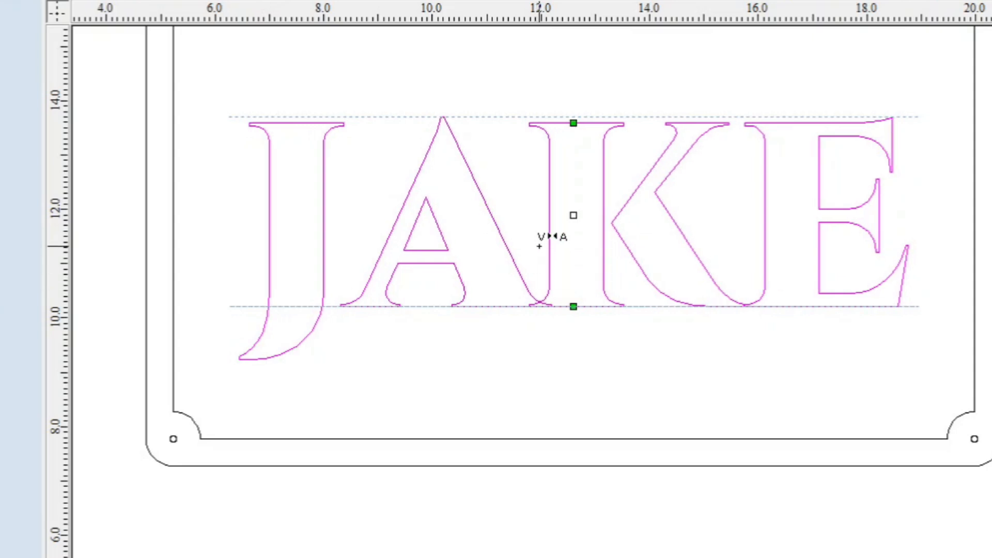
{"action": "left_click", "coordinate": [539, 243]}
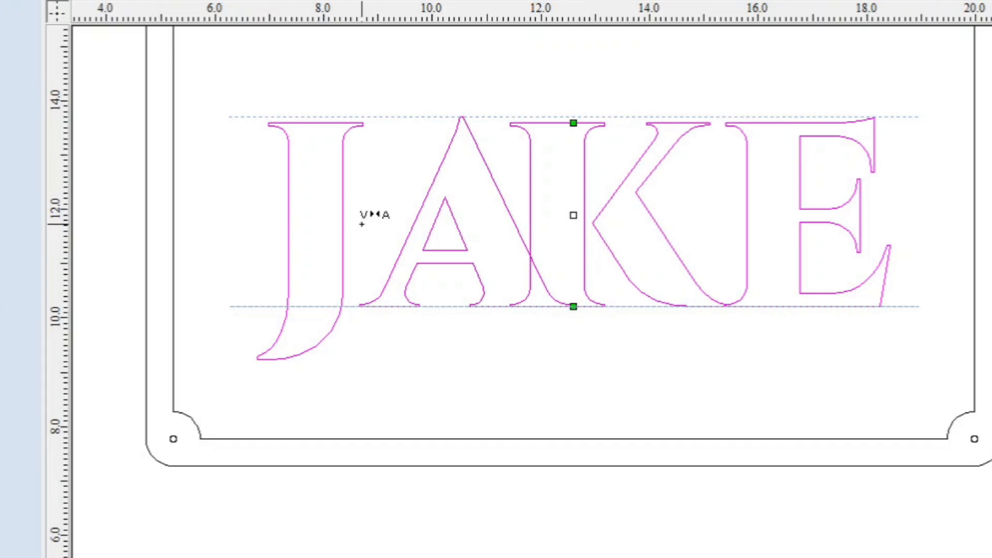
{"action": "left_click", "coordinate": [357, 246]}
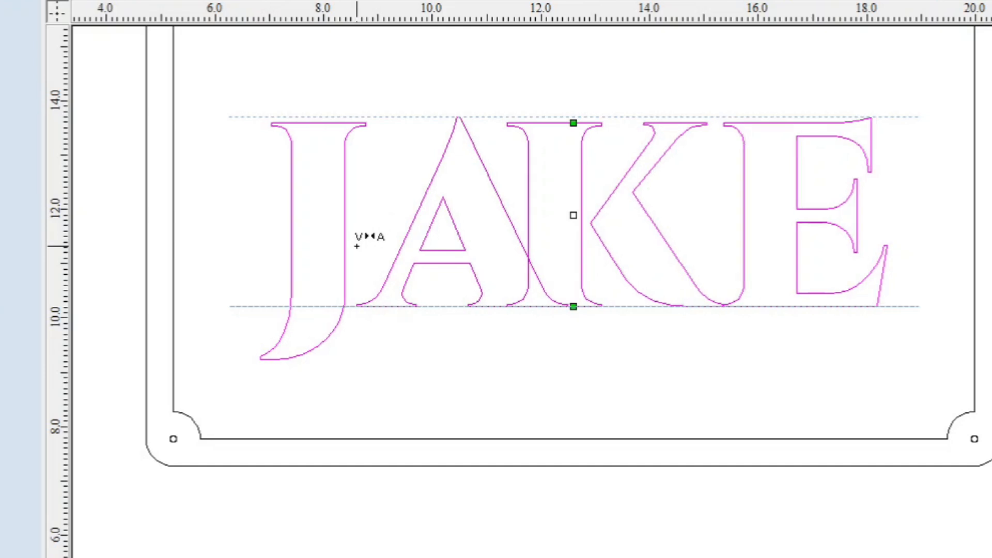
{"action": "left_click", "coordinate": [356, 246]}
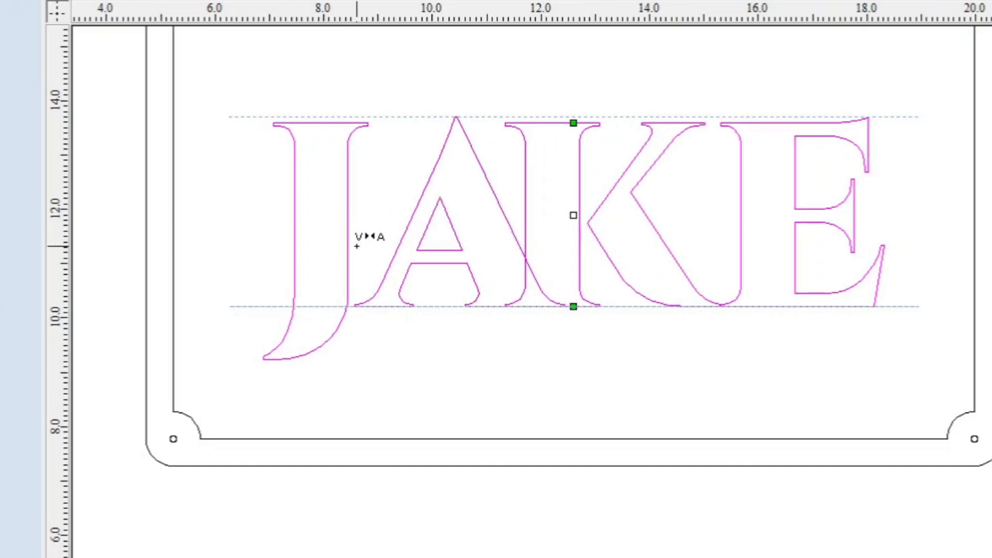
{"action": "left_click", "coordinate": [357, 246]}
{"action": "left_click", "coordinate": [356, 246]}
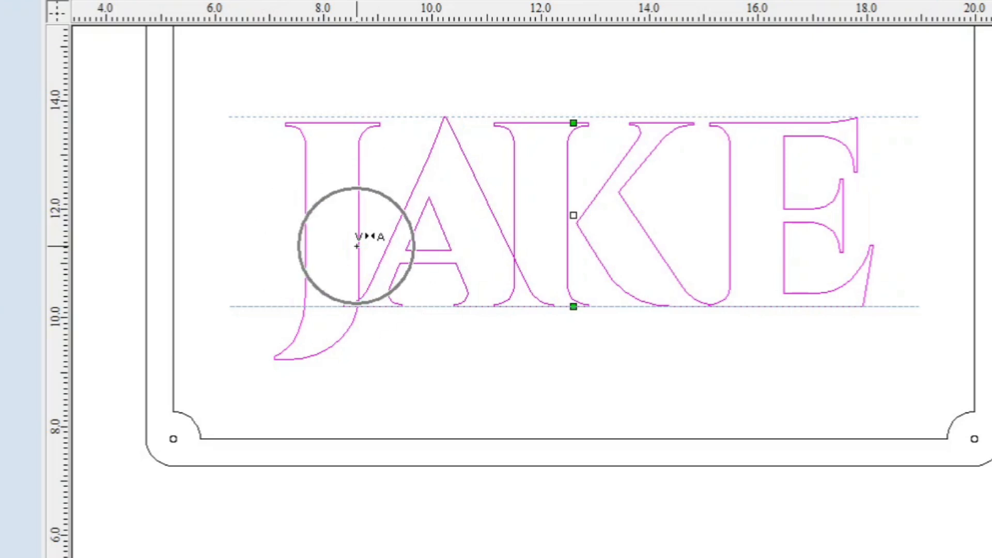
Widen the kerning between the first and second letters of the name until they no longer overlap
{"action": "left_click", "coordinate": [367, 236], "text": "shift"}
{"action": "left_click", "coordinate": [367, 237], "text": "shift"}
{"action": "left_click", "coordinate": [367, 236], "text": "shift"}
{"action": "left_click", "coordinate": [367, 236], "text": "shift"}
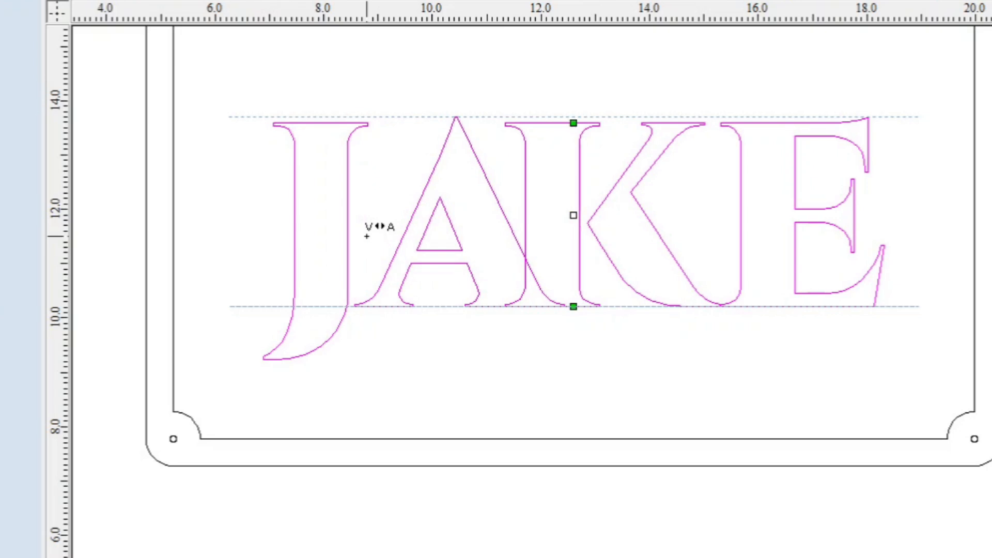
{"action": "left_click", "coordinate": [367, 236], "text": "shift"}
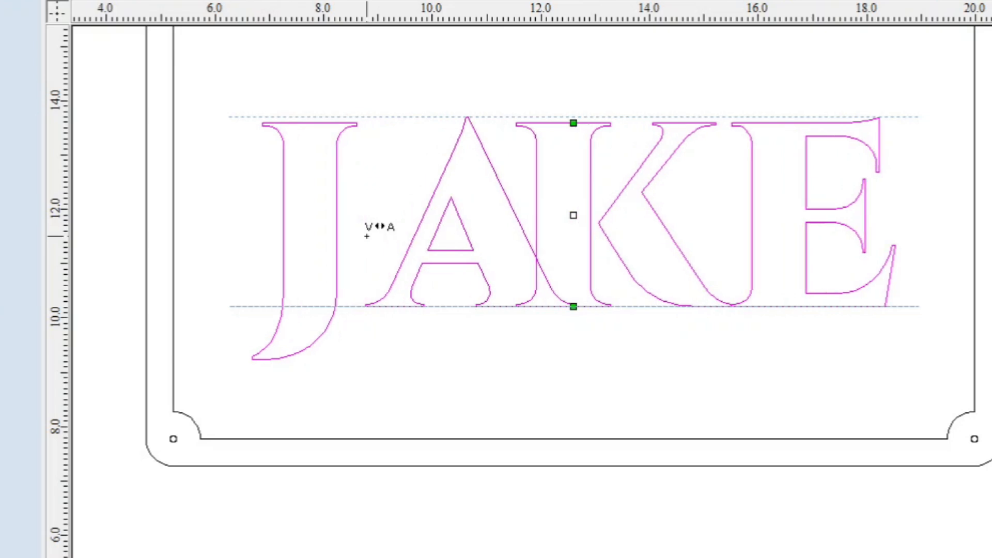
Space the name's last three letters with clear gaps, fine-tune them to look even, and leave the kerning tool
{"action": "left_click", "coordinate": [532, 209], "text": "shift"}
{"action": "left_click", "coordinate": [533, 212], "text": "shift"}
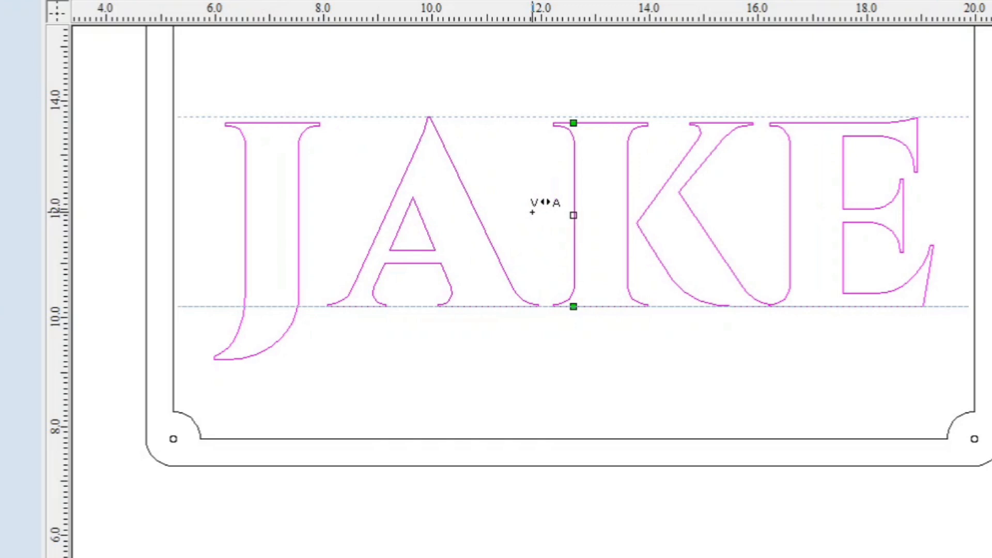
{"action": "left_click", "coordinate": [760, 254], "text": "shift"}
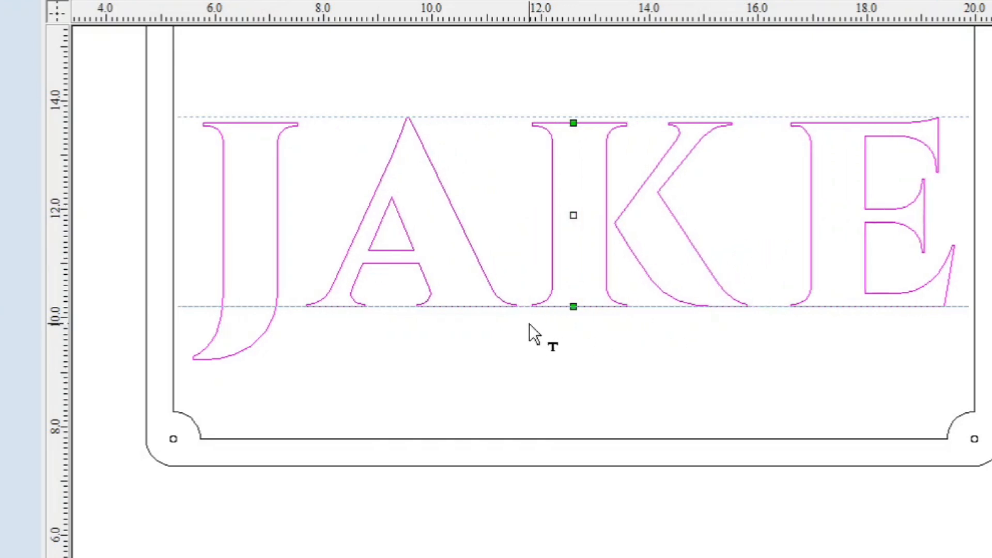
{"action": "scroll", "coordinate": [534, 306], "scroll_direction": "up", "scroll_amount": 1}
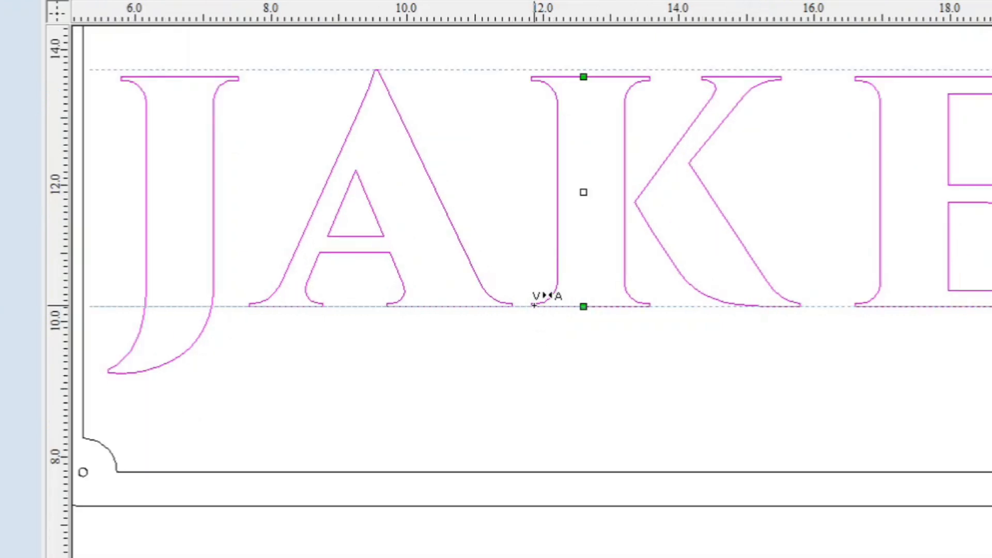
{"action": "left_click", "coordinate": [527, 264], "text": "shift"}
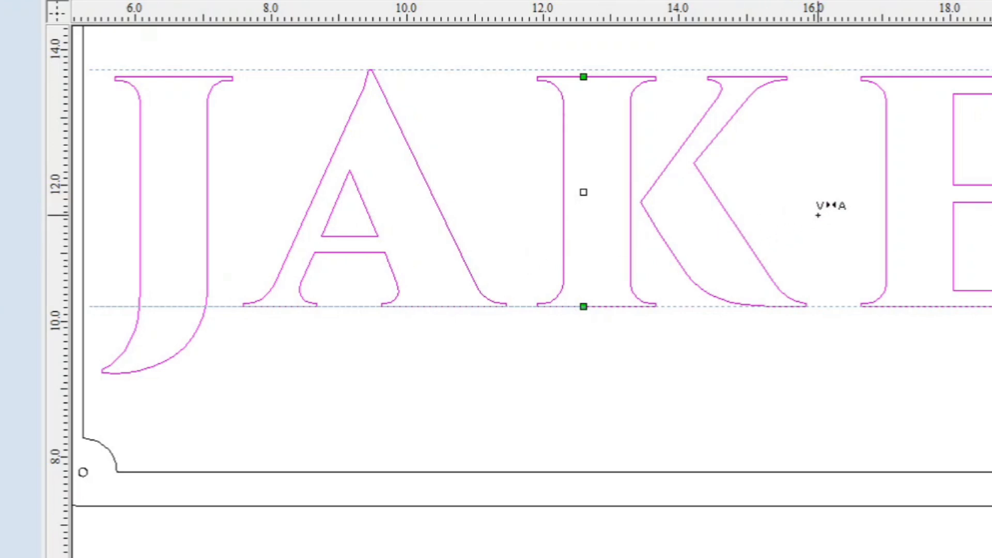
{"action": "left_click", "coordinate": [818, 215]}
{"action": "left_click", "coordinate": [818, 215]}
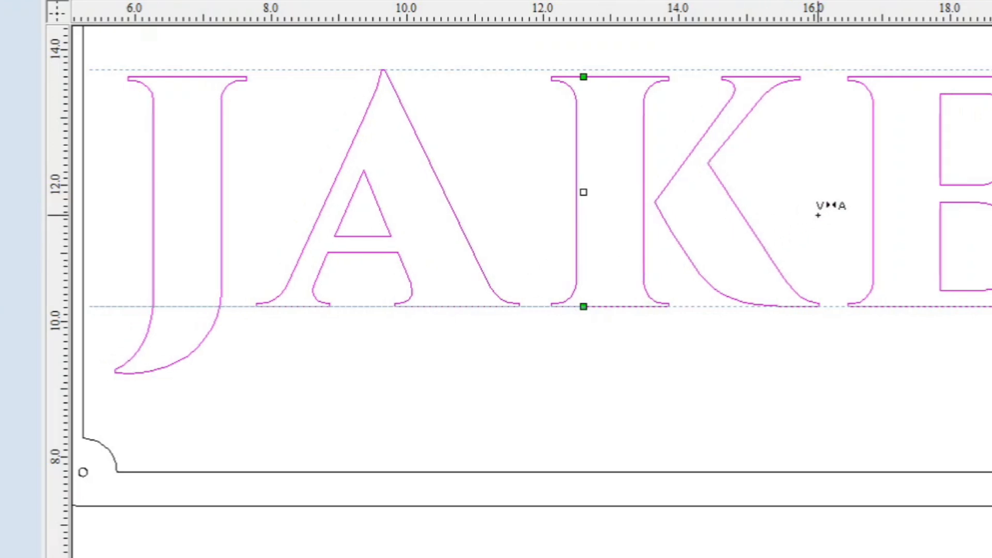
{"action": "scroll", "coordinate": [626, 381], "scroll_direction": "down", "scroll_amount": 2}
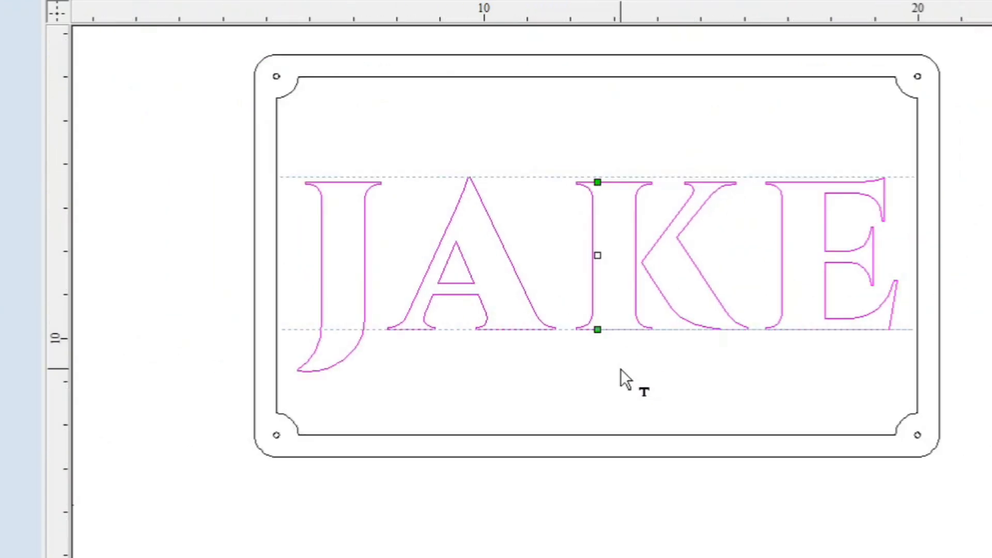
{"action": "key", "text": "Escape"}
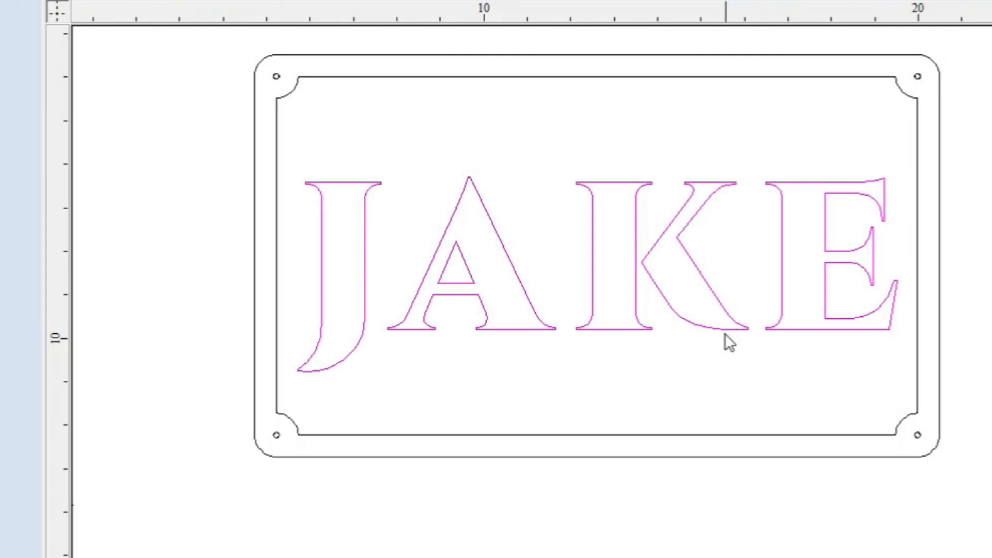
Scale the name text down about its centre for more margin inside the inner rectangle, then deselect it
{"action": "left_click", "coordinate": [597, 331]}
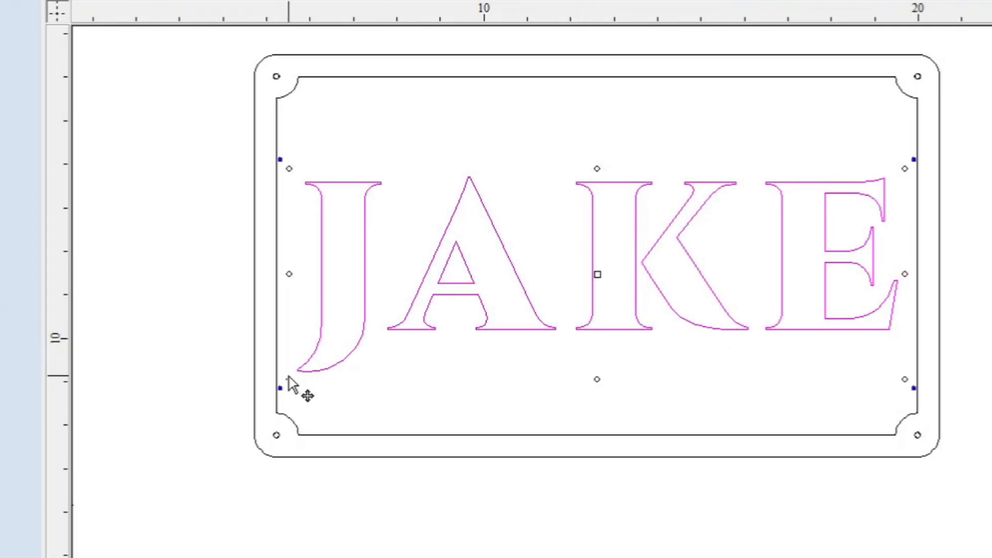
{"action": "scroll", "coordinate": [290, 383], "scroll_direction": "up", "scroll_amount": 2}
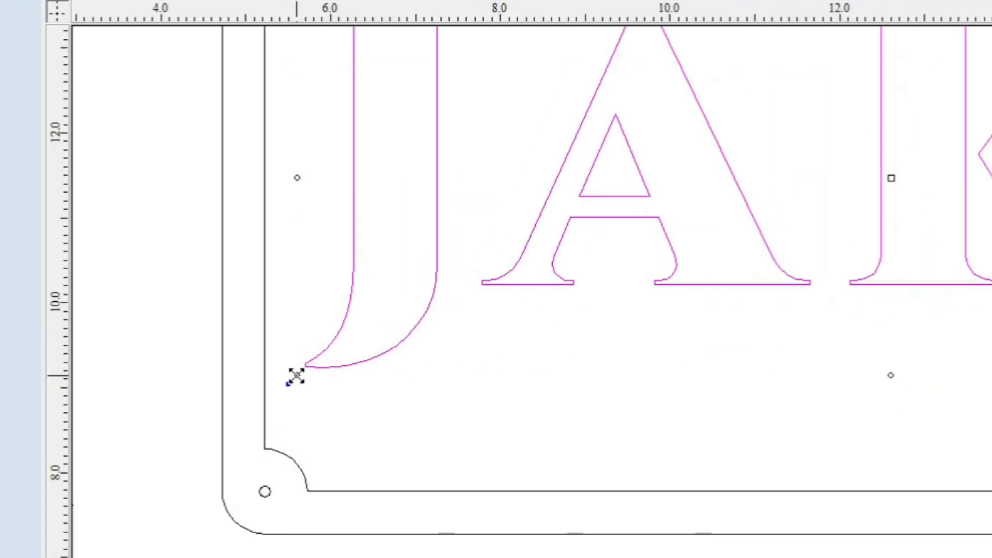
{"action": "left_click_drag", "start_coordinate": [296, 376], "coordinate": [363, 341]}
{"action": "scroll", "coordinate": [465, 388], "scroll_direction": "down", "scroll_amount": 2}
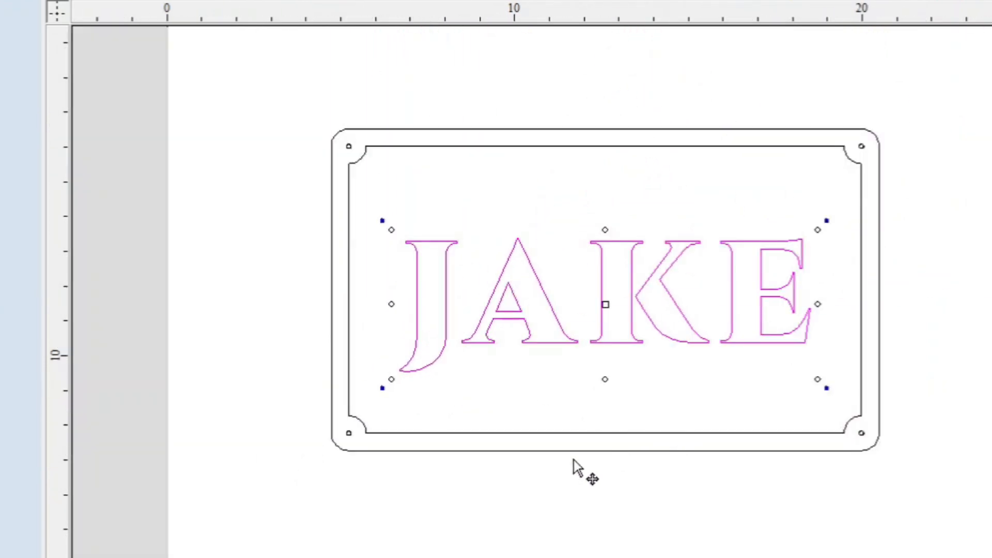
{"action": "left_click", "coordinate": [473, 523]}
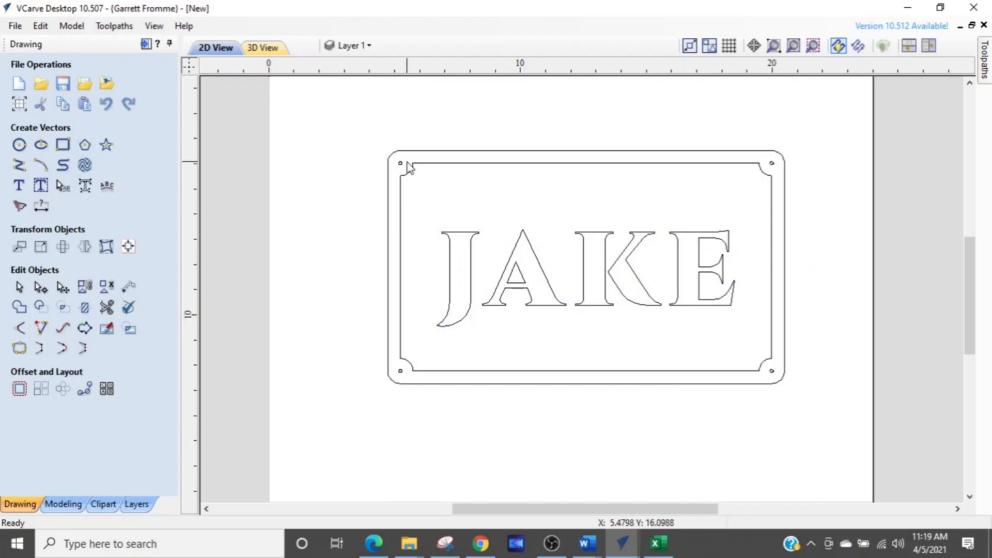
Switch to the toolpath workspace, select the inner rectangle together with the name text, and start a Pocket toolpath
{"action": "left_click", "coordinate": [146, 45]}
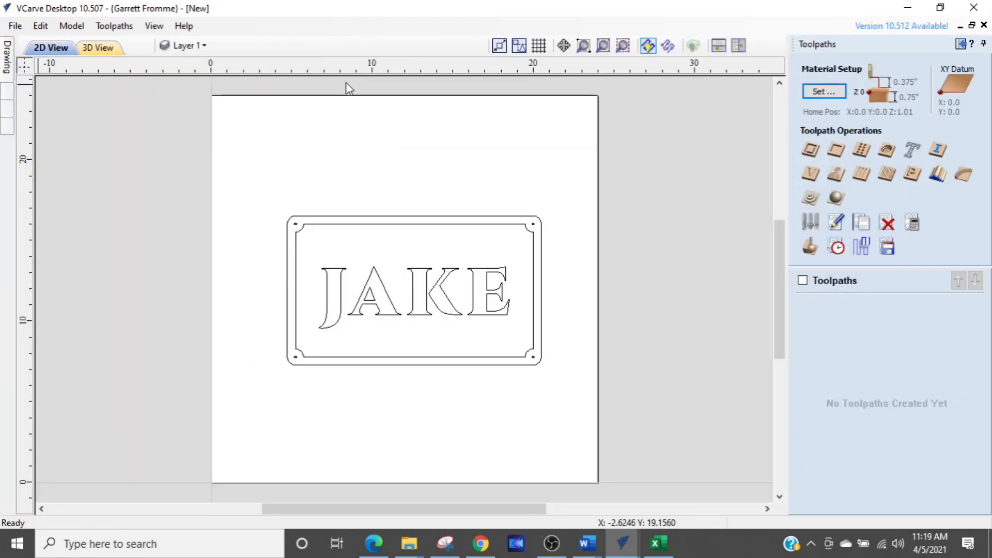
{"action": "scroll", "coordinate": [516, 313], "scroll_direction": "up", "scroll_amount": 3}
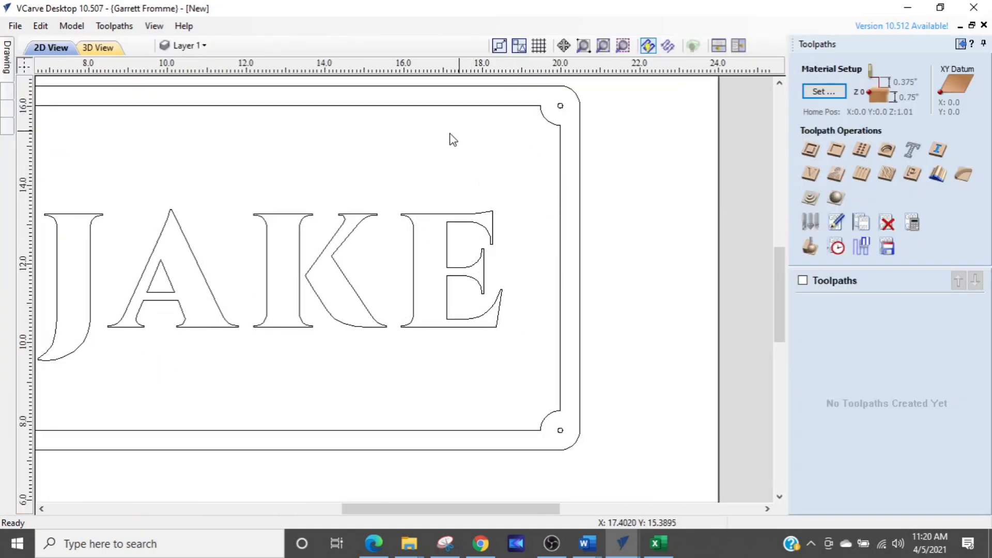
{"action": "middle_click_drag", "start_coordinate": [372, 381], "coordinate": [505, 334]}
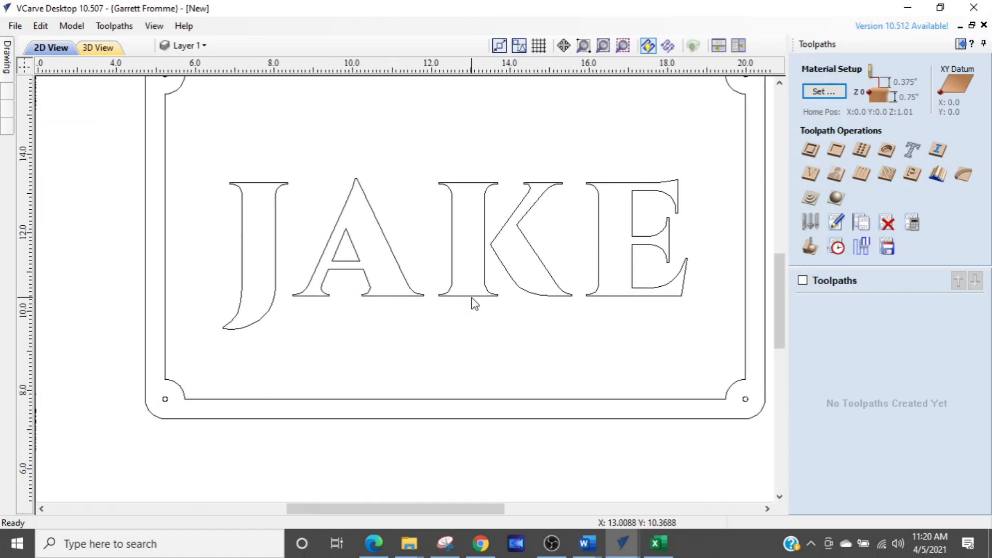
{"action": "scroll", "coordinate": [474, 303], "scroll_direction": "down", "scroll_amount": 2}
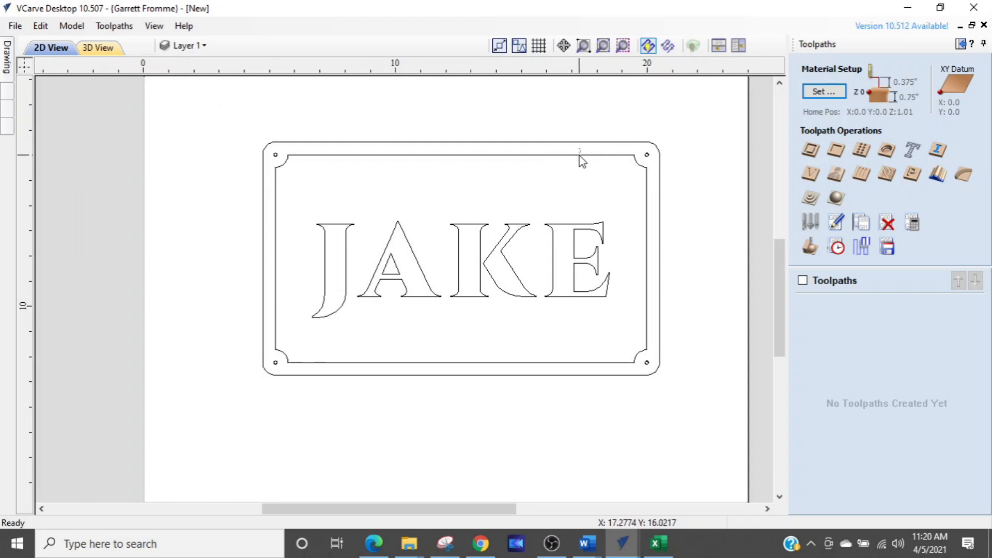
{"action": "left_click_drag", "start_coordinate": [581, 149], "coordinate": [467, 285]}
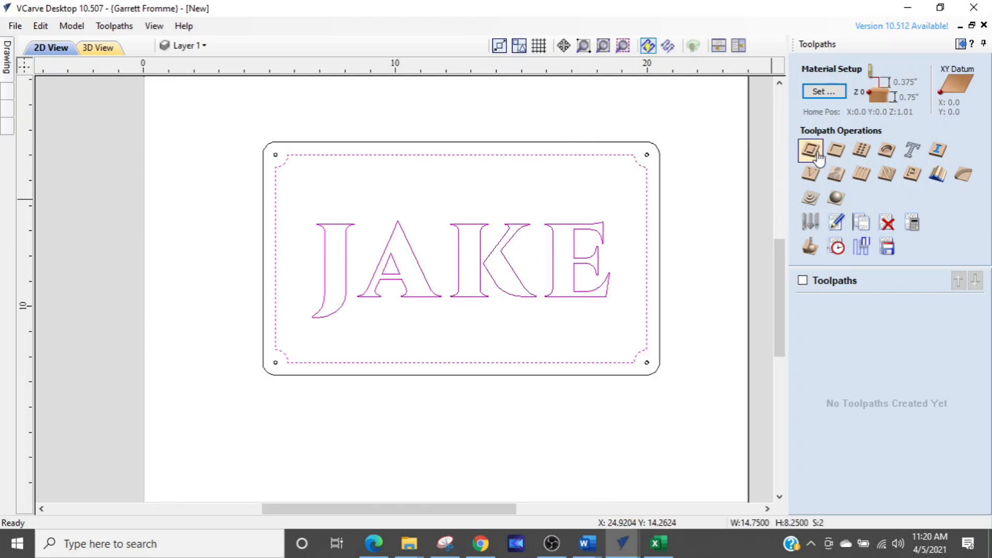
{"action": "left_click", "coordinate": [834, 153]}
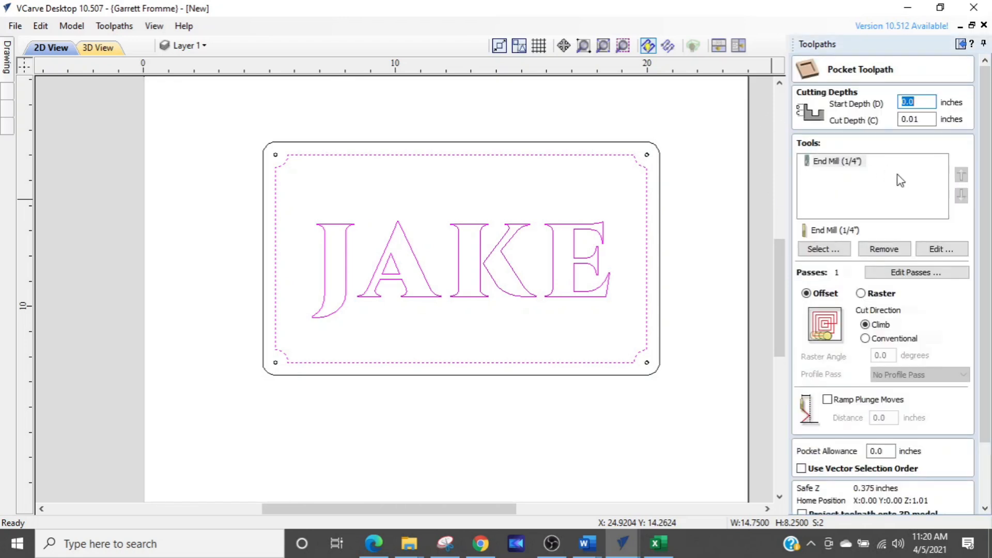
Set the pocket's cut depth to 0.1 inches, with conventional cut direction and ramp plunge moves over 0.25 inches
{"action": "left_click", "coordinate": [857, 162]}
{"action": "left_click", "coordinate": [858, 162]}
{"action": "left_click", "coordinate": [855, 157]}
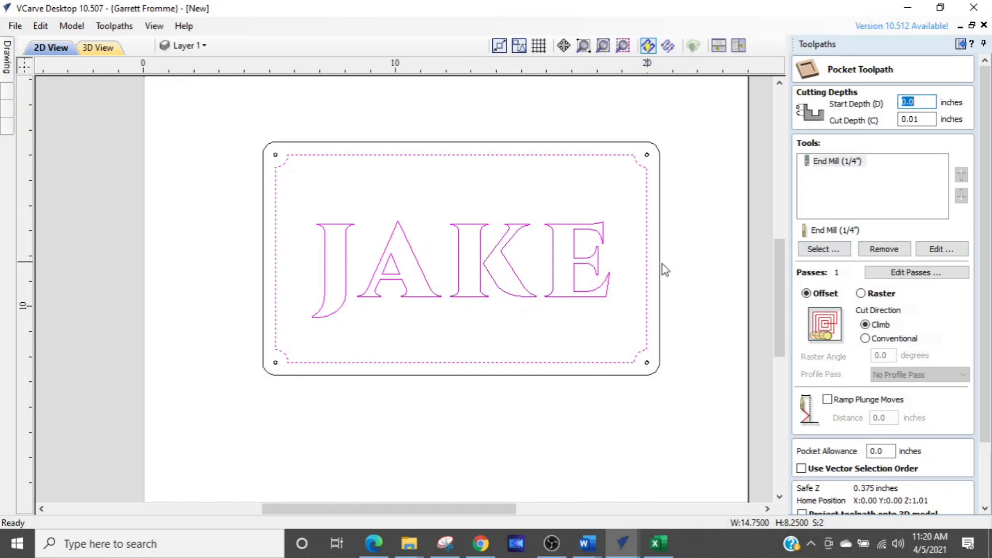
{"action": "left_click", "coordinate": [902, 121]}
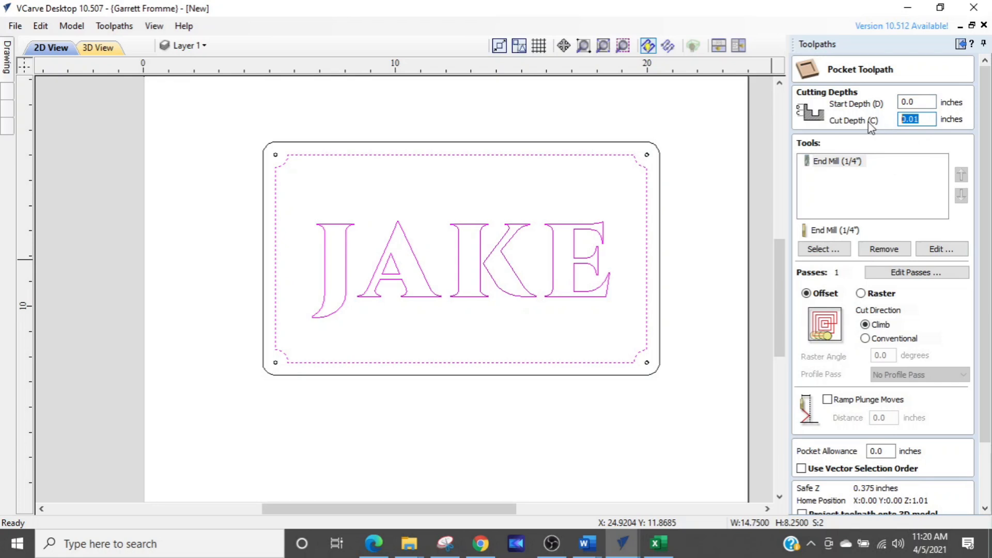
{"action": "type", "text": ".1"}
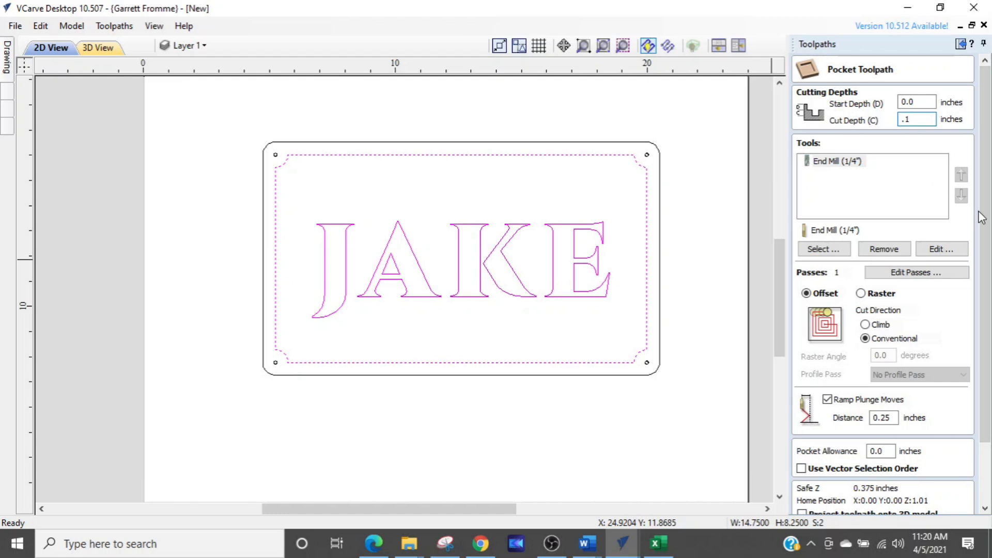
Try Raster clearing for the pocket and switch back to Offset to compare the two strategies
{"action": "left_click", "coordinate": [861, 294]}
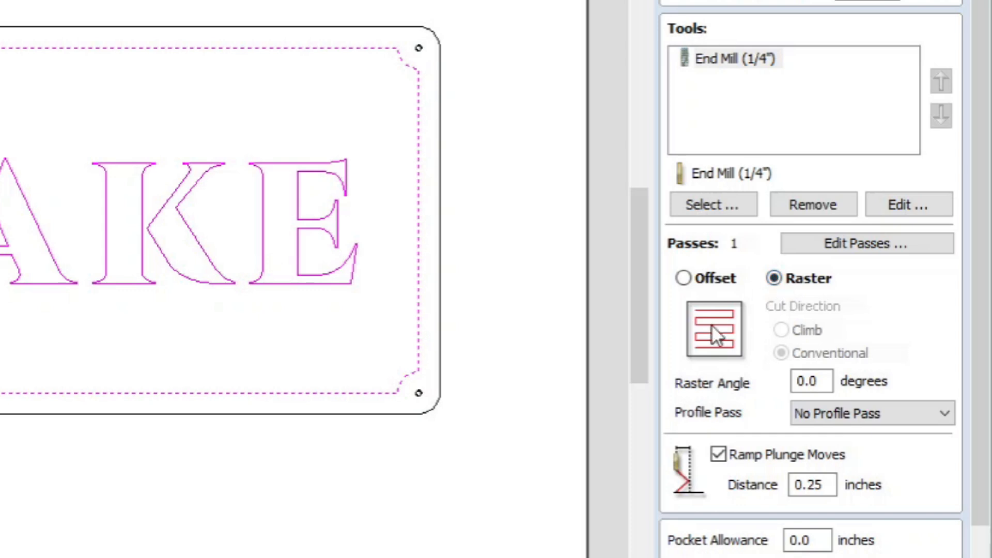
{"action": "left_click", "coordinate": [706, 296]}
{"action": "left_click", "coordinate": [684, 279]}
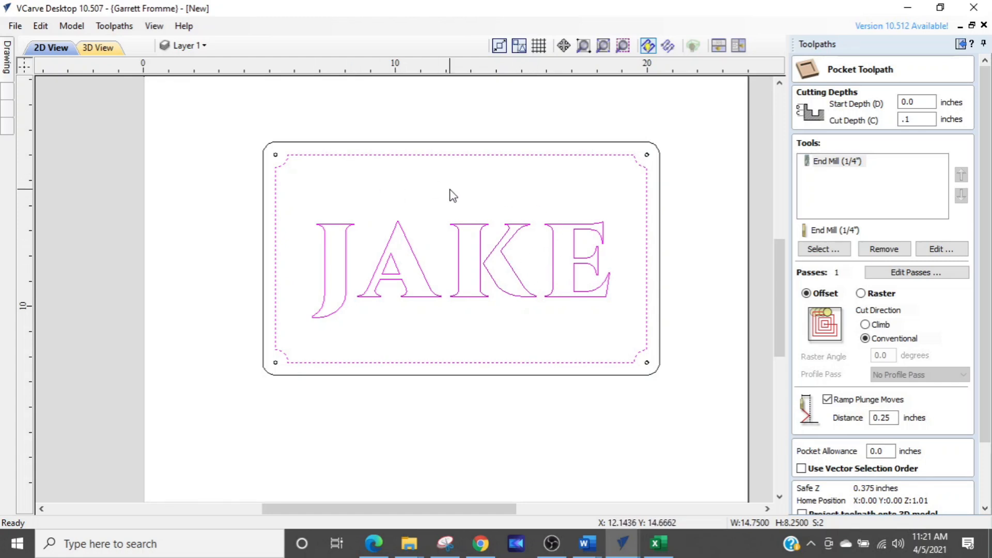
{"action": "key", "text": "ctrl"}
{"action": "key", "text": "ctrl"}
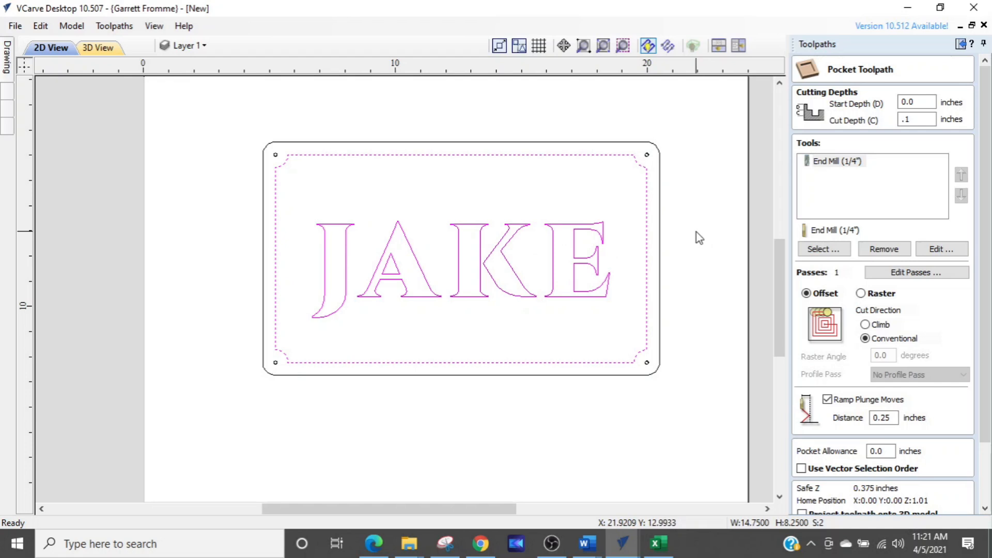
Set the pocket clearing to Raster and name the toolpath with the person's first name followed by "awesome sign"
{"action": "left_click", "coordinate": [861, 294]}
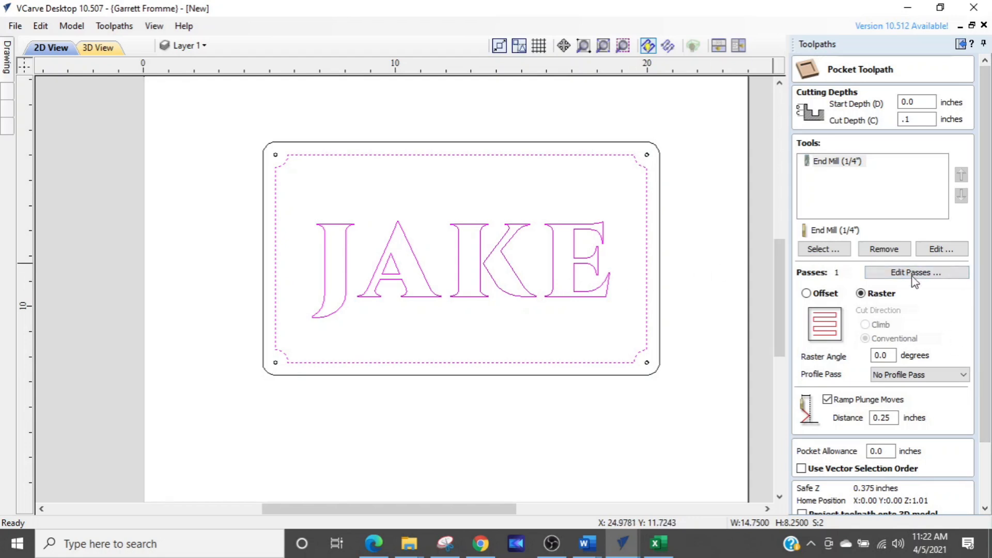
{"action": "key", "text": "ctrl"}
{"action": "scroll", "coordinate": [972, 310], "scroll_direction": "down", "scroll_amount": 2}
{"action": "triple_click", "coordinate": [900, 482]}
{"action": "type", "text": "Jake's awesome sign"}
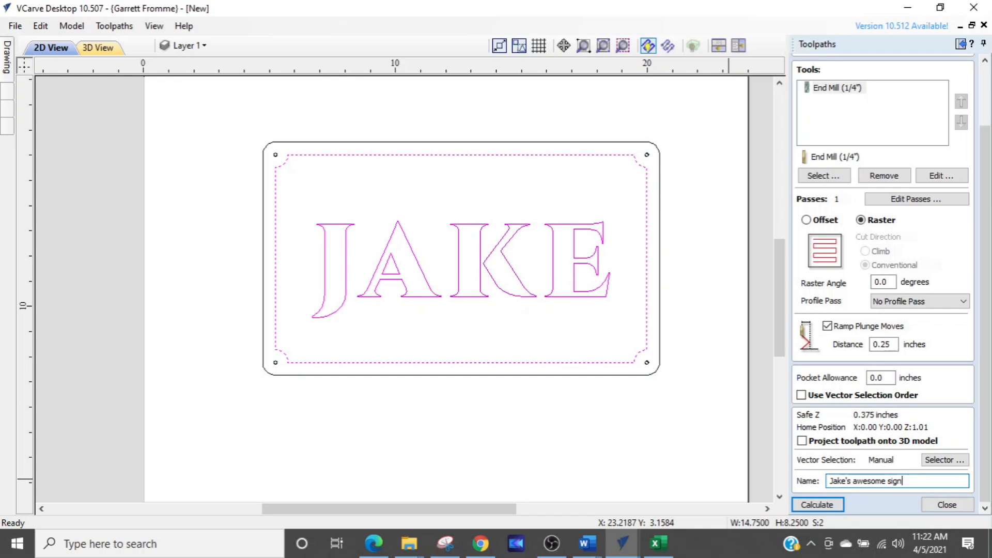
Calculate the raster pocket toolpath, set its machined area color to orange, and preview the selected toolpath
{"action": "left_click", "coordinate": [817, 505]}
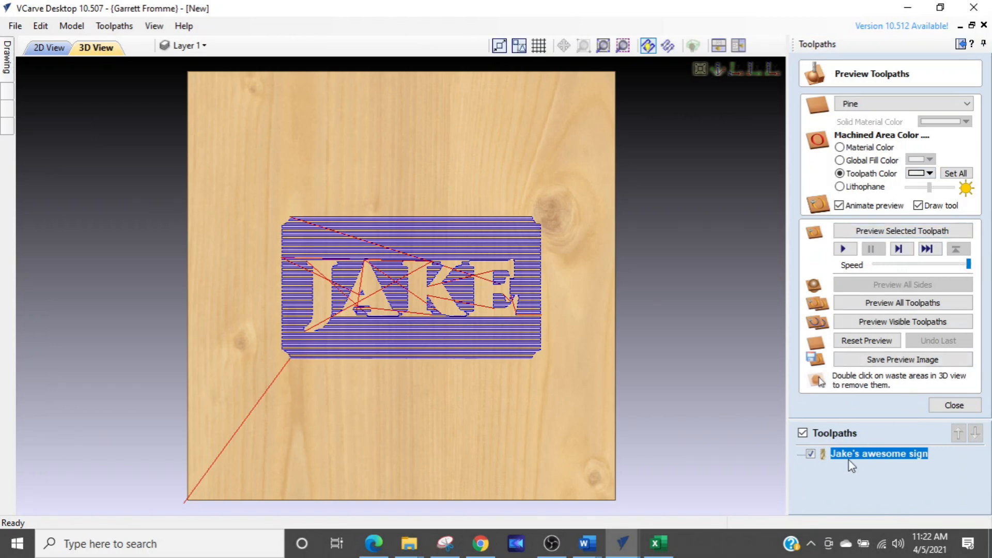
{"action": "mouse_move", "coordinate": [850, 465]}
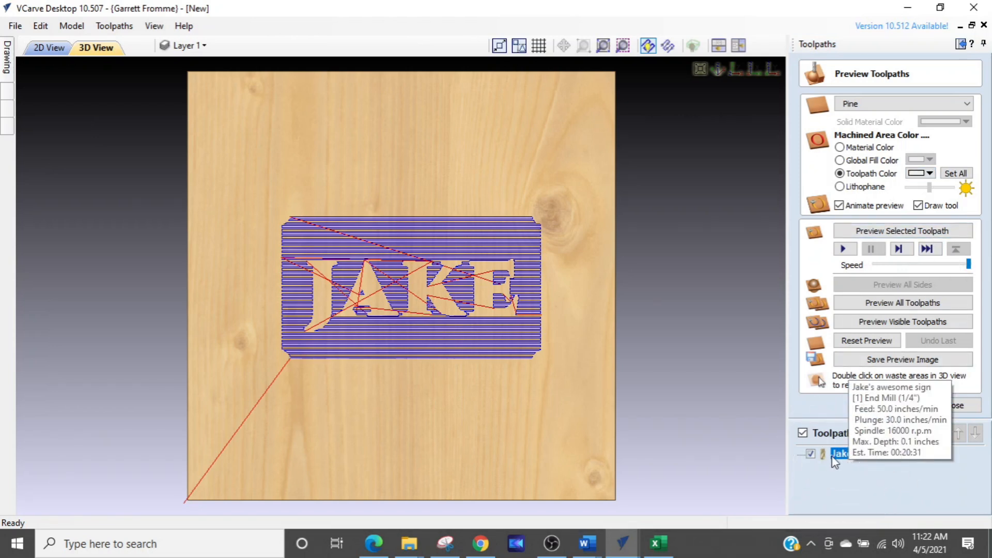
{"action": "left_click", "coordinate": [930, 174]}
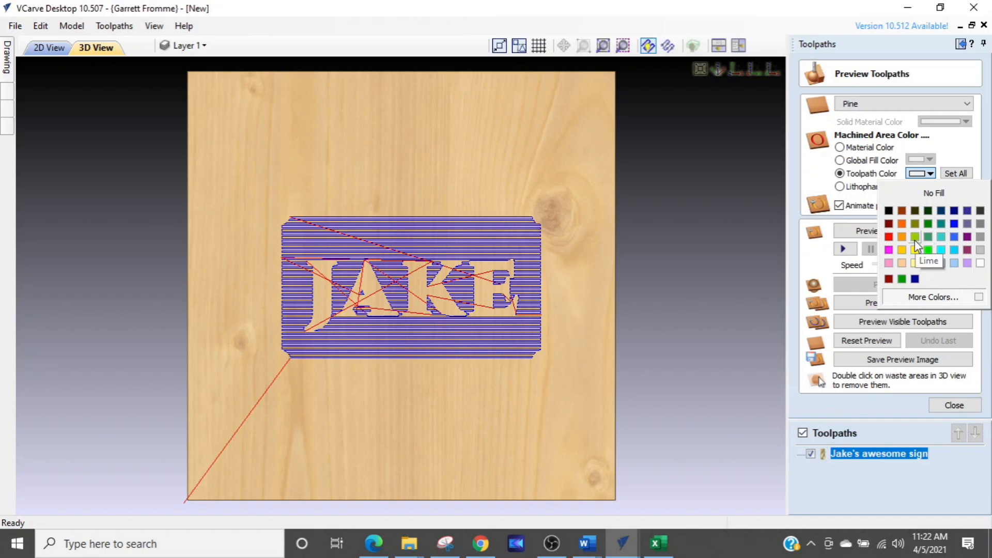
{"action": "left_click", "coordinate": [898, 237]}
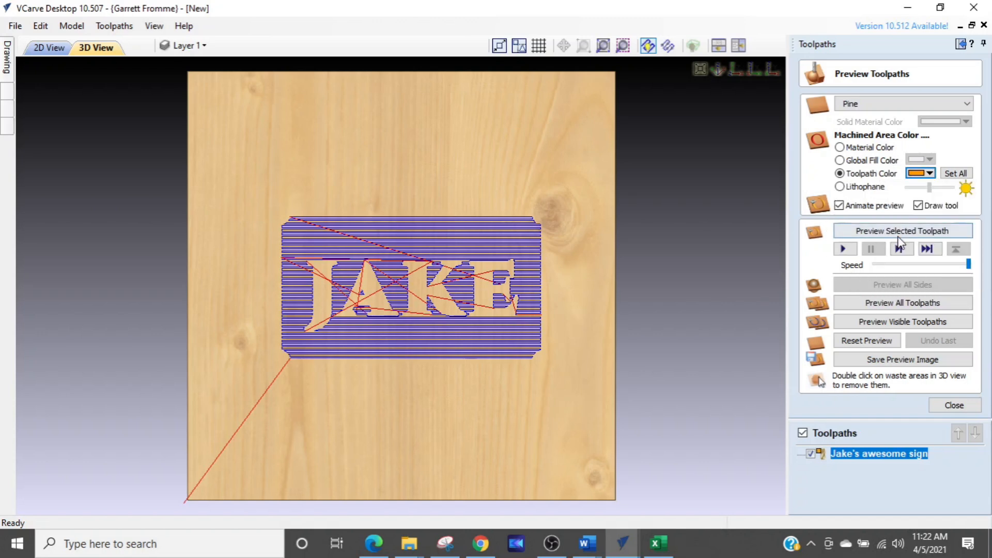
{"action": "left_click", "coordinate": [861, 233]}
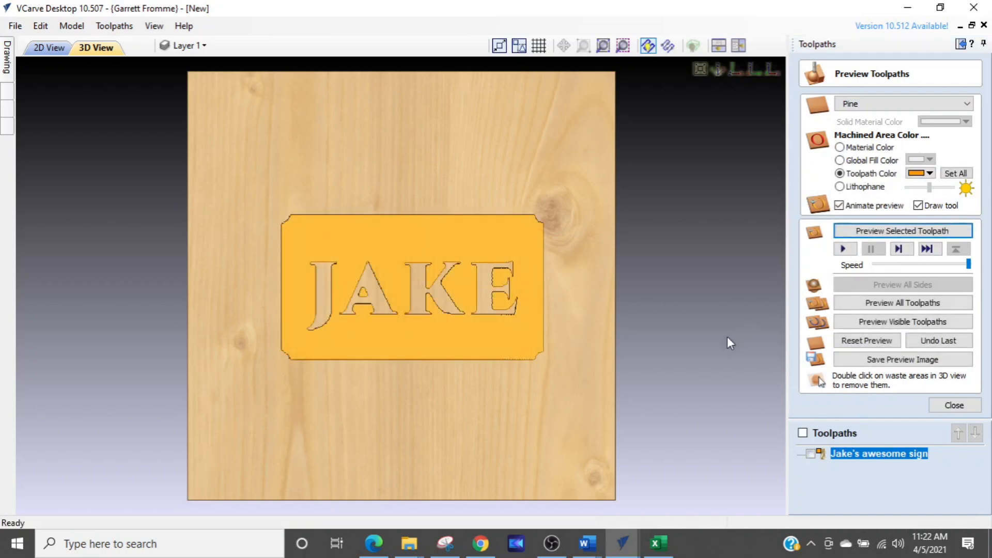
Examine the edges of the raised letters and the pocket corners in the simulated 3D cut
{"action": "scroll", "coordinate": [345, 293], "scroll_direction": "up", "scroll_amount": 3}
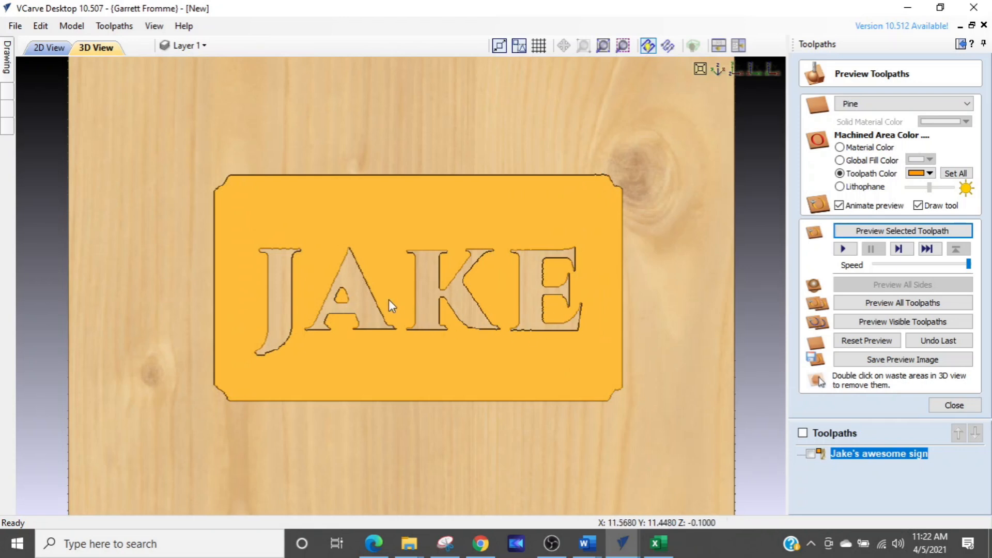
{"action": "scroll", "coordinate": [457, 299], "scroll_direction": "up", "scroll_amount": 2}
{"action": "scroll", "coordinate": [484, 306], "scroll_direction": "up", "scroll_amount": 2}
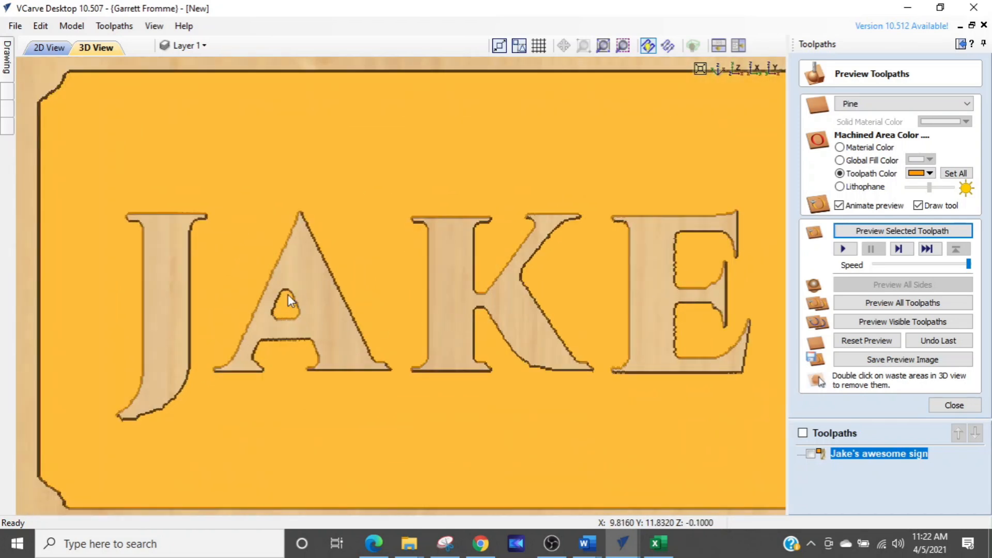
{"action": "scroll", "coordinate": [414, 388], "scroll_direction": "down", "scroll_amount": 1}
{"action": "middle_click_drag", "start_coordinate": [413, 388], "coordinate": [583, 284]}
{"action": "left_click_drag", "start_coordinate": [329, 317], "coordinate": [290, 283]}
{"action": "scroll", "coordinate": [287, 283], "scroll_direction": "up", "scroll_amount": 3}
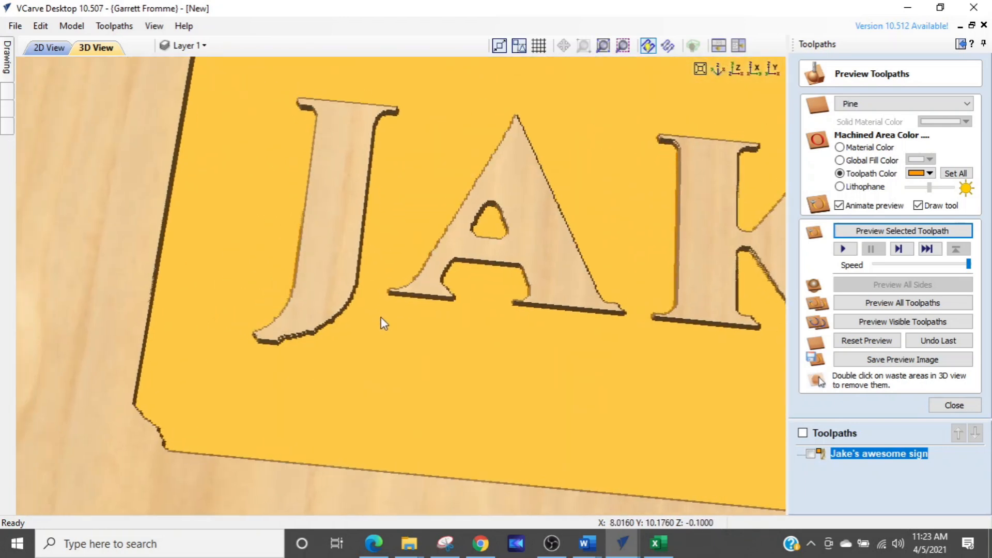
{"action": "scroll", "coordinate": [332, 349], "scroll_direction": "up", "scroll_amount": 2}
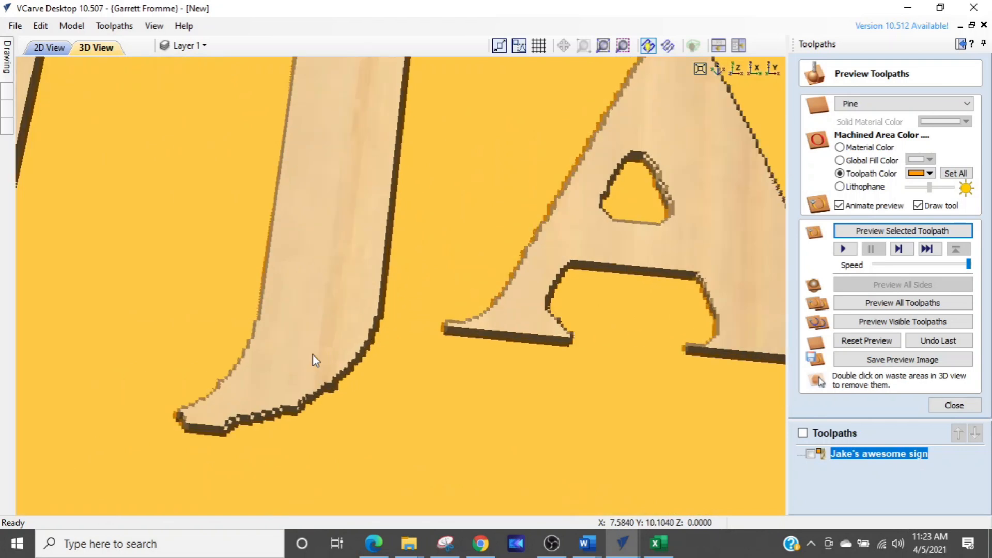
{"action": "scroll", "coordinate": [312, 355], "scroll_direction": "down", "scroll_amount": 4}
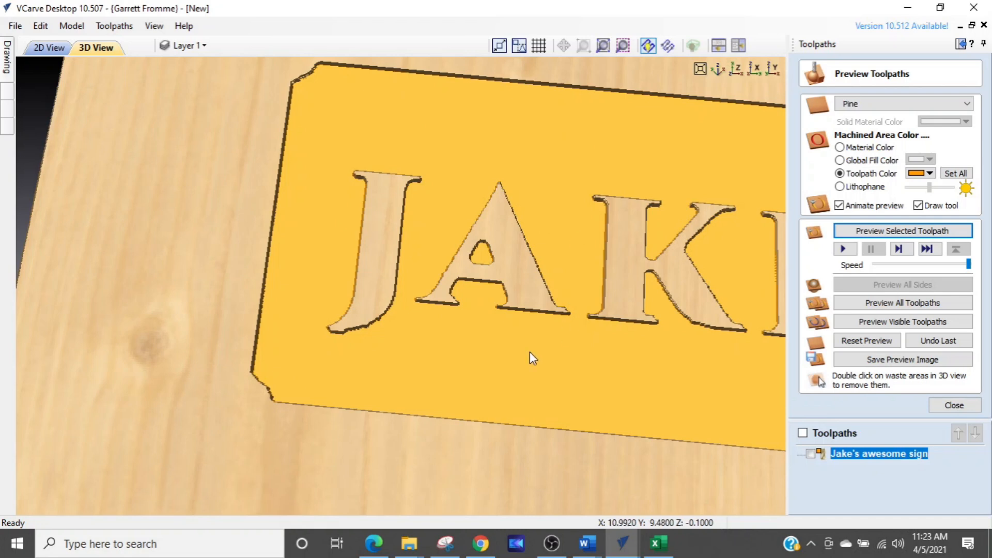
Start a 2D Profile toolpath with the 2D and 3D views tiled side by side, and select the name text
{"action": "left_click", "coordinate": [946, 405]}
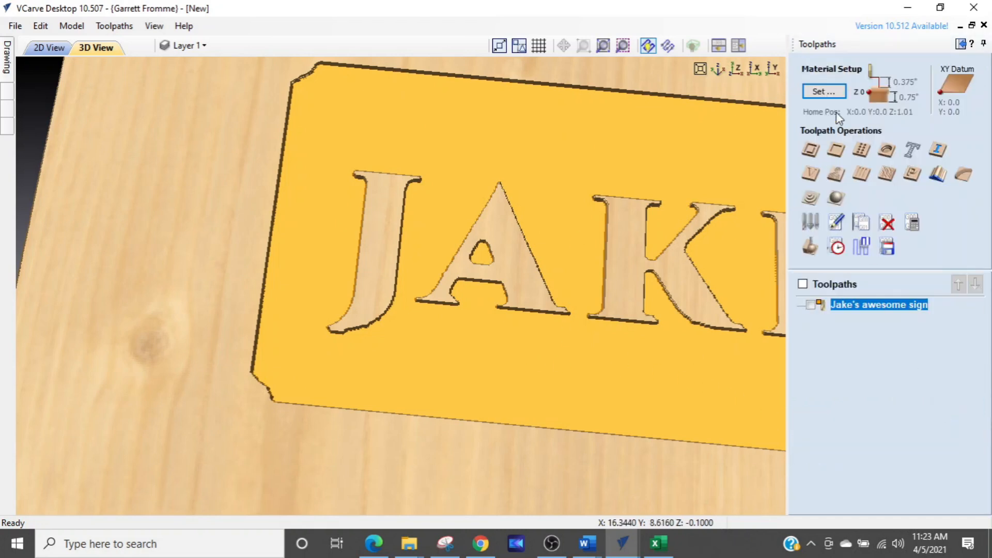
{"action": "left_click", "coordinate": [811, 150]}
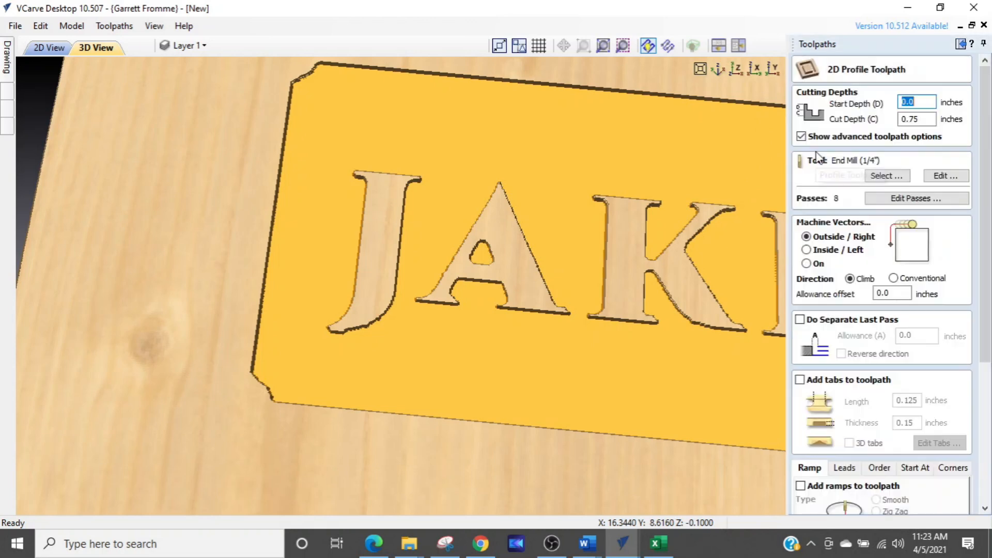
{"action": "left_click", "coordinate": [739, 45]}
{"action": "left_click", "coordinate": [239, 287]}
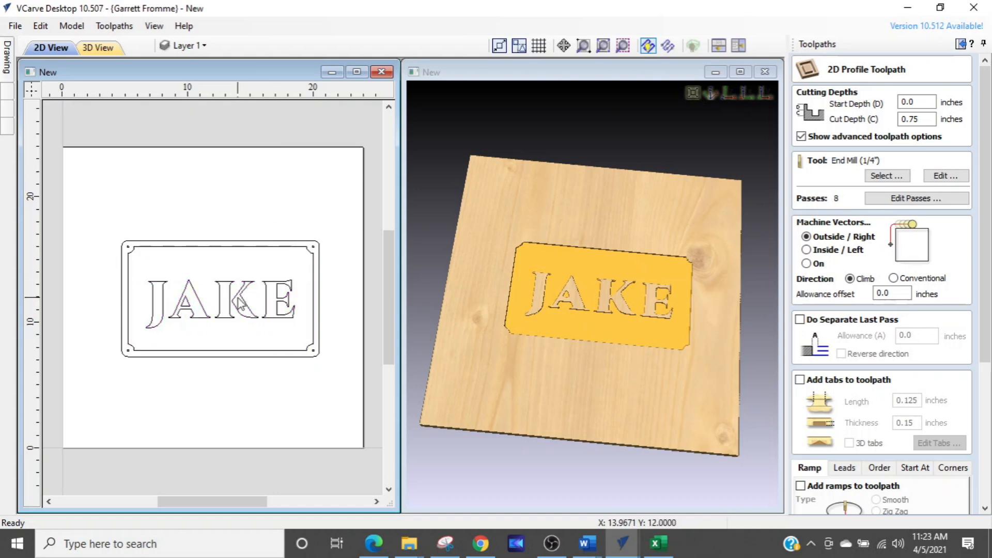
{"action": "left_click", "coordinate": [241, 295]}
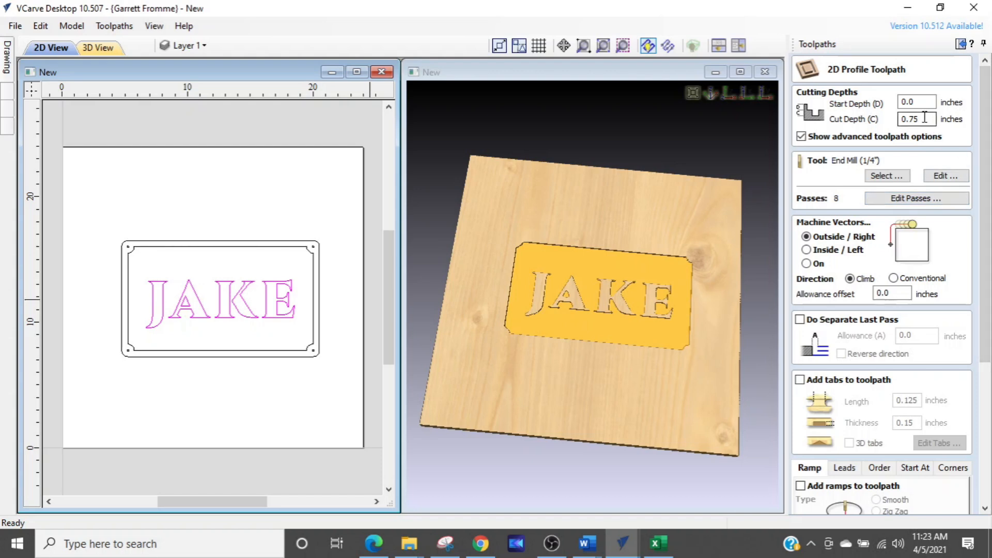
Set the profile toolpath's cut depth to 0.1 inches
{"action": "left_click_drag", "start_coordinate": [931, 115], "coordinate": [863, 123]}
{"action": "type", "text": ".0"}
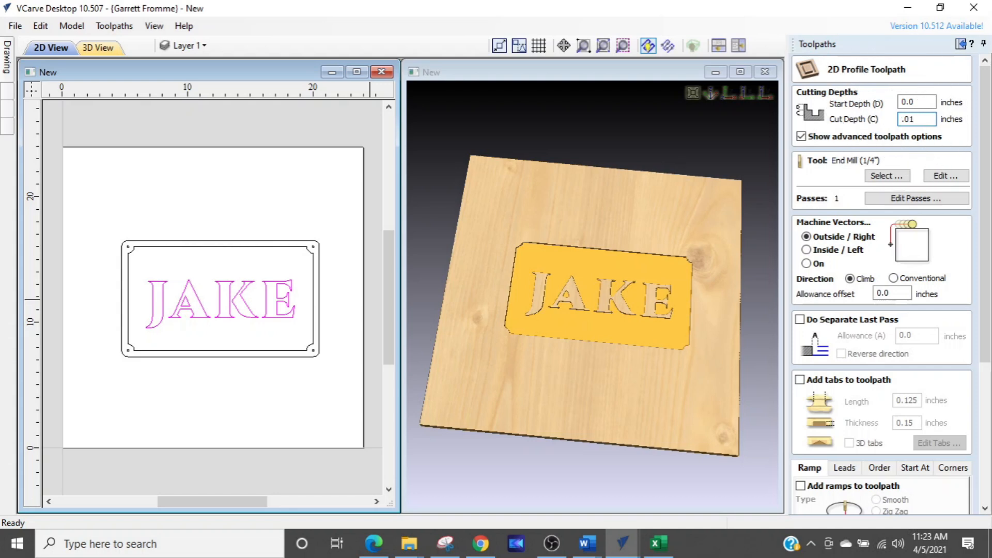
{"action": "key", "text": "BackSpace"}
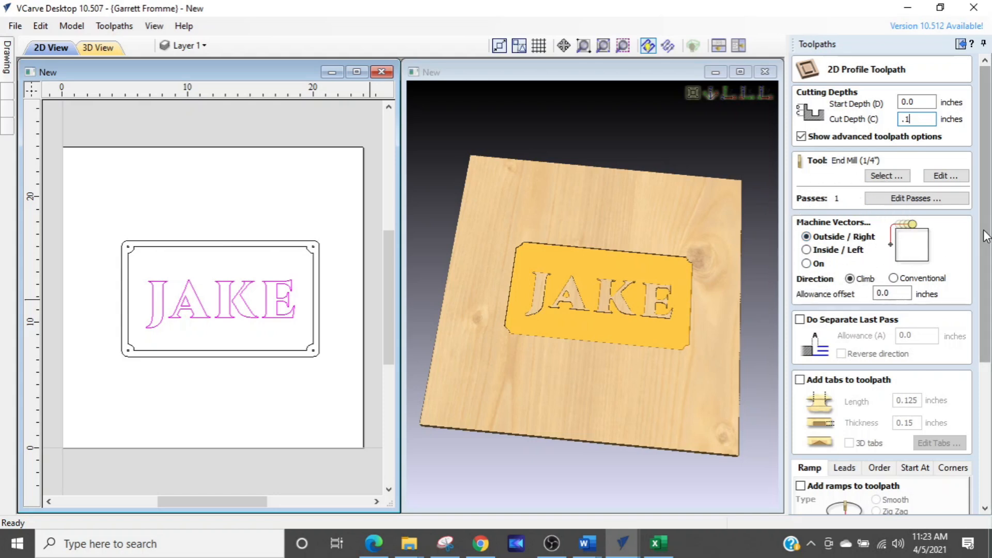
Name the profile toolpath with the person's first name followed by "finished awesome toolpath" and calculate it
{"action": "left_click_drag", "start_coordinate": [988, 238], "coordinate": [988, 383]}
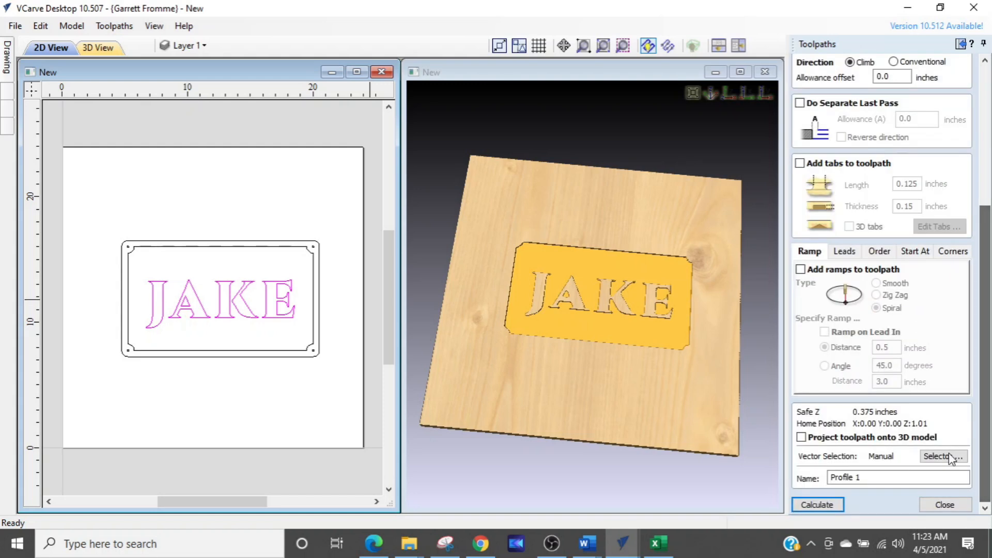
{"action": "left_click_drag", "start_coordinate": [874, 478], "coordinate": [806, 486]}
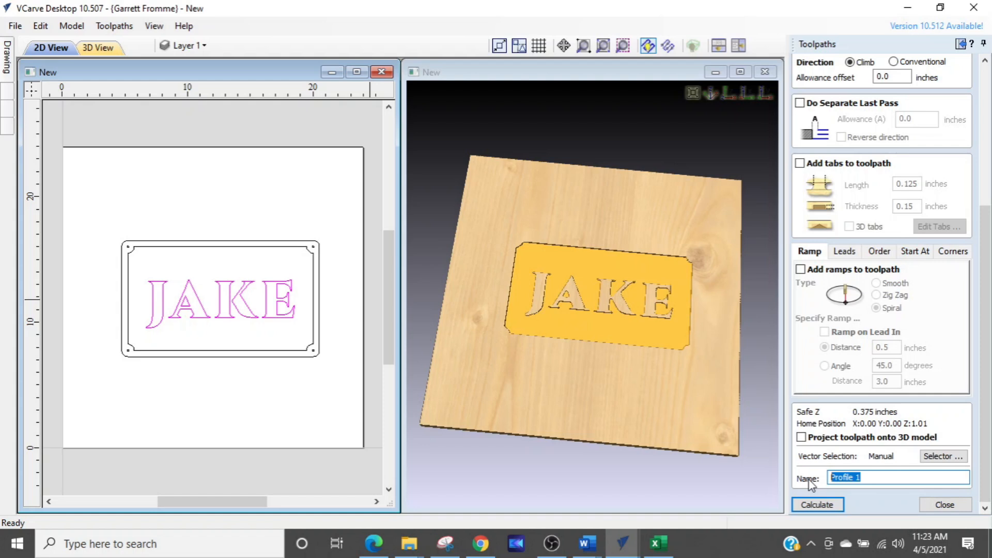
{"action": "type", "text": "Jake's finished"}
{"action": "type", "text": "awesome"}
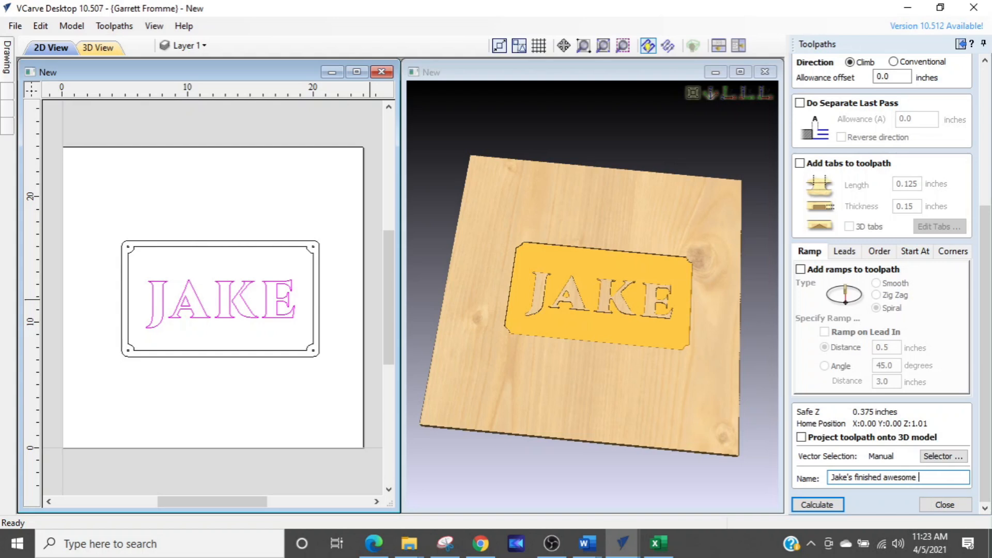
{"action": "type", "text": " toolpath"}
{"action": "left_click", "coordinate": [821, 505]}
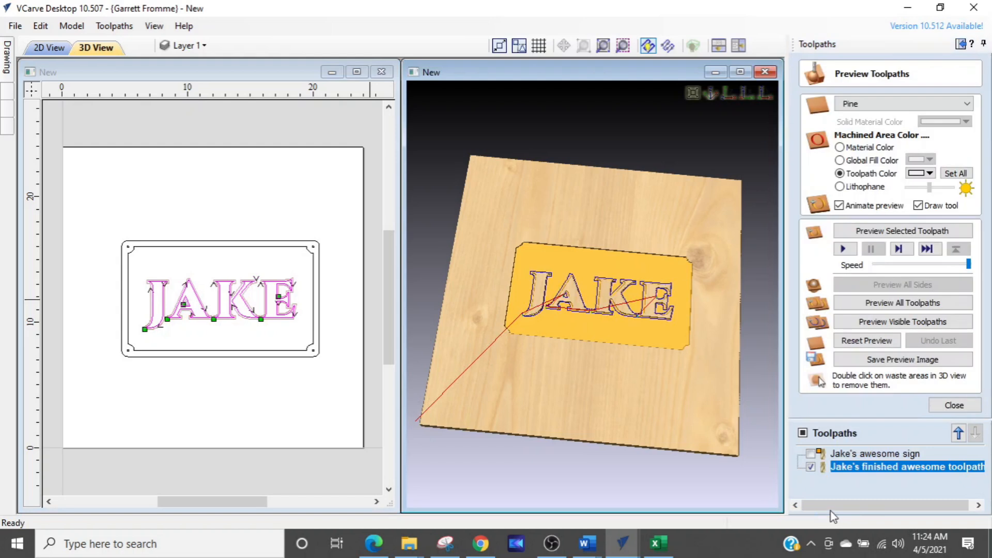
Preview the profile toolpath around the letters and inspect the letter edges in the 3D view
{"action": "left_click", "coordinate": [903, 230]}
{"action": "scroll", "coordinate": [580, 317], "scroll_direction": "up", "scroll_amount": 5}
{"action": "scroll", "coordinate": [465, 333], "scroll_direction": "up", "scroll_amount": 2}
{"action": "middle_click_drag", "start_coordinate": [464, 330], "coordinate": [715, 320]}
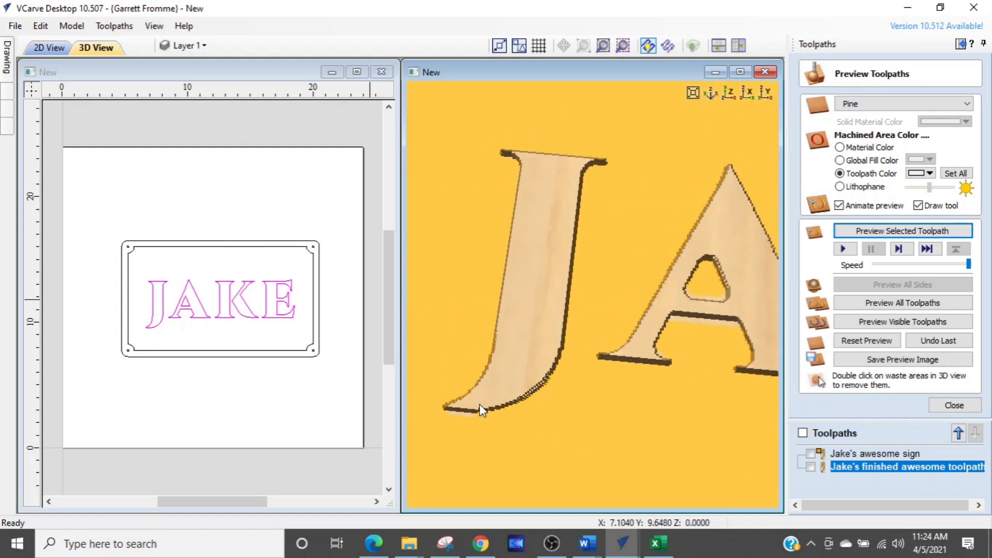
{"action": "scroll", "coordinate": [575, 372], "scroll_direction": "down", "scroll_amount": 3}
{"action": "scroll", "coordinate": [576, 376], "scroll_direction": "down", "scroll_amount": 1}
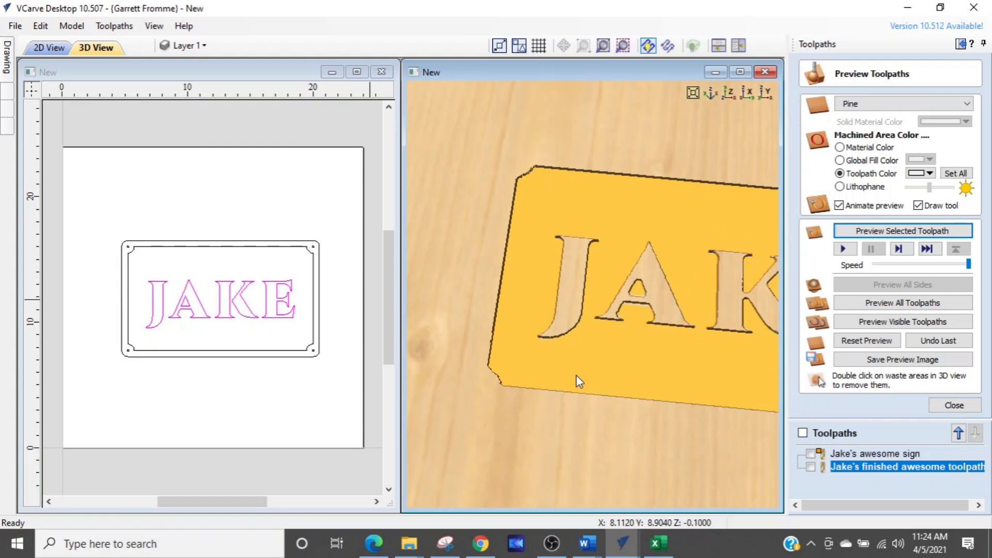
{"action": "middle_click_drag", "start_coordinate": [631, 376], "coordinate": [571, 392]}
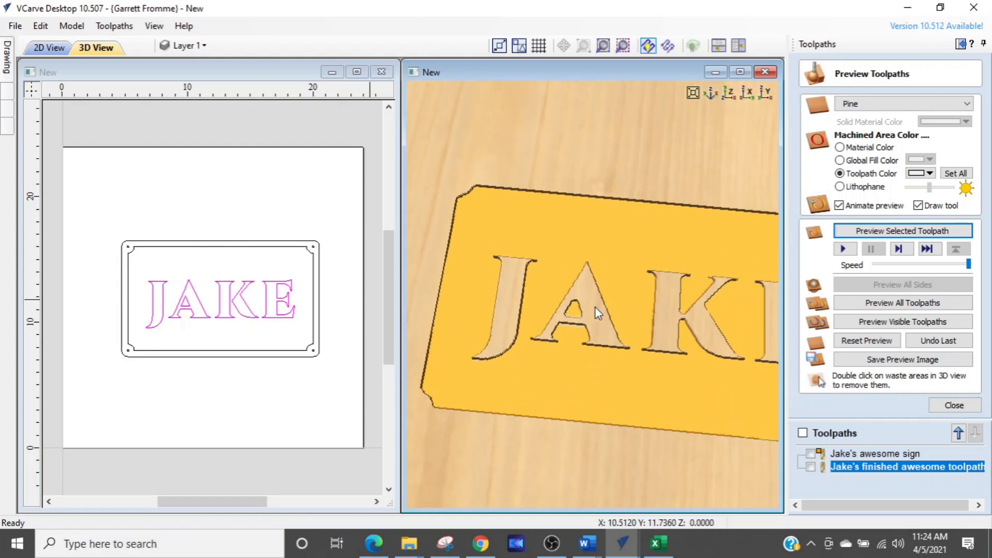
{"action": "scroll", "coordinate": [624, 312], "scroll_direction": "down", "scroll_amount": 3}
{"action": "left_click_drag", "start_coordinate": [625, 312], "coordinate": [581, 327]}
{"action": "scroll", "coordinate": [628, 298], "scroll_direction": "up", "scroll_amount": 3}
{"action": "scroll", "coordinate": [628, 297], "scroll_direction": "down", "scroll_amount": 1}
Reopen the pocket toolpath for editing and try adding the 1/8 inch end mill as a second tool
{"action": "key", "text": "ctrl"}
{"action": "key", "text": "ctrl"}
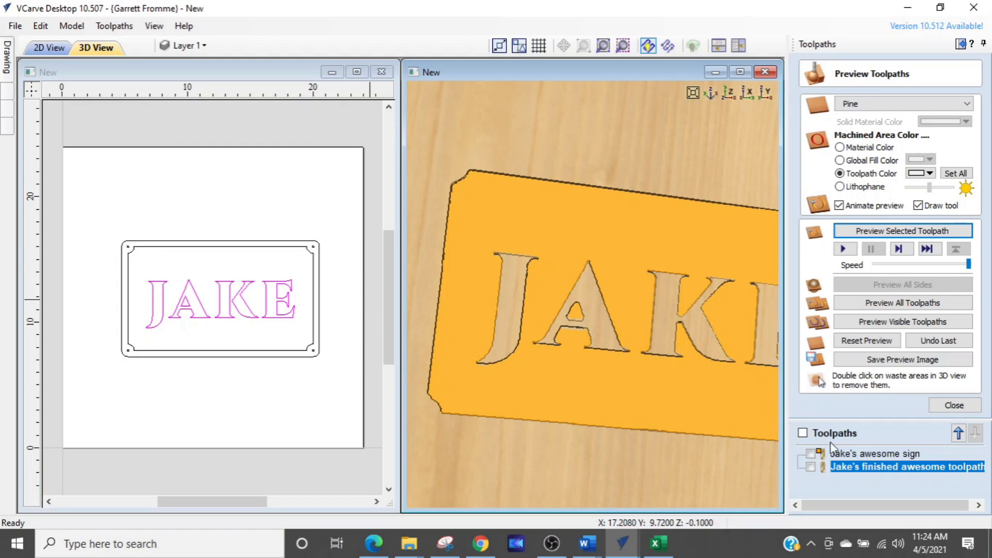
{"action": "key", "text": "ctrl"}
{"action": "key", "text": "ctrl"}
{"action": "double_click", "coordinate": [820, 453]}
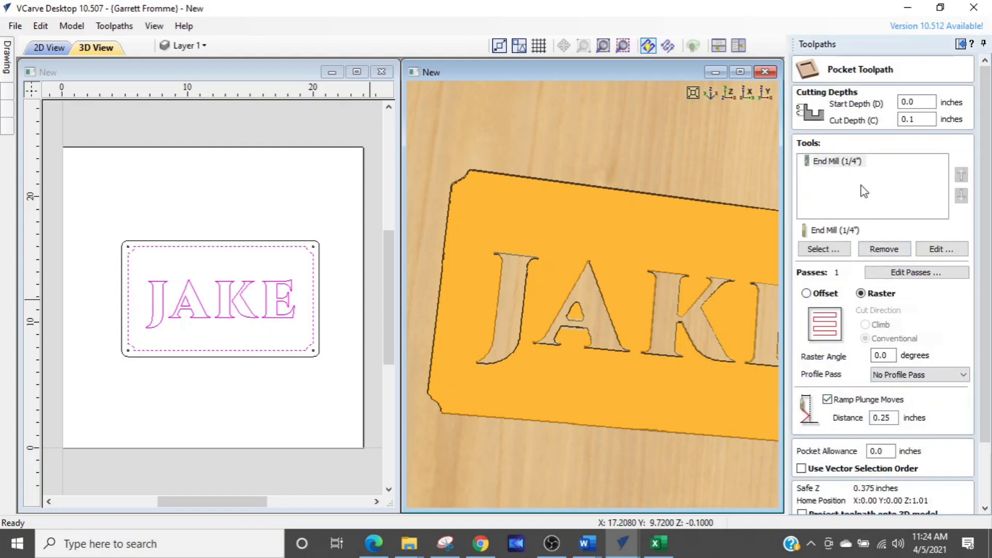
{"action": "key", "text": "ctrl"}
{"action": "key", "text": "ctrl"}
{"action": "key", "text": "ctrl"}
{"action": "key", "text": "ctrl"}
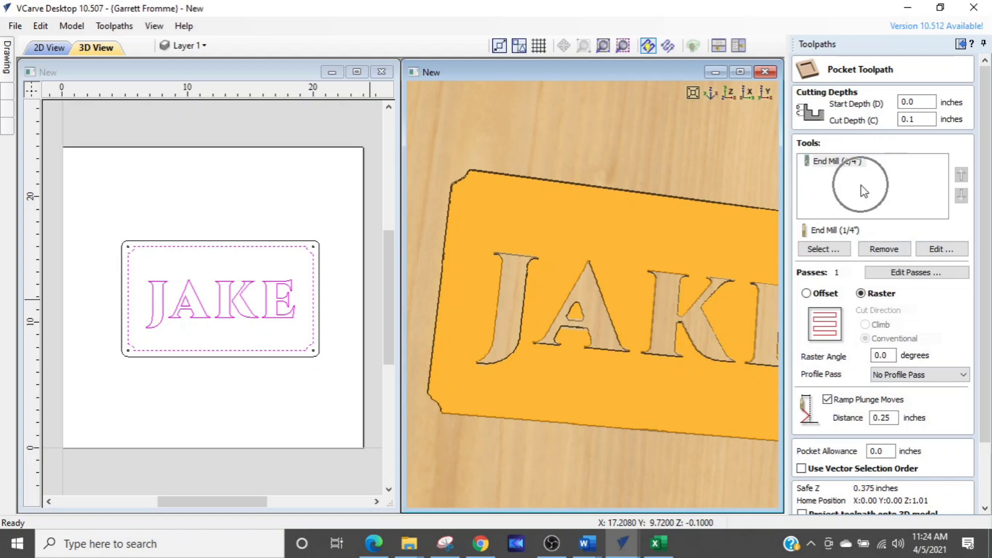
{"action": "left_click", "coordinate": [862, 191]}
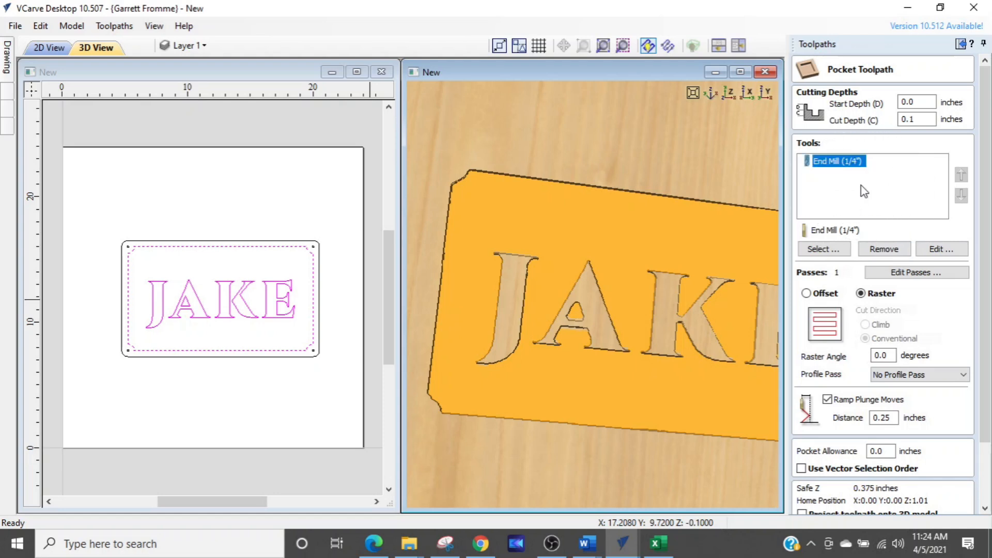
{"action": "key", "text": "ctrl"}
{"action": "key", "text": "ctrl"}
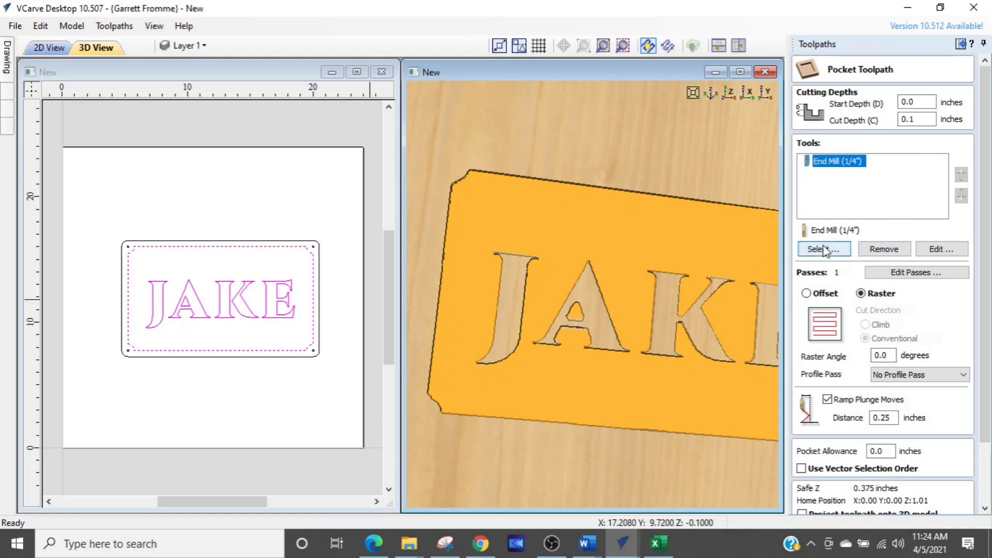
{"action": "left_click", "coordinate": [826, 250]}
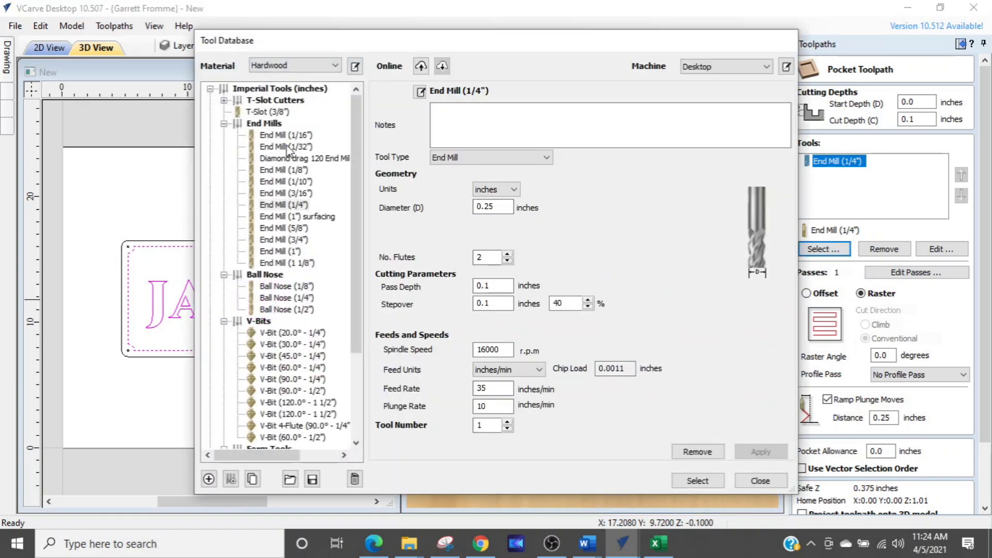
{"action": "double_click", "coordinate": [283, 171]}
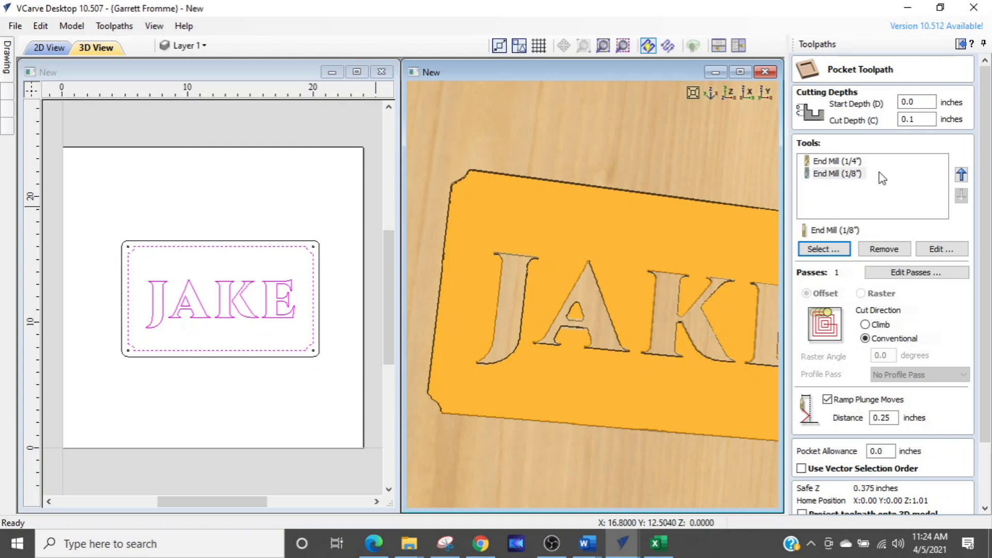
Compare the pocket's 1/4 and 1/8 inch end mill settings, and leave the toolpath form without recalculating
{"action": "left_click", "coordinate": [829, 164]}
{"action": "left_click", "coordinate": [835, 175]}
{"action": "left_click", "coordinate": [835, 175]}
{"action": "scroll", "coordinate": [991, 238], "scroll_direction": "down", "scroll_amount": 3}
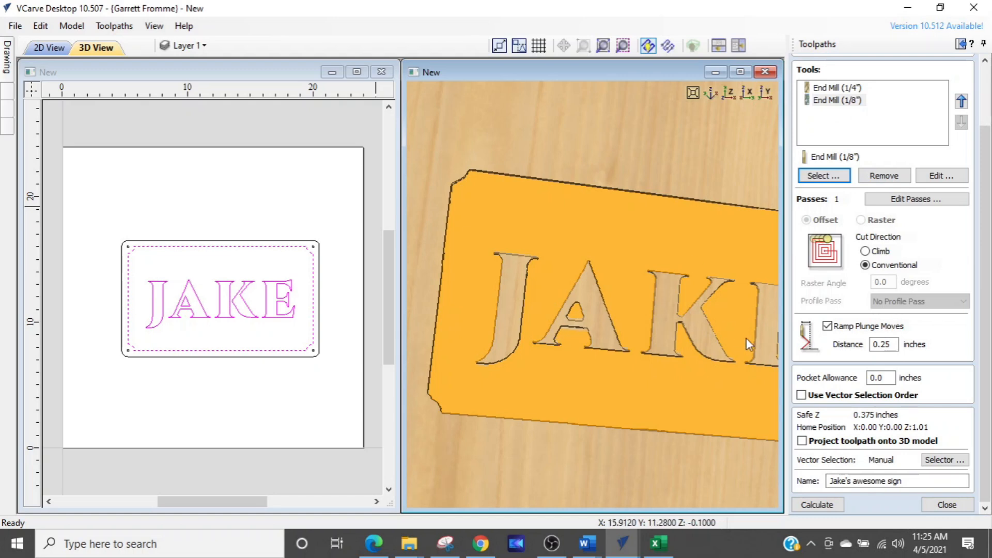
{"action": "left_click", "coordinate": [940, 503]}
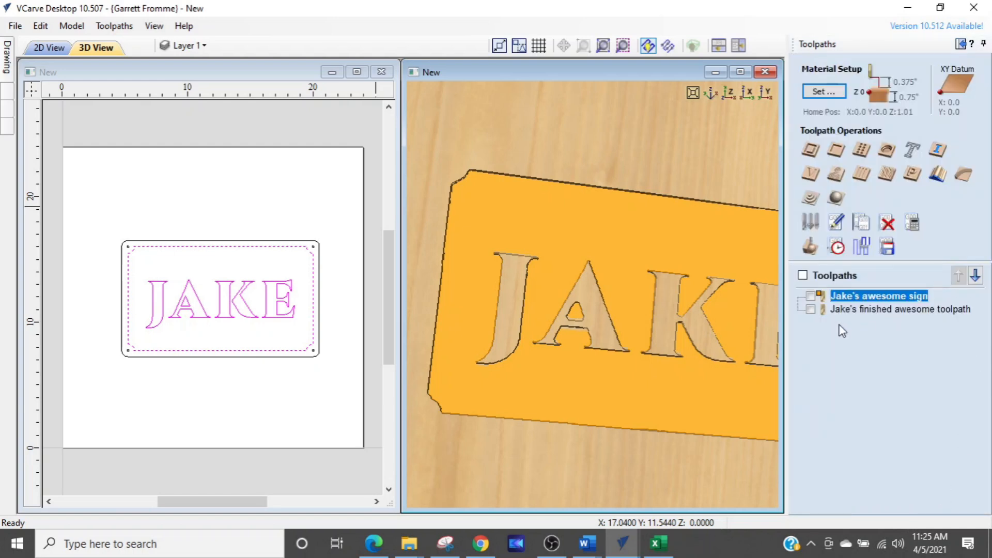
Reopen the letter profile toolpath, replace its tool with the 1/8 inch end mill, and recalculate it
{"action": "mouse_move", "coordinate": [837, 318]}
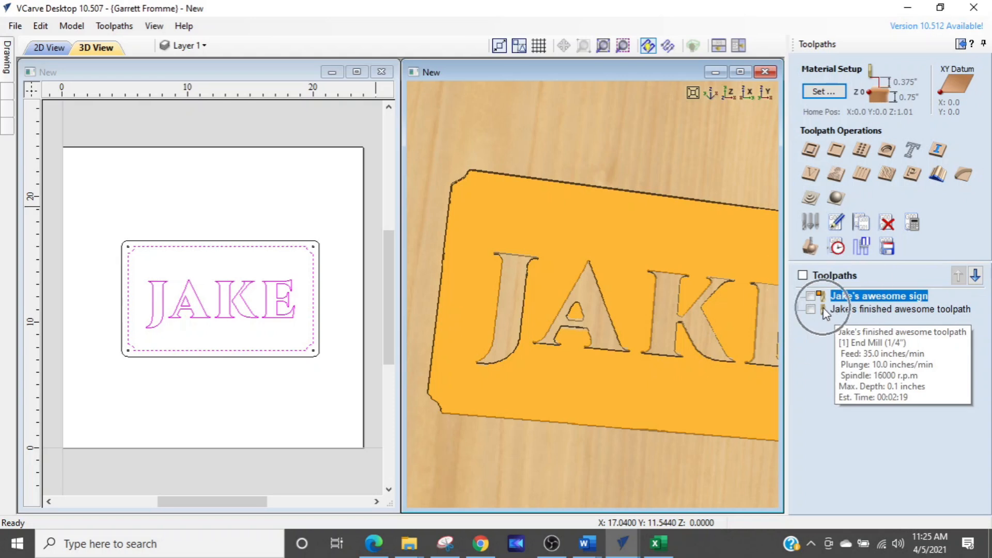
{"action": "double_click", "coordinate": [824, 310]}
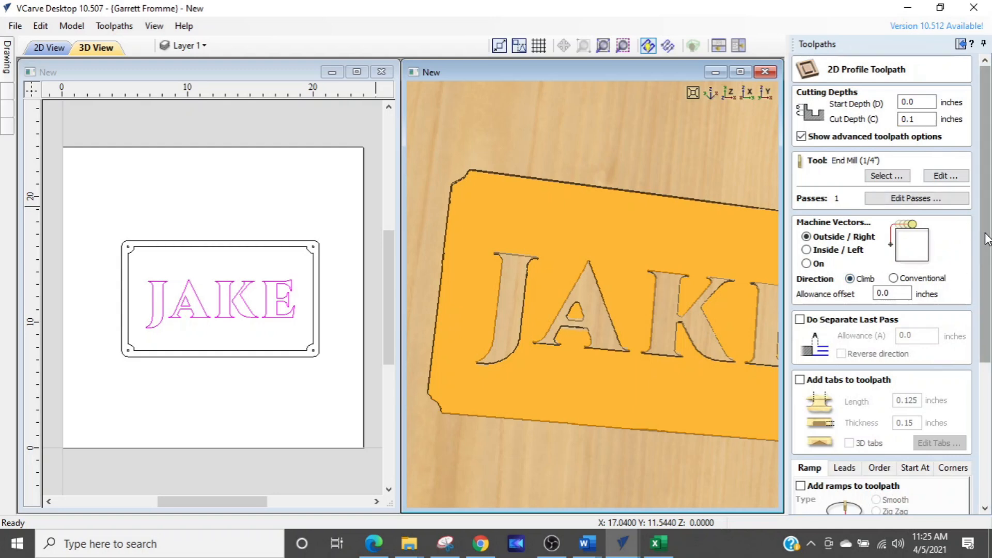
{"action": "left_click_drag", "start_coordinate": [985, 233], "coordinate": [985, 210]}
{"action": "left_click", "coordinate": [887, 176]}
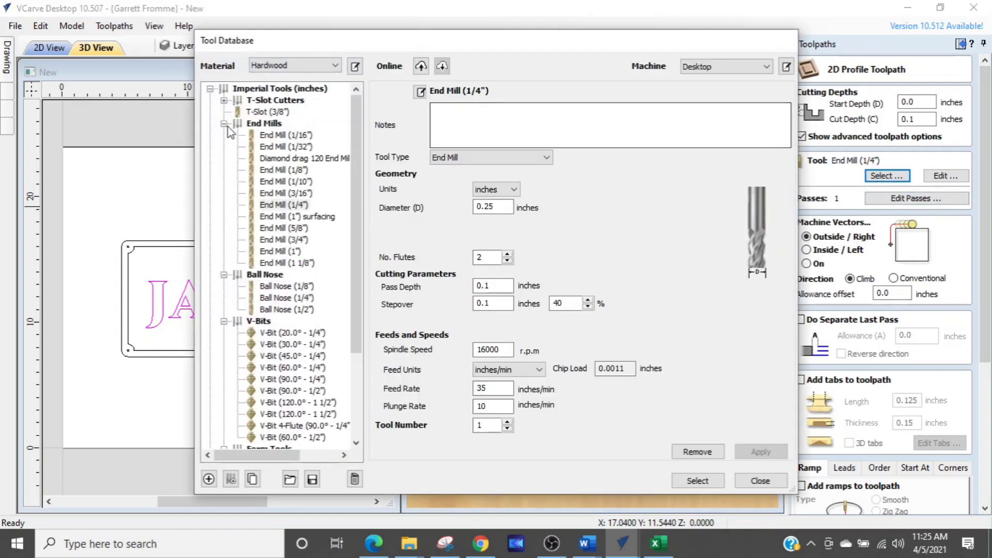
{"action": "left_click", "coordinate": [279, 170]}
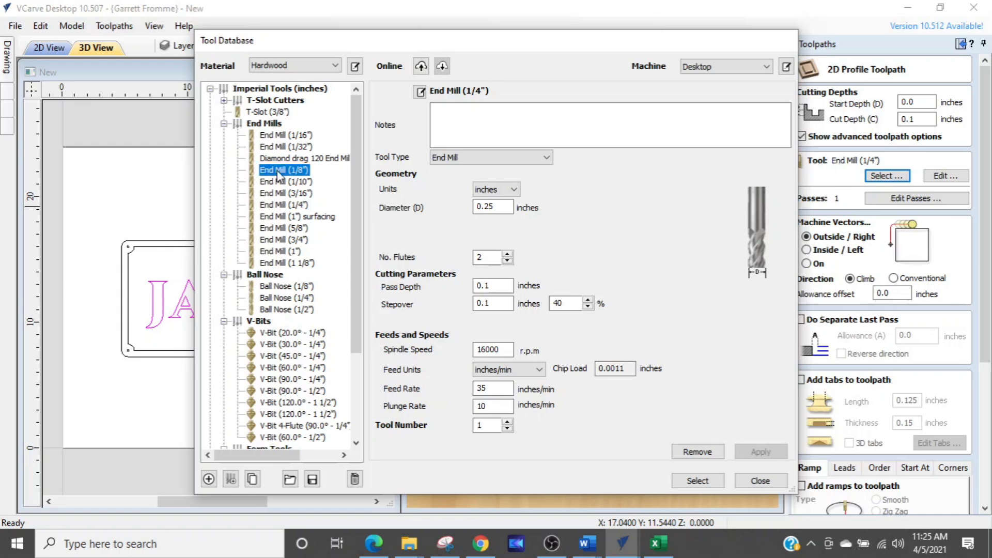
{"action": "left_click", "coordinate": [682, 480]}
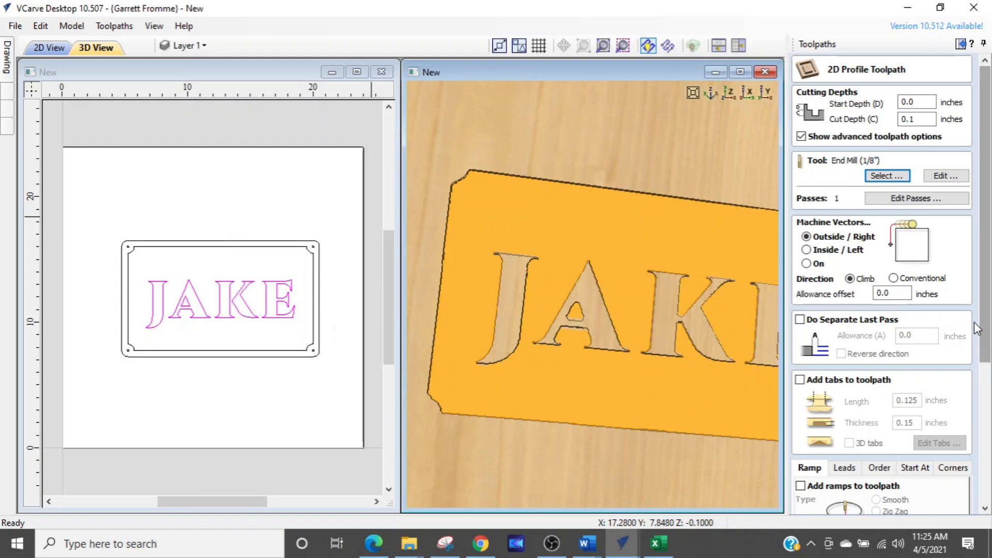
{"action": "left_click_drag", "start_coordinate": [980, 331], "coordinate": [981, 458]}
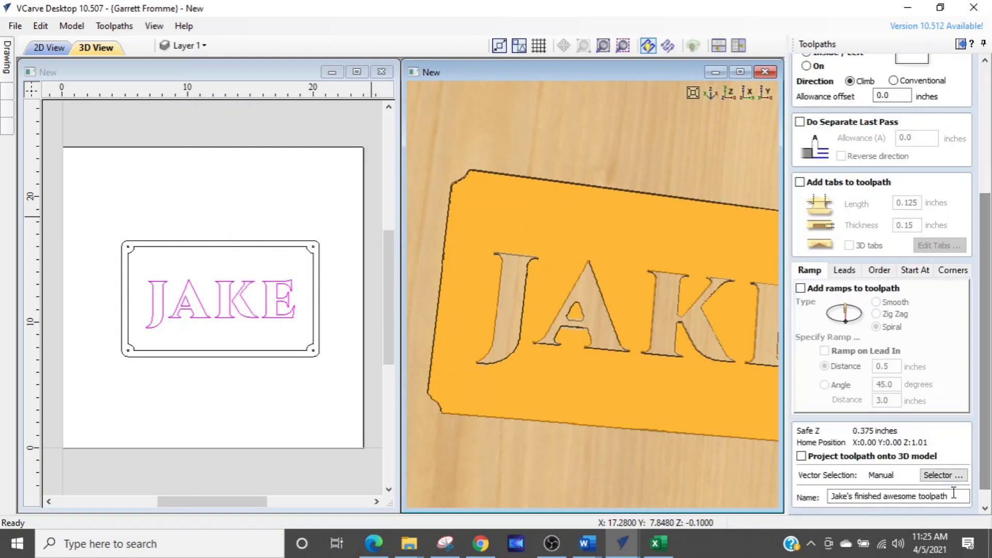
{"action": "scroll", "coordinate": [957, 497], "scroll_direction": "down", "scroll_amount": 1}
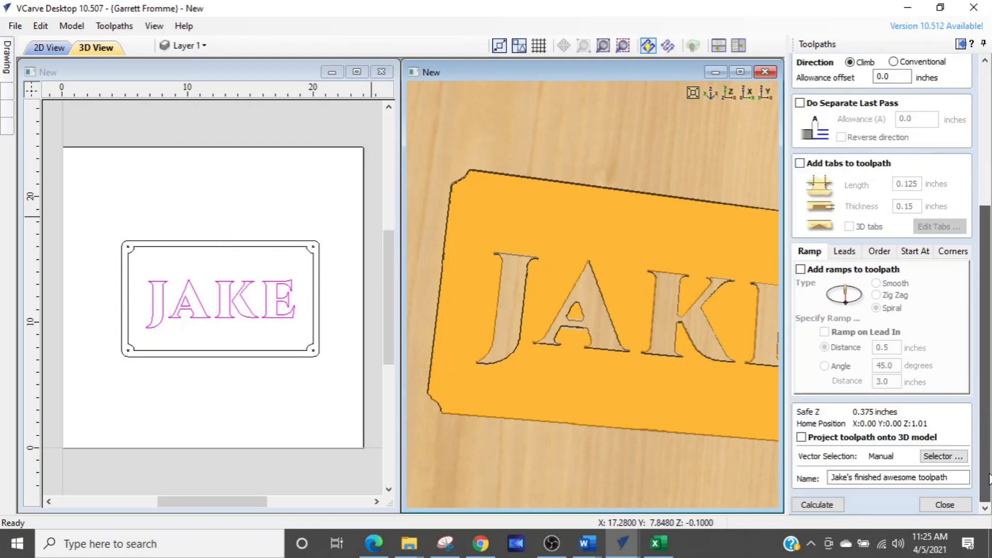
{"action": "left_click", "coordinate": [832, 509]}
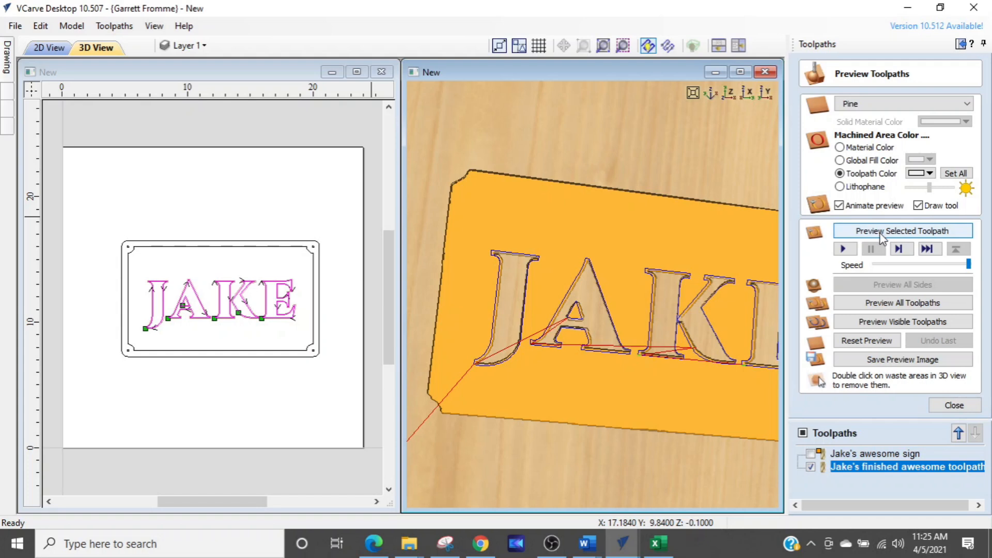
Reset the material preview, simulate all toolpaths again, and maximize the 3D view on the letters
{"action": "left_click", "coordinate": [850, 342]}
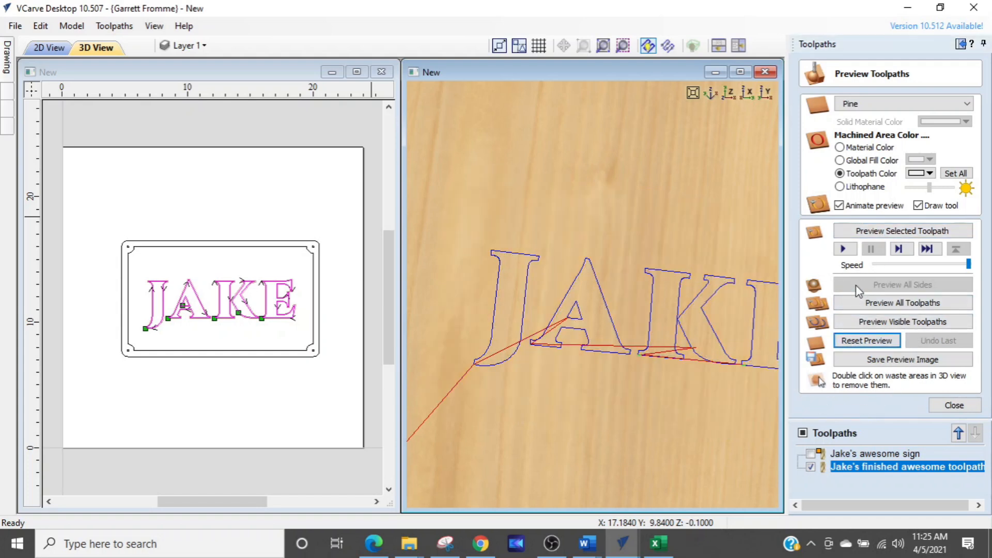
{"action": "left_click", "coordinate": [867, 304]}
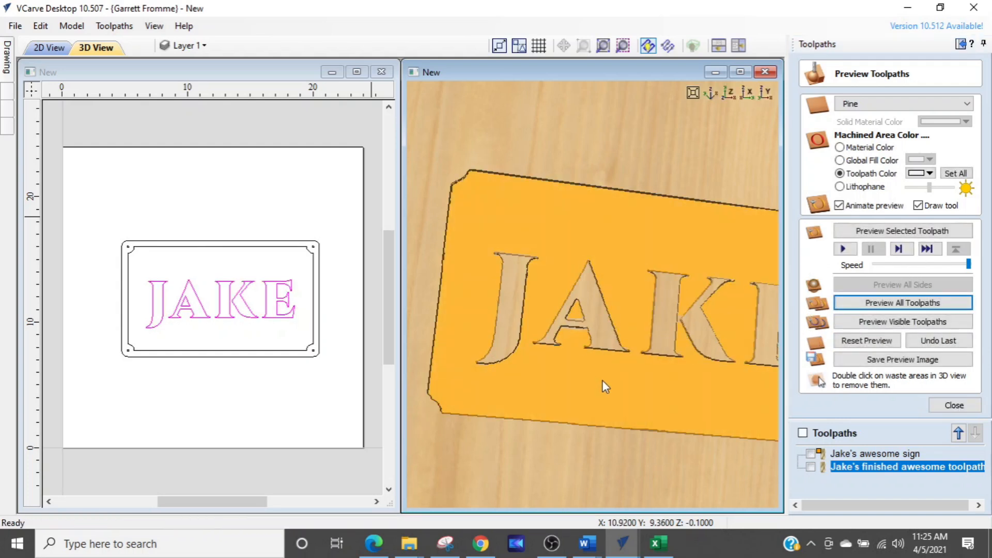
{"action": "scroll", "coordinate": [513, 275], "scroll_direction": "up", "scroll_amount": 3}
{"action": "left_click_drag", "start_coordinate": [547, 277], "coordinate": [605, 333]}
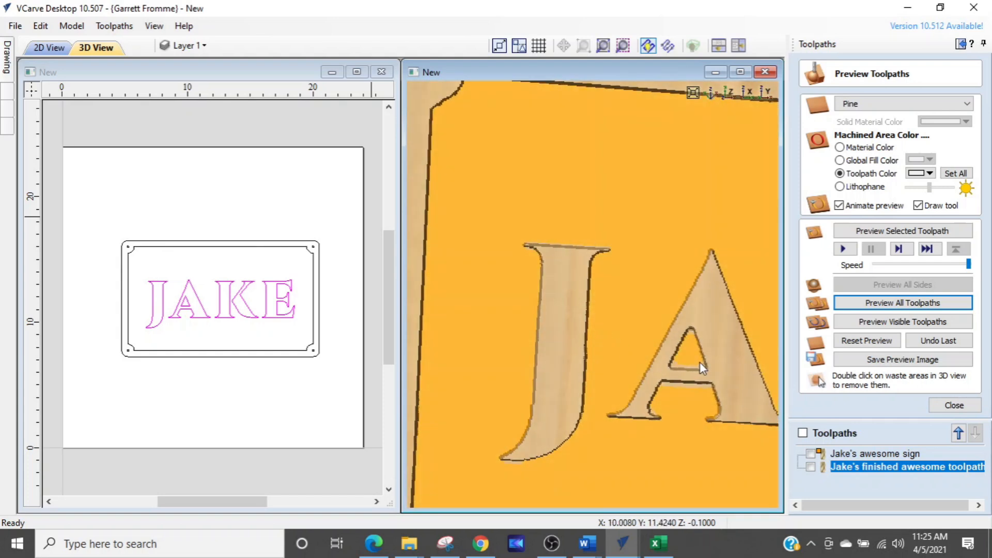
{"action": "left_click_drag", "start_coordinate": [669, 359], "coordinate": [618, 325]}
{"action": "left_click", "coordinate": [740, 72]}
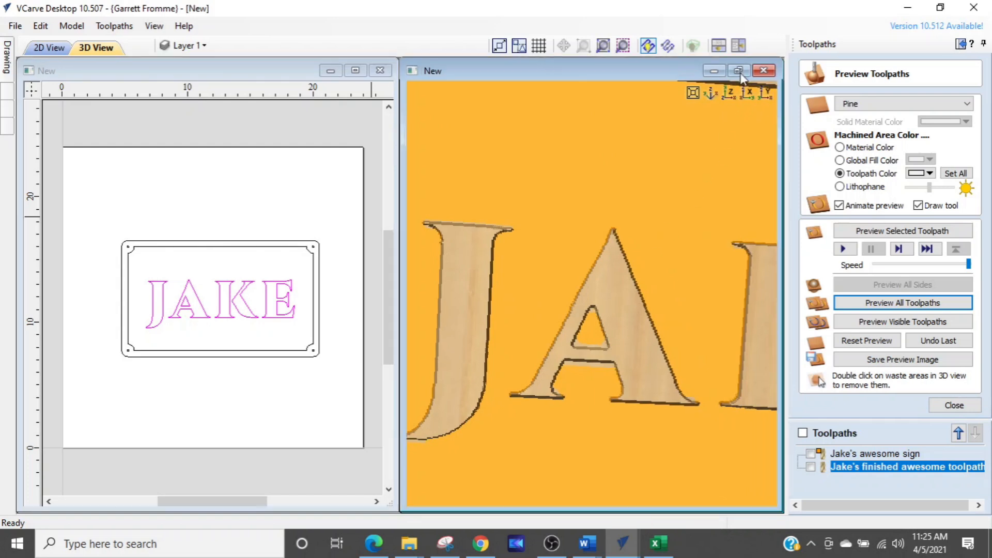
Examine the edges, serifs and inner corners of the carved letters in the 3D preview
{"action": "scroll", "coordinate": [405, 275], "scroll_direction": "up", "scroll_amount": 3}
{"action": "scroll", "coordinate": [410, 282], "scroll_direction": "up", "scroll_amount": 1}
{"action": "left_click_drag", "start_coordinate": [408, 282], "coordinate": [435, 270]}
{"action": "scroll", "coordinate": [428, 239], "scroll_direction": "up", "scroll_amount": 3}
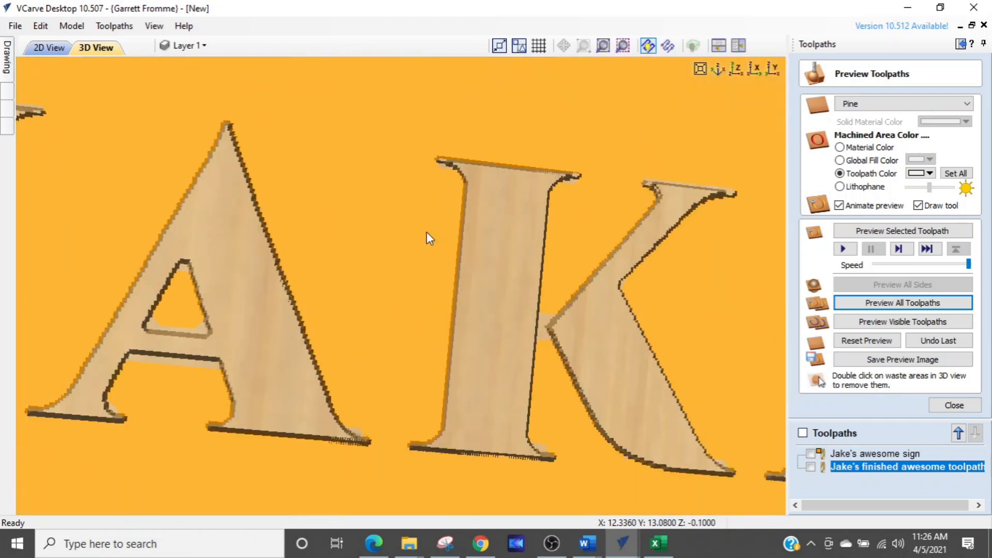
{"action": "mouse_move", "coordinate": [425, 269]}
{"action": "left_mouse_down"}
{"action": "mouse_move", "coordinate": [421, 359]}
{"action": "mouse_move", "coordinate": [417, 279]}
{"action": "left_mouse_up"}
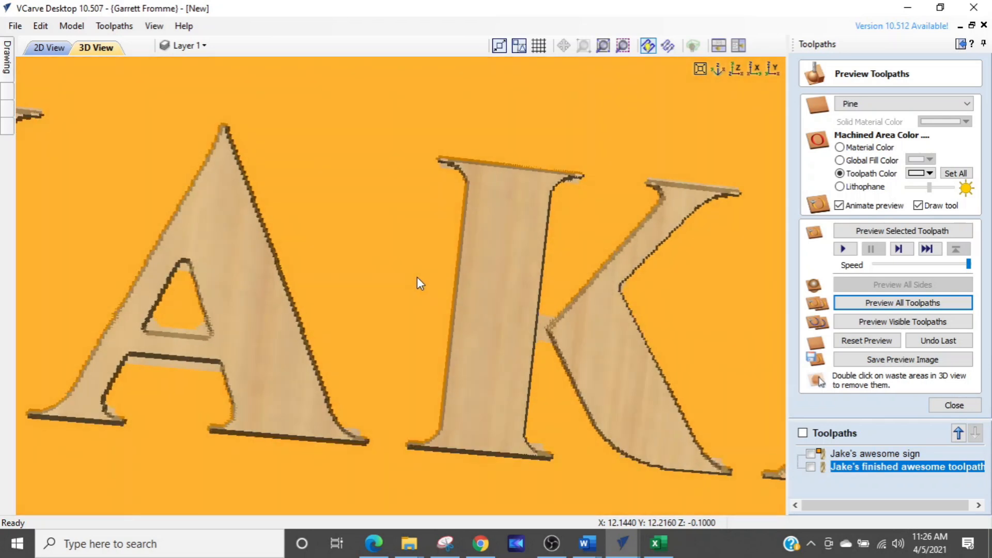
{"action": "key", "text": "ctrl"}
{"action": "key", "text": "ctrl"}
{"action": "key", "text": "ctrl"}
{"action": "key", "text": "ctrl"}
{"action": "key", "text": "ctrl"}
{"action": "scroll", "coordinate": [541, 318], "scroll_direction": "down", "scroll_amount": 3}
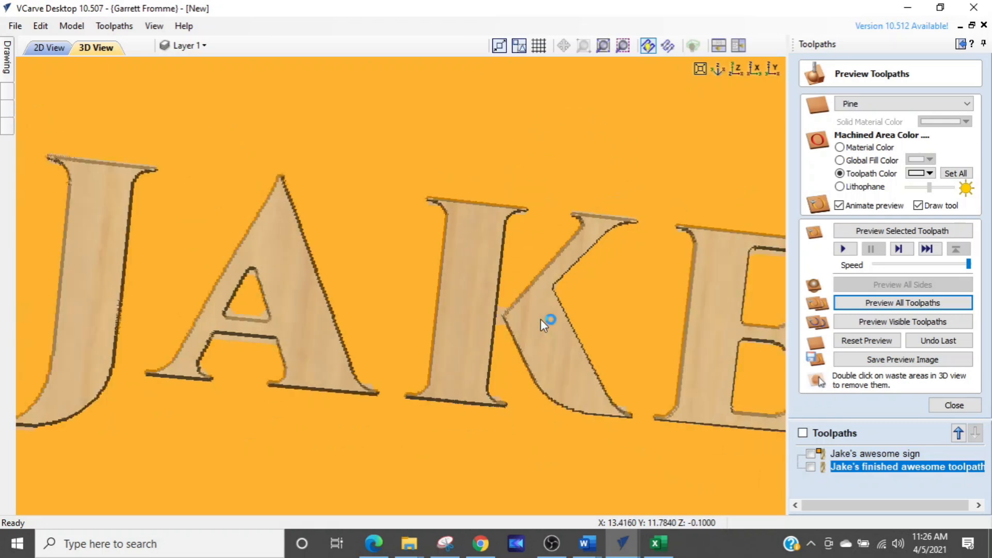
{"action": "scroll", "coordinate": [284, 324], "scroll_direction": "up", "scroll_amount": 3}
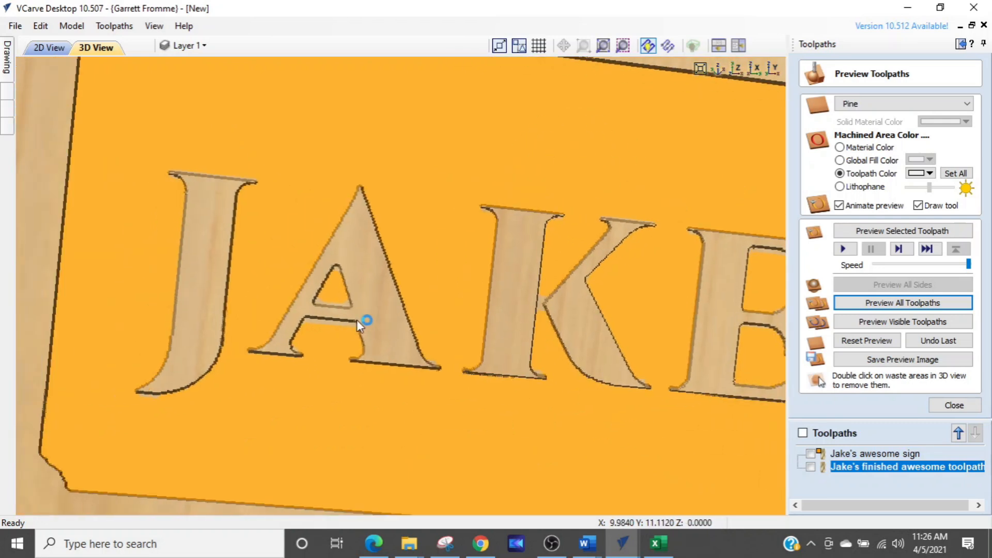
{"action": "left_click_drag", "start_coordinate": [238, 257], "coordinate": [253, 281]}
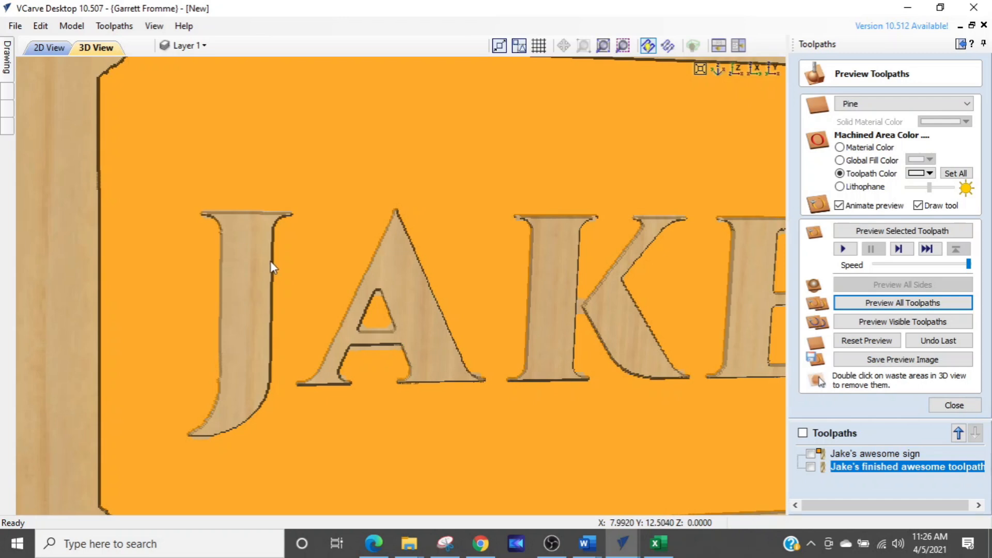
{"action": "scroll", "coordinate": [272, 262], "scroll_direction": "up", "scroll_amount": 3}
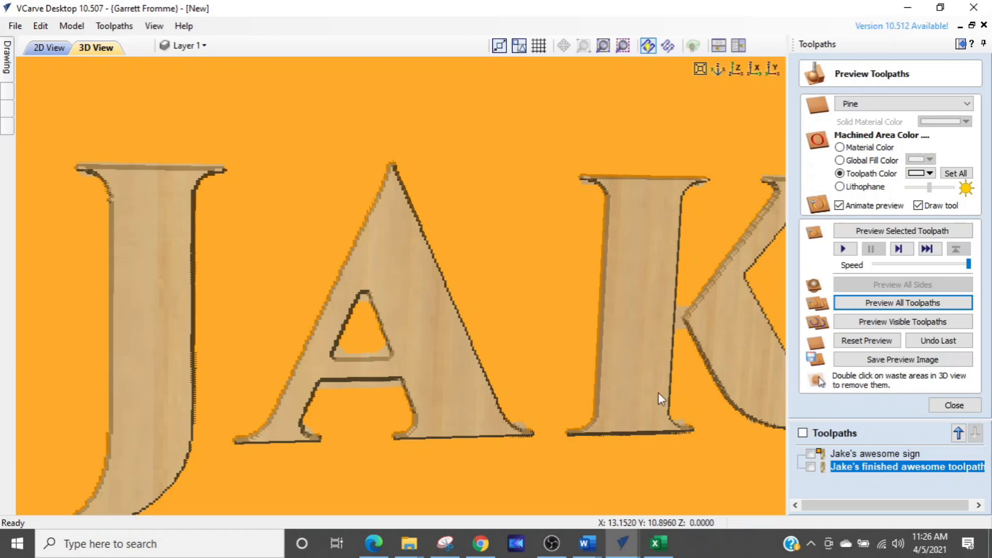
Move the letter profile toolpath above the pocket toolpath and set its 1/8 inch end mill's pass depth to 0.025 inches
{"action": "mouse_move", "coordinate": [860, 473]}
{"action": "left_click", "coordinate": [954, 433]}
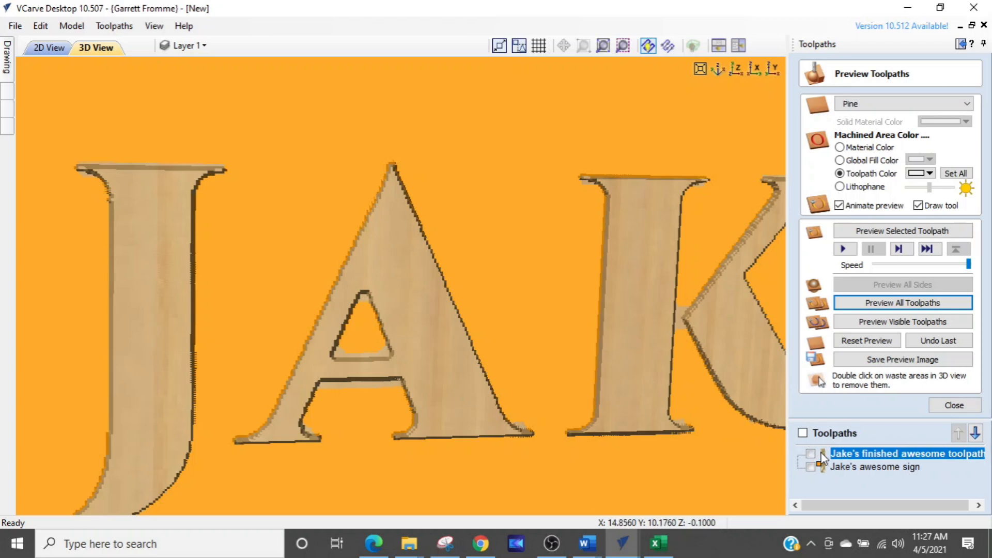
{"action": "mouse_move", "coordinate": [824, 458]}
{"action": "double_click", "coordinate": [826, 453]}
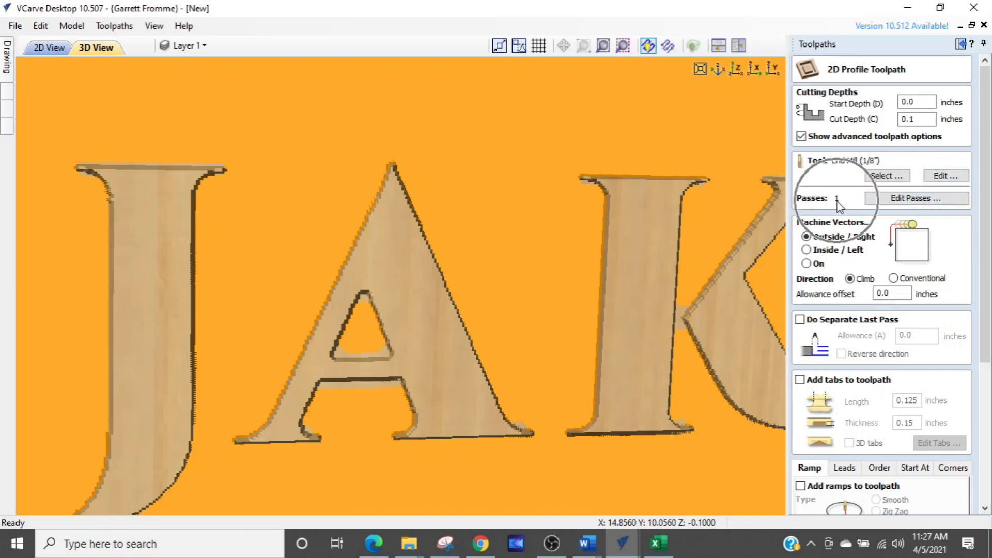
{"action": "left_click", "coordinate": [942, 177]}
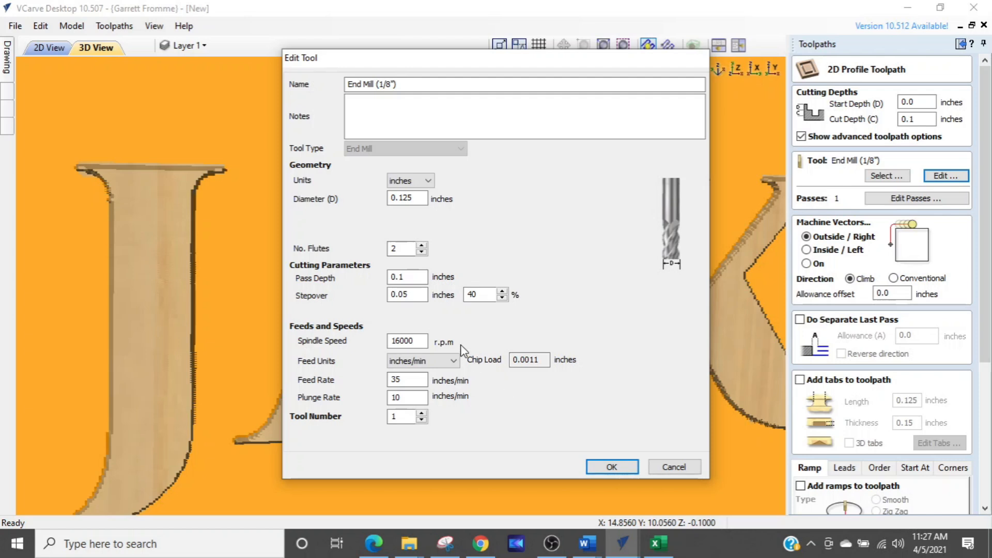
{"action": "key", "text": "ctrl"}
{"action": "key", "text": "ctrl"}
{"action": "key", "text": "ctrl"}
{"action": "left_click_drag", "start_coordinate": [413, 278], "coordinate": [360, 275]}
{"action": "type", "text": ".025"}
{"action": "left_click", "coordinate": [599, 467]}
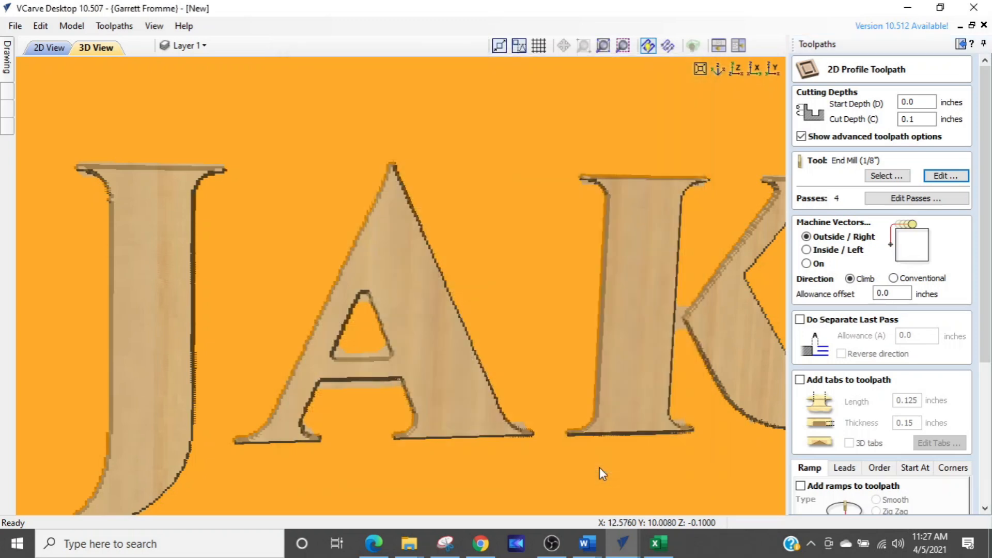
Set the letter profile toolpath to cut in 10 passes of 0.01 inches each
{"action": "key", "text": "ctrl"}
{"action": "key", "text": "ctrl"}
{"action": "key", "text": "ctrl"}
{"action": "left_click", "coordinate": [890, 200]}
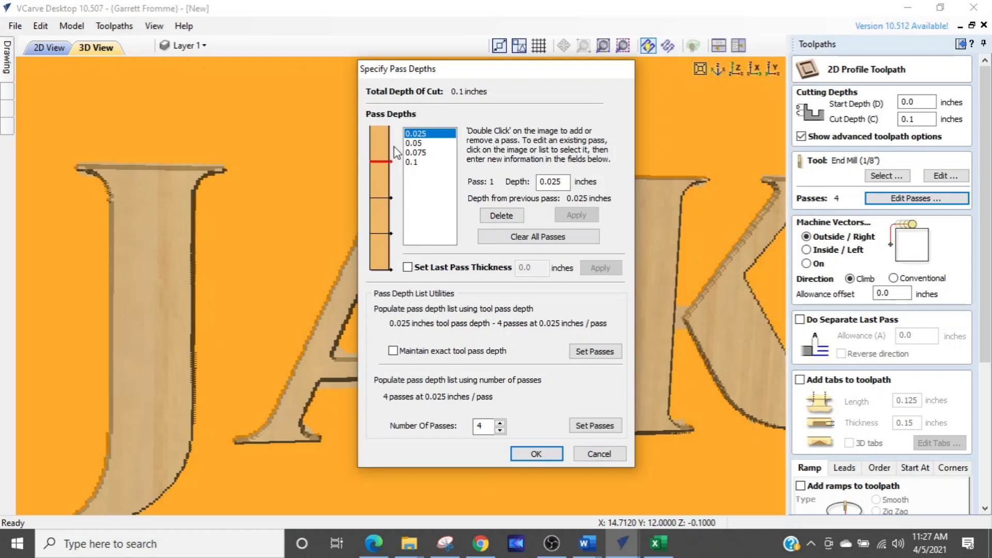
{"action": "left_click", "coordinate": [489, 434]}
{"action": "left_click_drag", "start_coordinate": [500, 429], "coordinate": [500, 429]}
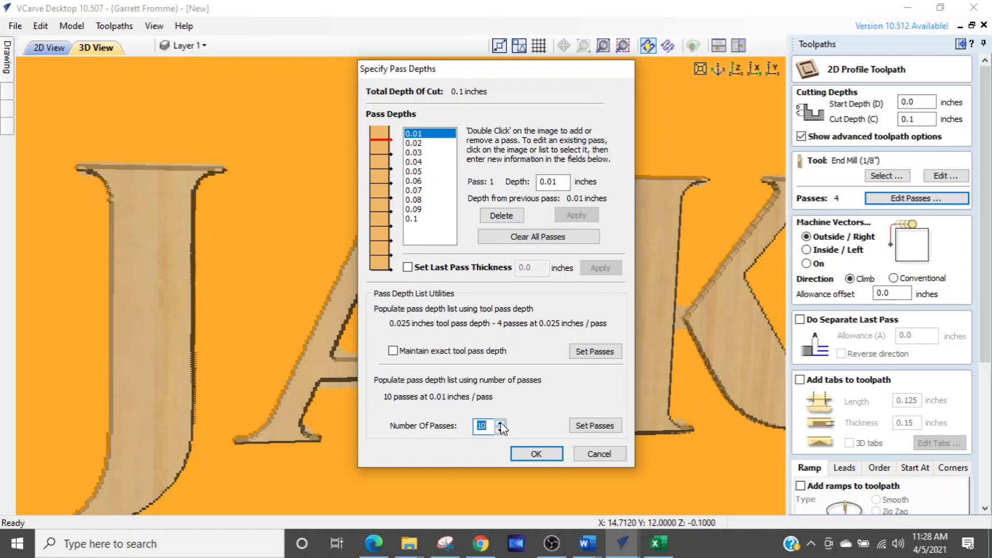
{"action": "left_click", "coordinate": [536, 455]}
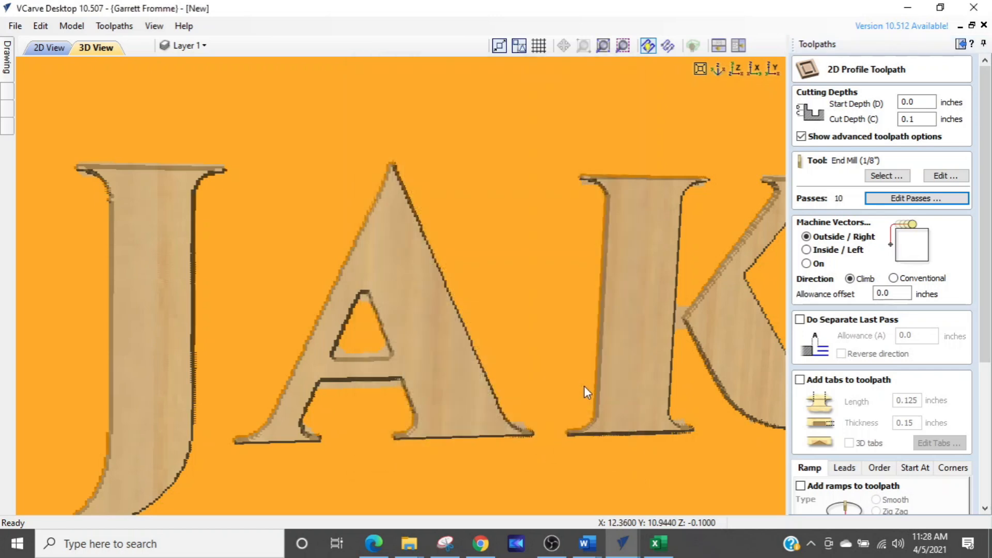
Recalculate the letter profile toolpath, preview all toolpaths, inspect the sign in 3D, and leave the preview
{"action": "left_click_drag", "start_coordinate": [482, 347], "coordinate": [451, 323]}
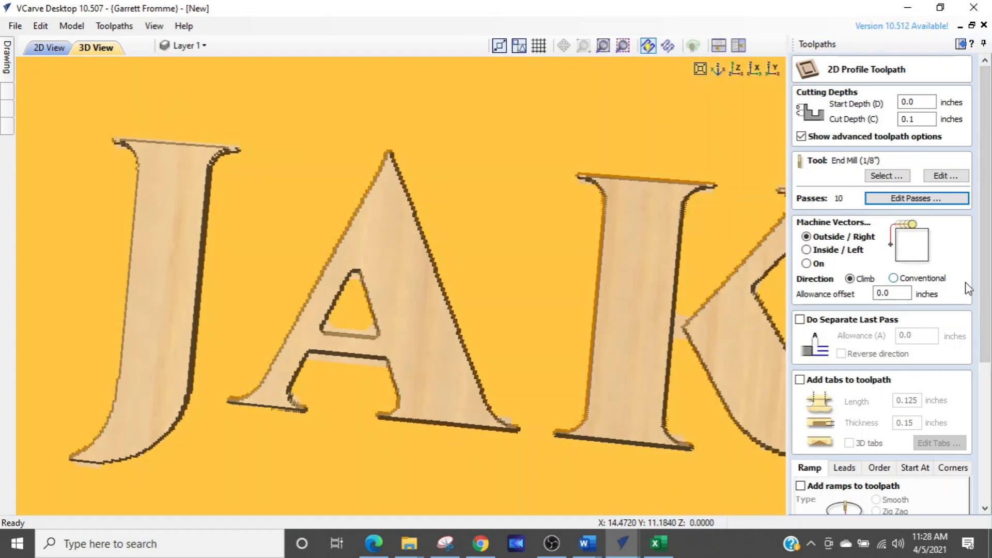
{"action": "scroll", "coordinate": [987, 285], "scroll_direction": "down", "scroll_amount": 5}
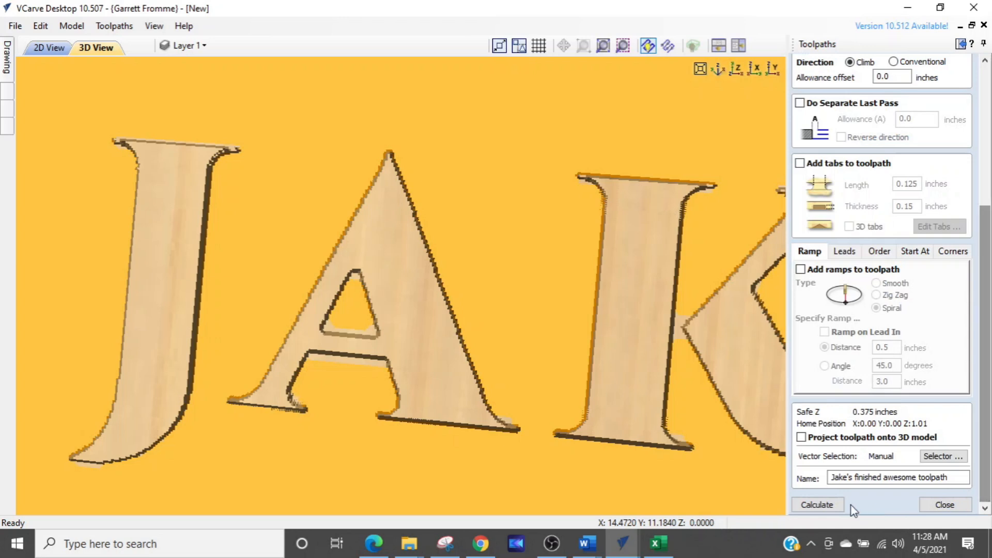
{"action": "left_click", "coordinate": [830, 505]}
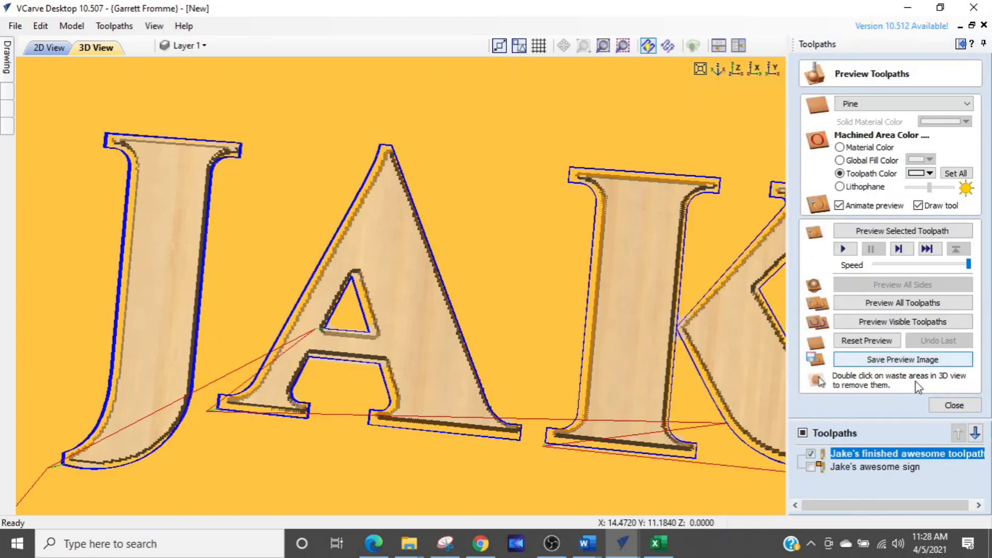
{"action": "left_click", "coordinate": [885, 303]}
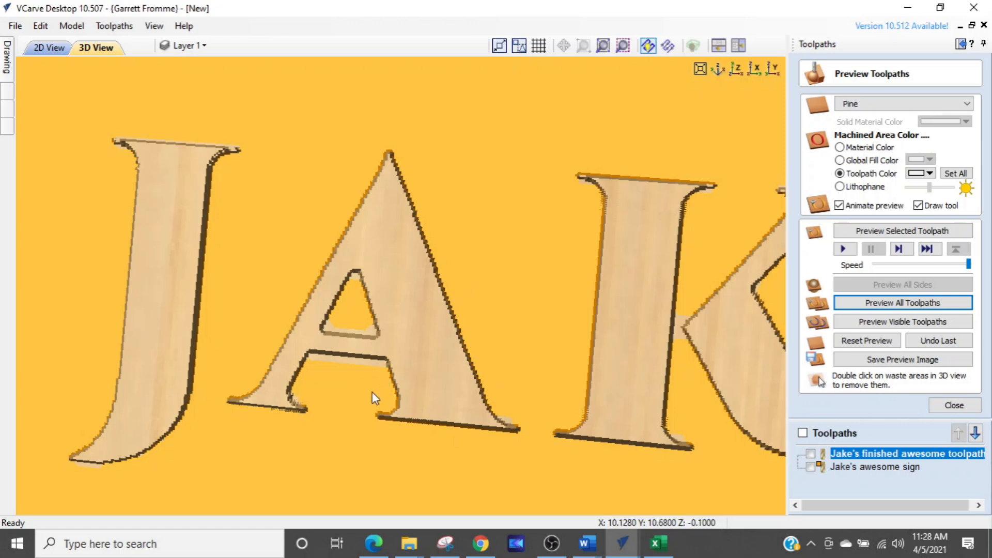
{"action": "scroll", "coordinate": [499, 399], "scroll_direction": "down", "scroll_amount": 5}
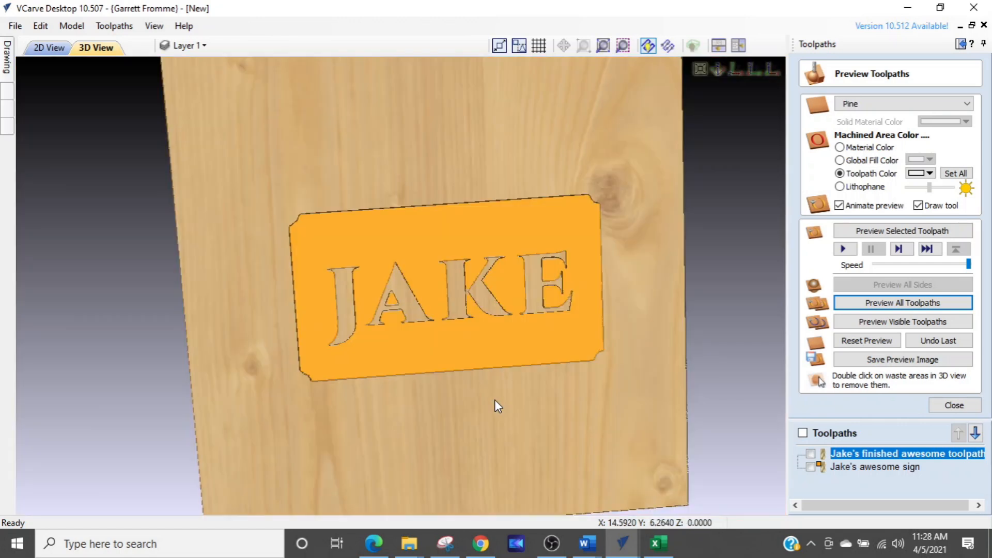
{"action": "left_click_drag", "start_coordinate": [430, 317], "coordinate": [419, 268]}
{"action": "scroll", "coordinate": [287, 219], "scroll_direction": "up", "scroll_amount": 5}
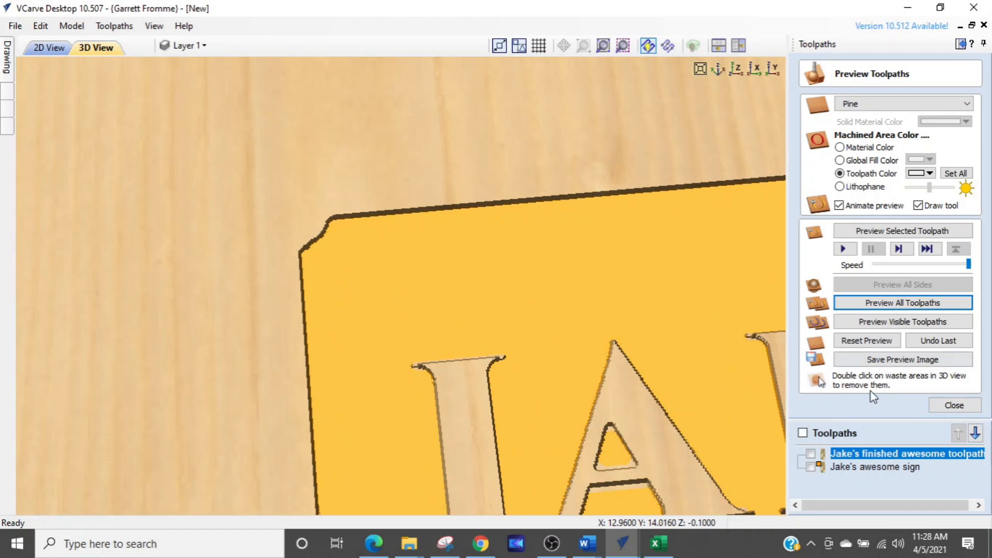
{"action": "left_click", "coordinate": [954, 405]}
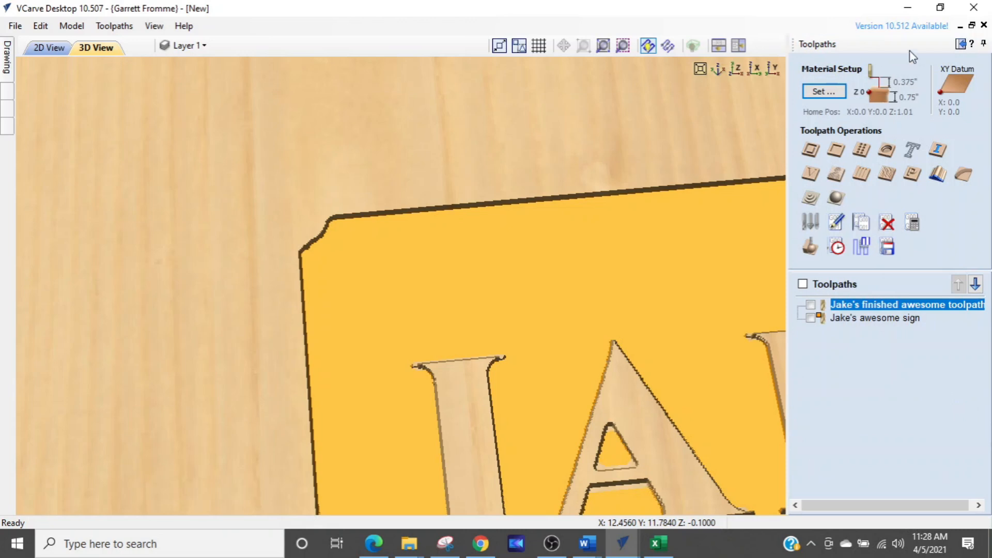
Set up a profile toolpath outside the sign's outer border with the 1/4 inch end mill and a 0.75 inch cut depth
{"action": "left_click", "coordinate": [738, 45]}
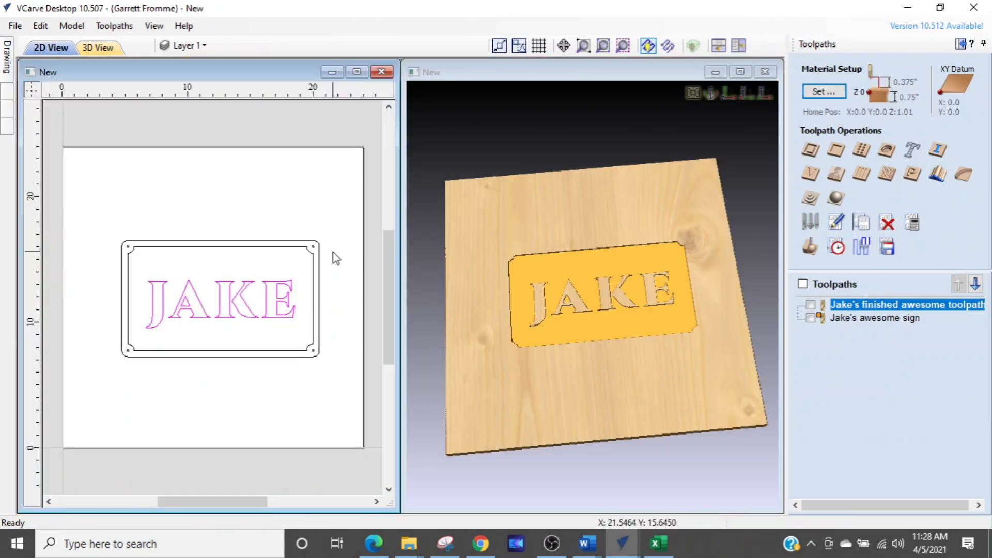
{"action": "left_click", "coordinate": [284, 242]}
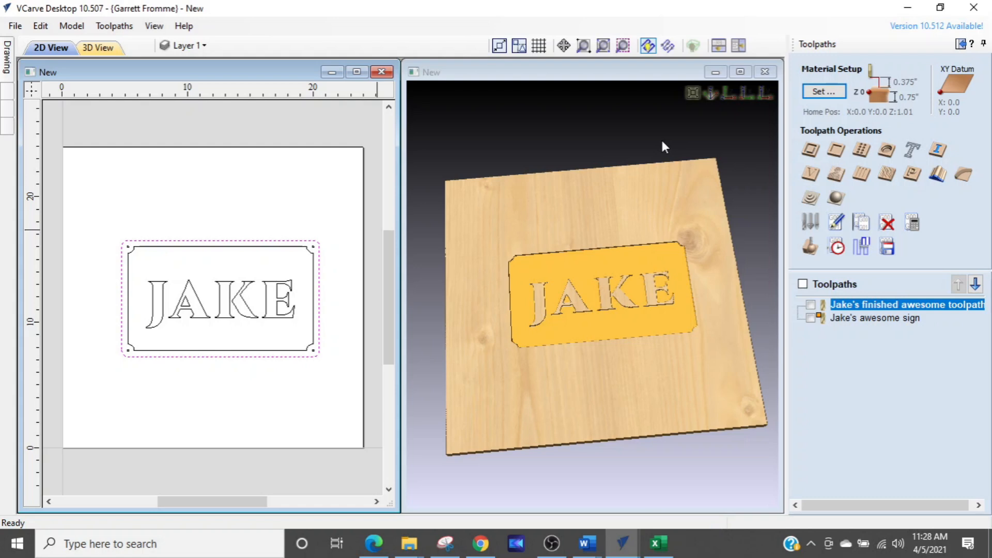
{"action": "left_click", "coordinate": [809, 151]}
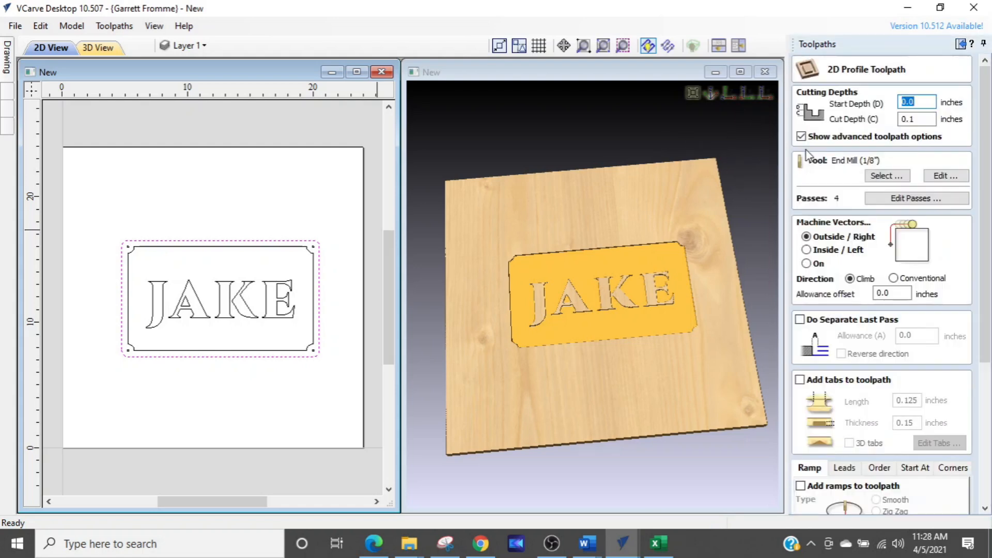
{"action": "left_click", "coordinate": [879, 182]}
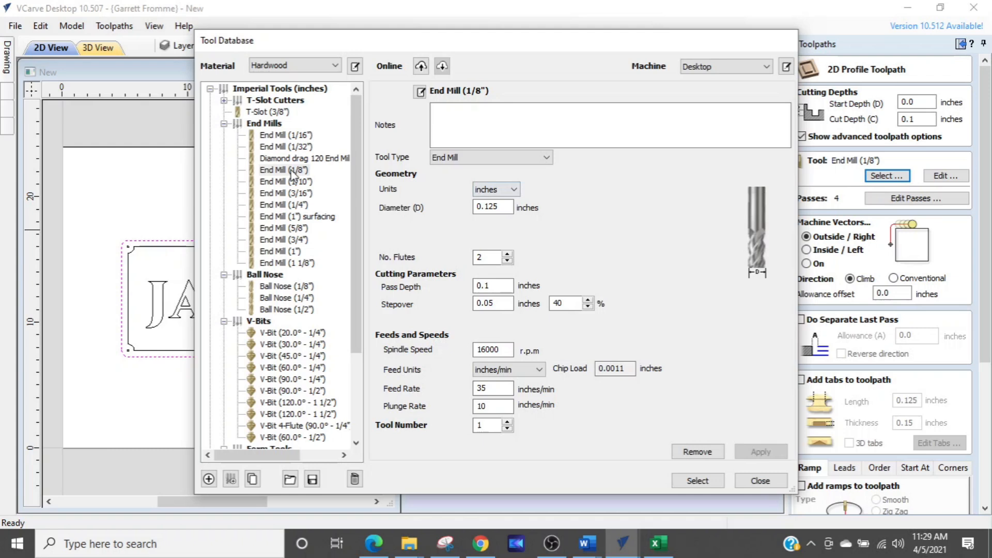
{"action": "double_click", "coordinate": [285, 204]}
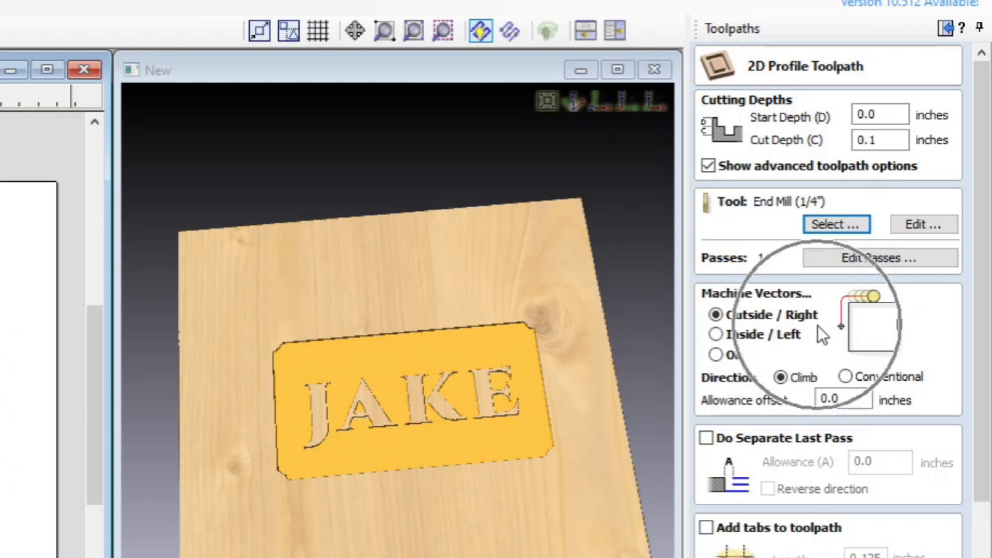
{"action": "left_click", "coordinate": [880, 140]}
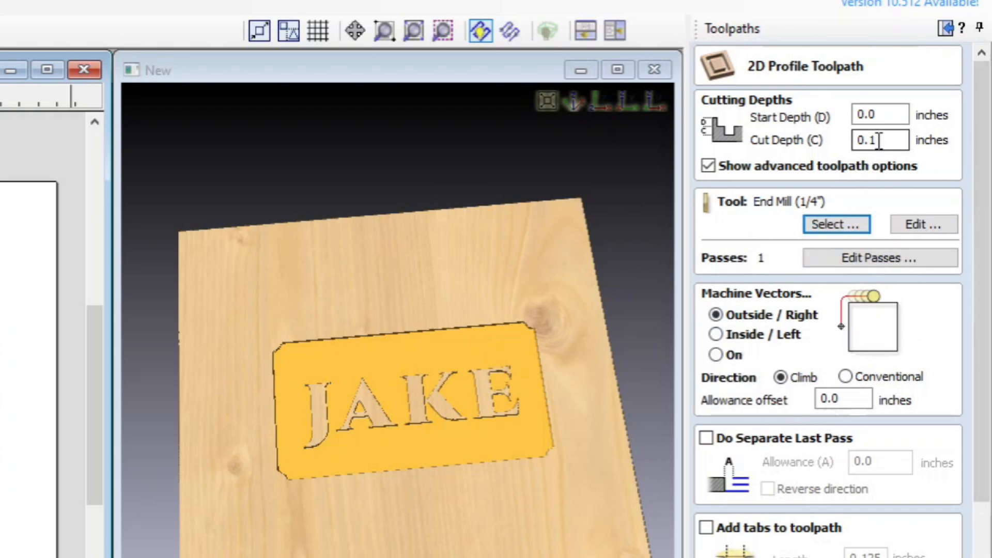
{"action": "left_click_drag", "start_coordinate": [877, 140], "coordinate": [745, 119]}
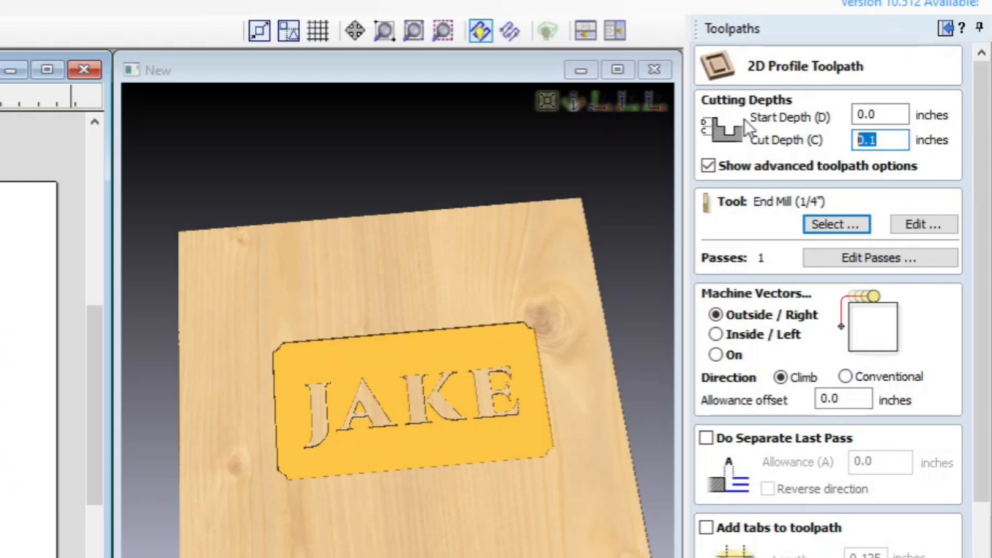
{"action": "type", "text": "0.75"}
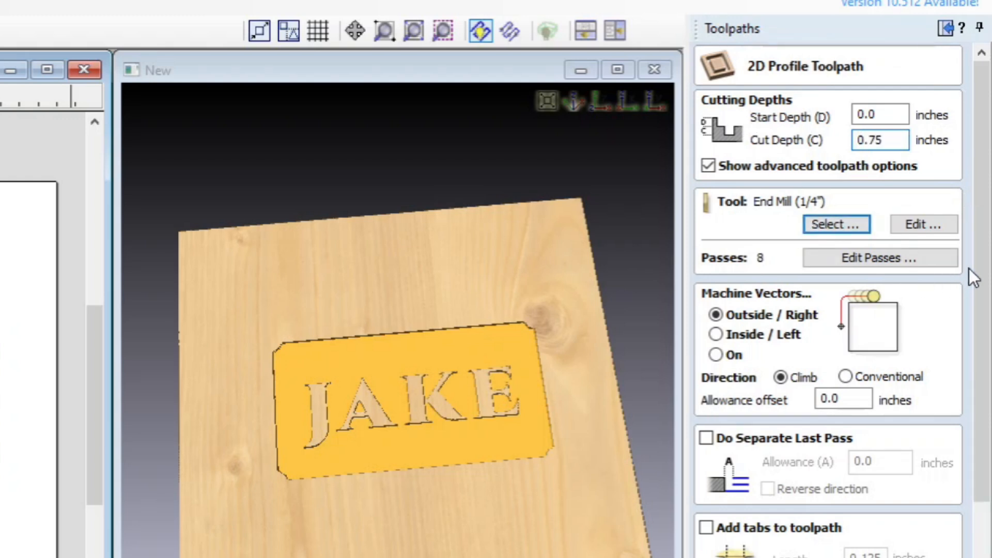
Name the border profile toolpath "cutout 1/4em" and calculate it
{"action": "scroll", "coordinate": [984, 277], "scroll_direction": "down", "scroll_amount": 5}
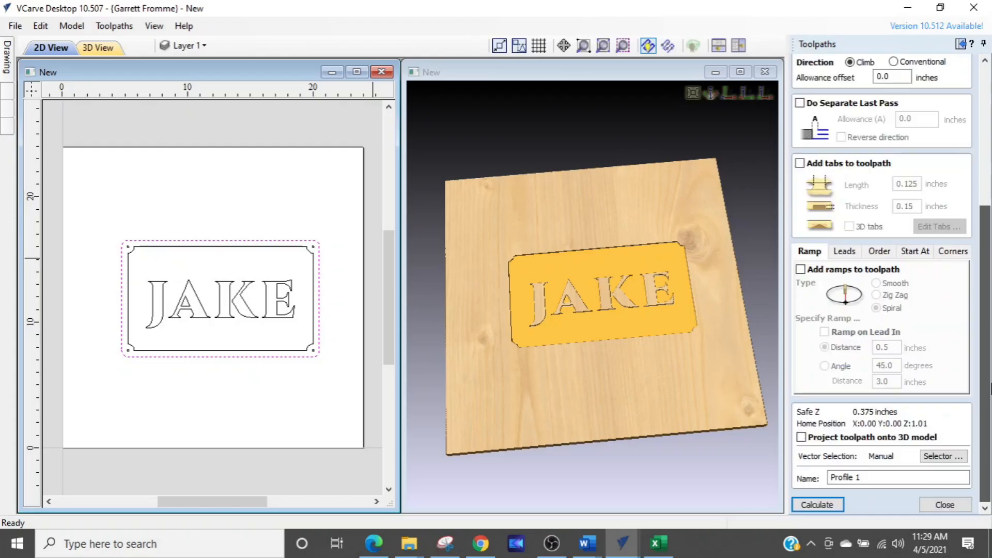
{"action": "left_click_drag", "start_coordinate": [866, 477], "coordinate": [789, 478]}
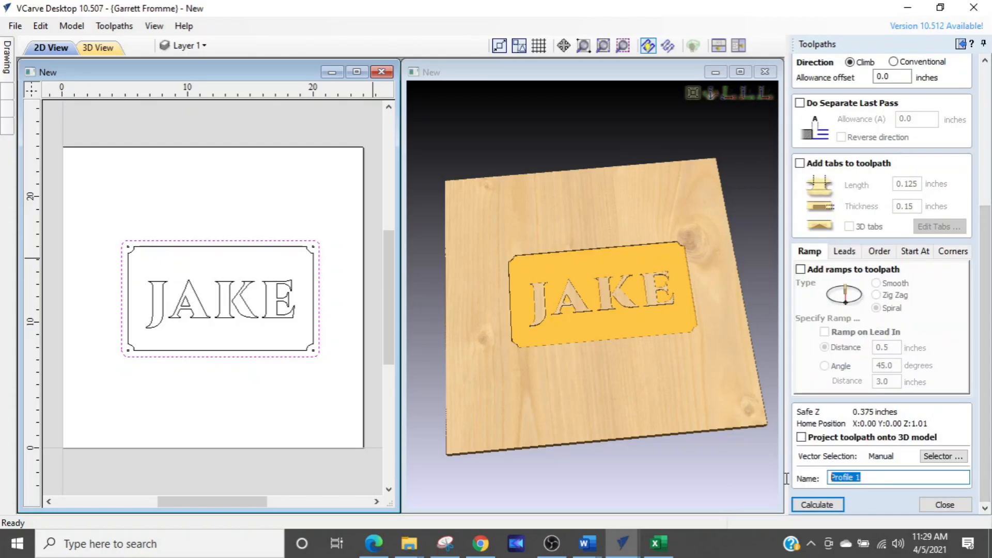
{"action": "type", "text": "cut"}
{"action": "type", "text": "out 1/4em"}
{"action": "left_click", "coordinate": [819, 504]}
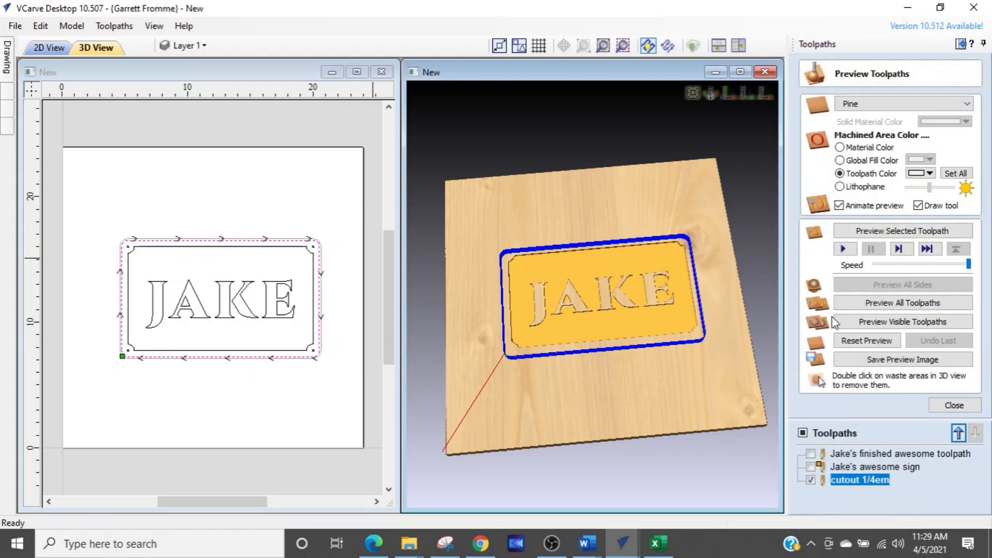
Preview the cutout toolpath with the surrounding waste removed, and clear the vector selection in the drawing
{"action": "left_click", "coordinate": [866, 232]}
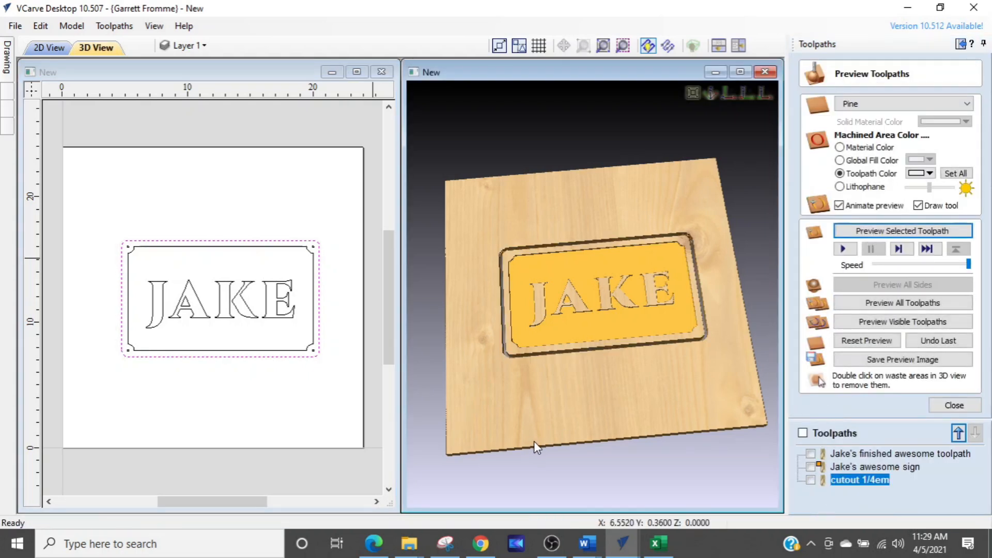
{"action": "scroll", "coordinate": [594, 326], "scroll_direction": "up", "scroll_amount": 2}
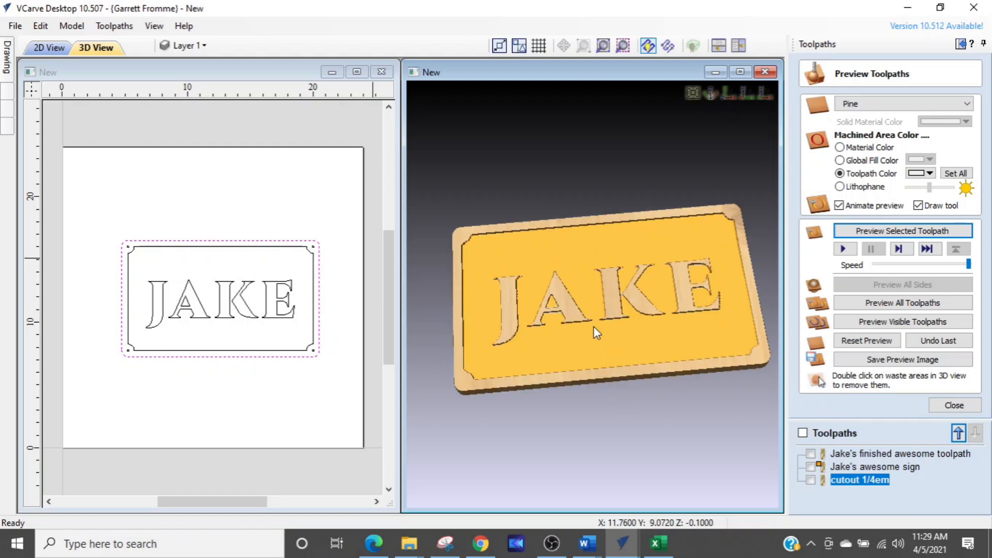
{"action": "left_click", "coordinate": [250, 311]}
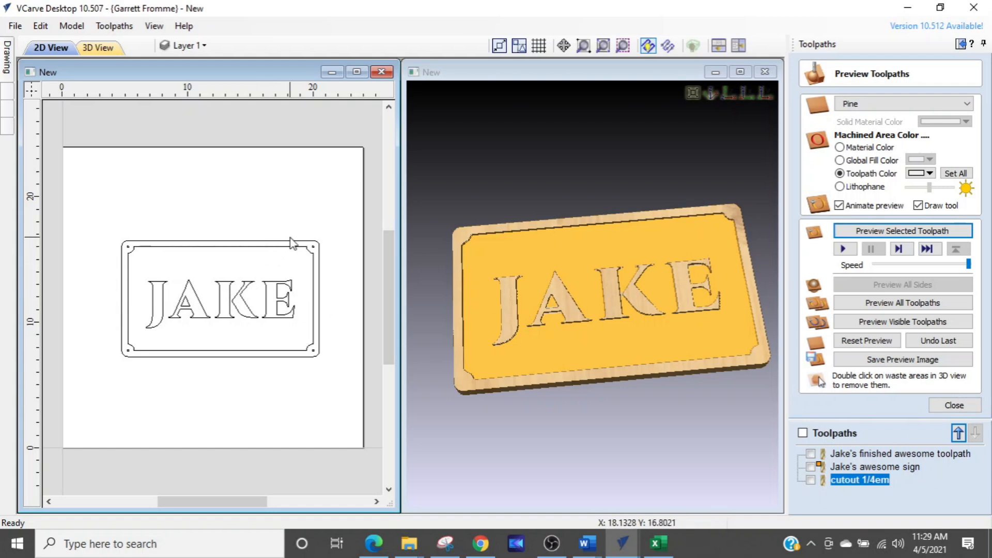
Examine the small hole circle in the upper-right corner of the sign's drawing
{"action": "scroll", "coordinate": [292, 243], "scroll_direction": "up", "scroll_amount": 2}
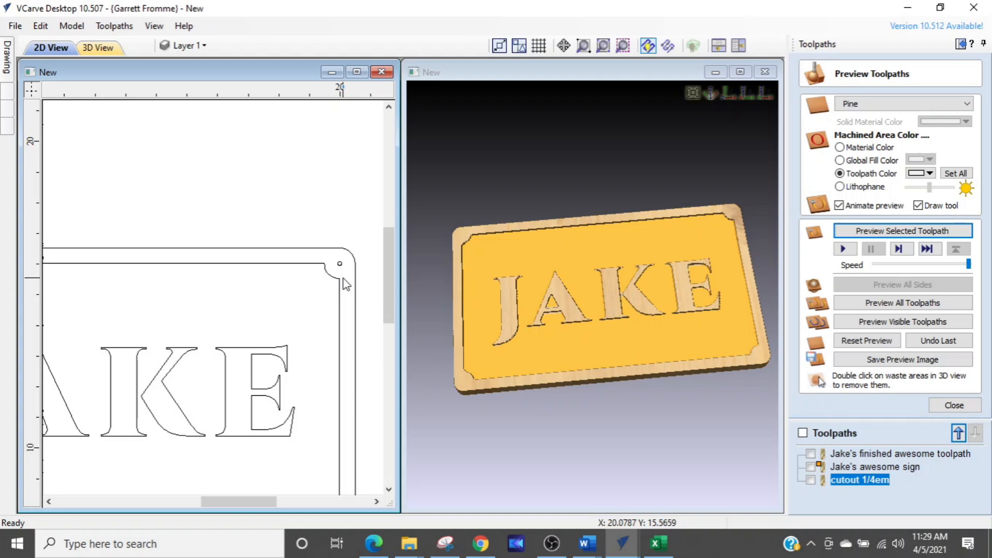
{"action": "scroll", "coordinate": [344, 281], "scroll_direction": "up", "scroll_amount": 2}
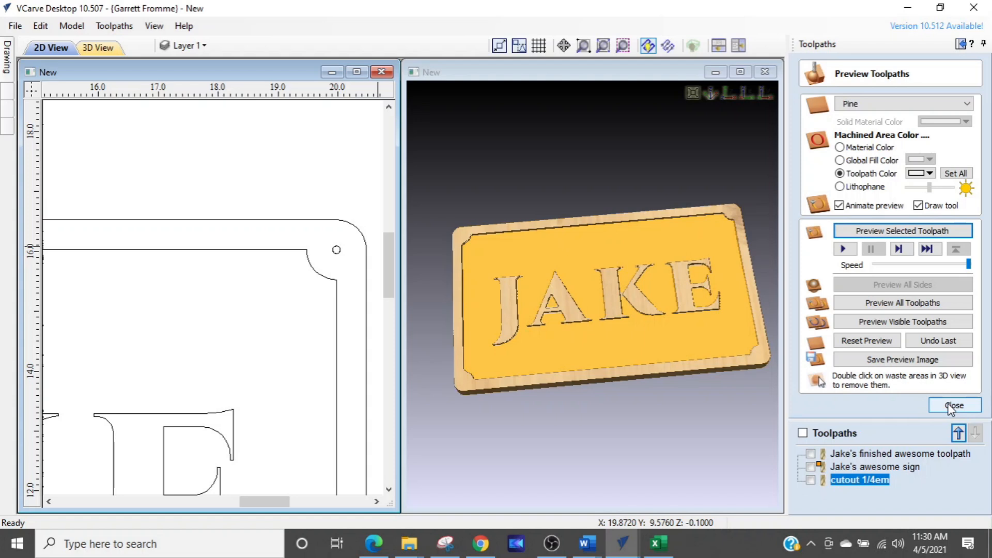
{"action": "scroll", "coordinate": [321, 271], "scroll_direction": "up", "scroll_amount": 2}
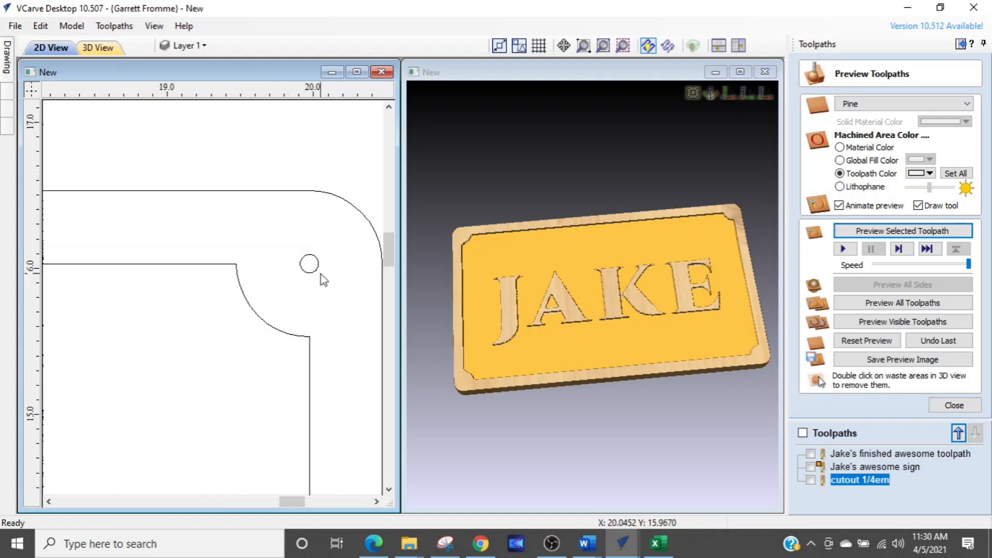
{"action": "scroll", "coordinate": [330, 284], "scroll_direction": "down", "scroll_amount": 2}
{"action": "scroll", "coordinate": [329, 284], "scroll_direction": "down", "scroll_amount": 2}
{"action": "mouse_move", "coordinate": [330, 286]}
{"action": "middle_mouse_down"}
{"action": "mouse_move", "coordinate": [376, 200]}
{"action": "mouse_move", "coordinate": [349, 198]}
{"action": "middle_mouse_up"}
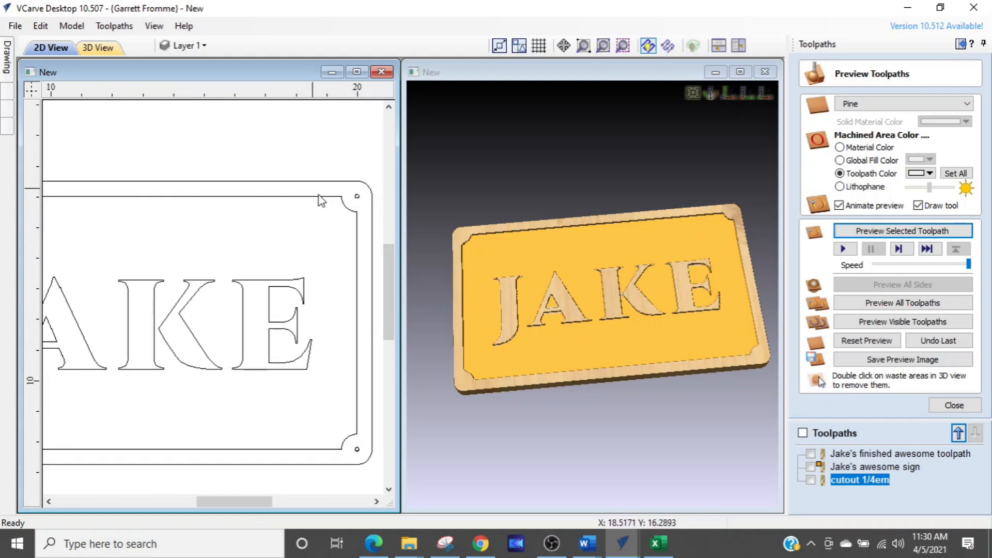
{"action": "scroll", "coordinate": [325, 236], "scroll_direction": "down", "scroll_amount": 2}
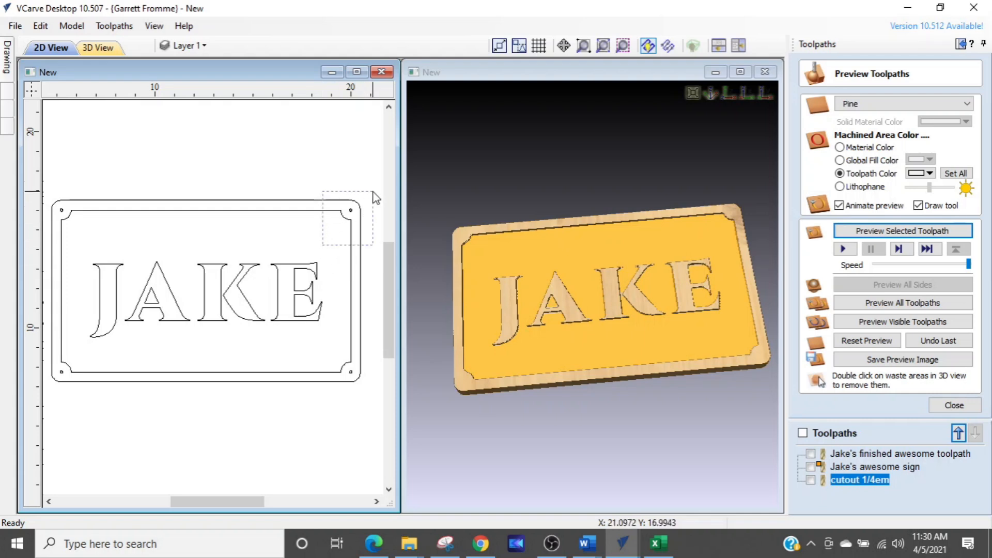
Select the four small hole circles in the sign's corners
{"action": "left_click", "coordinate": [352, 211]}
{"action": "left_click_drag", "start_coordinate": [300, 419], "coordinate": [368, 355]}
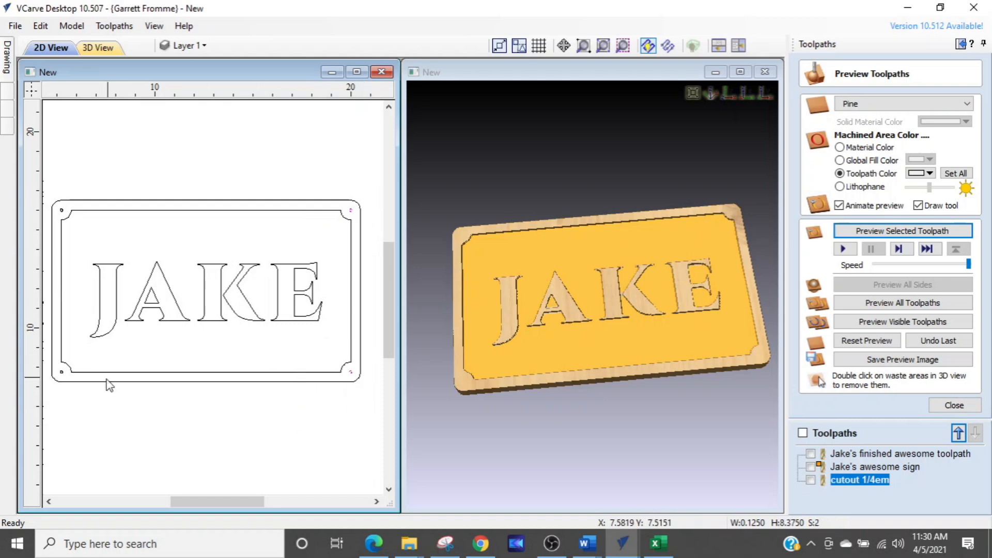
{"action": "middle_click_drag", "start_coordinate": [96, 393], "coordinate": [172, 383]}
{"action": "left_click_drag", "start_coordinate": [124, 323], "coordinate": [211, 406]}
{"action": "left_click_drag", "start_coordinate": [151, 167], "coordinate": [190, 216], "text": "shift"}
{"action": "scroll", "coordinate": [267, 240], "scroll_direction": "down", "scroll_amount": 2}
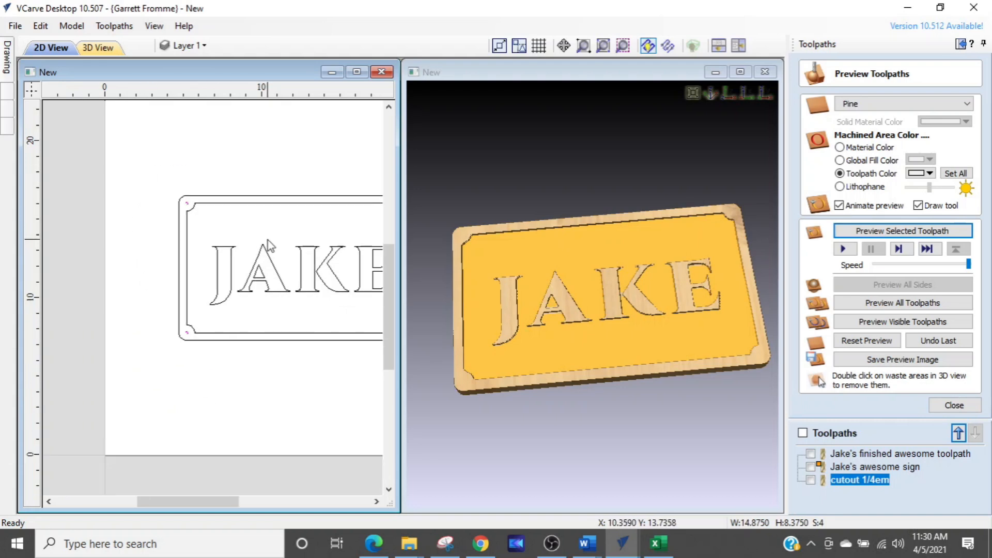
Leave the preview, start a drilling toolpath, and choose the 1/8 inch end mill for it
{"action": "left_click", "coordinate": [935, 404]}
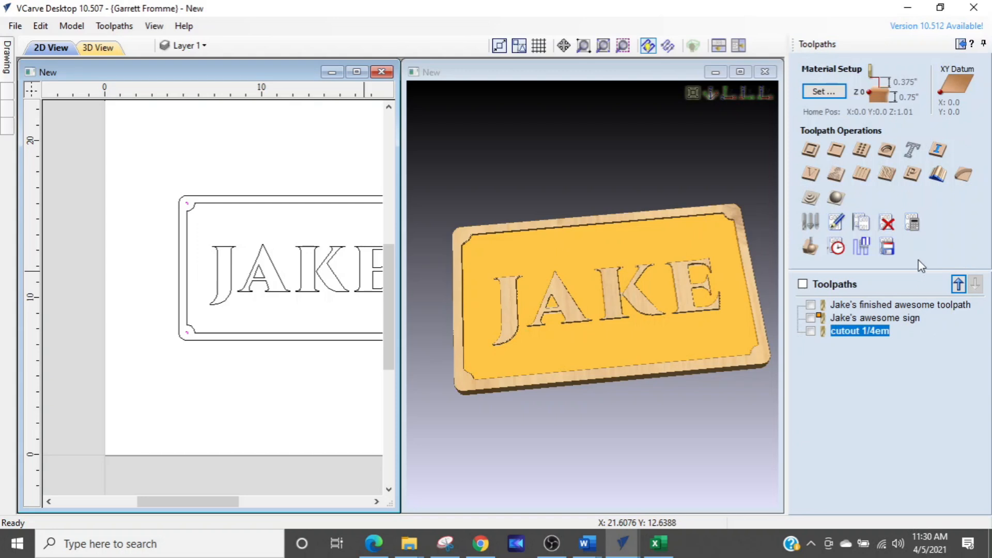
{"action": "left_click", "coordinate": [870, 153]}
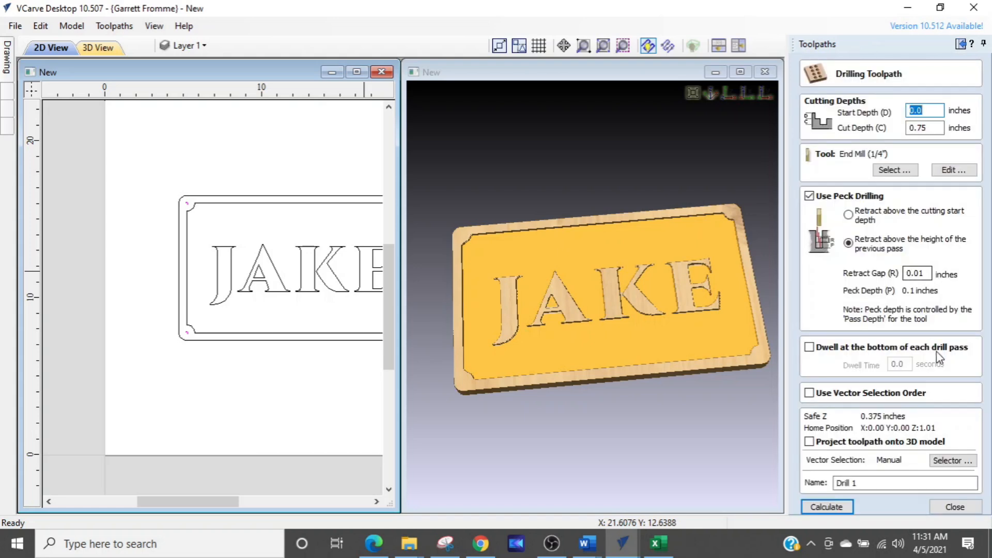
{"action": "left_click", "coordinate": [956, 508]}
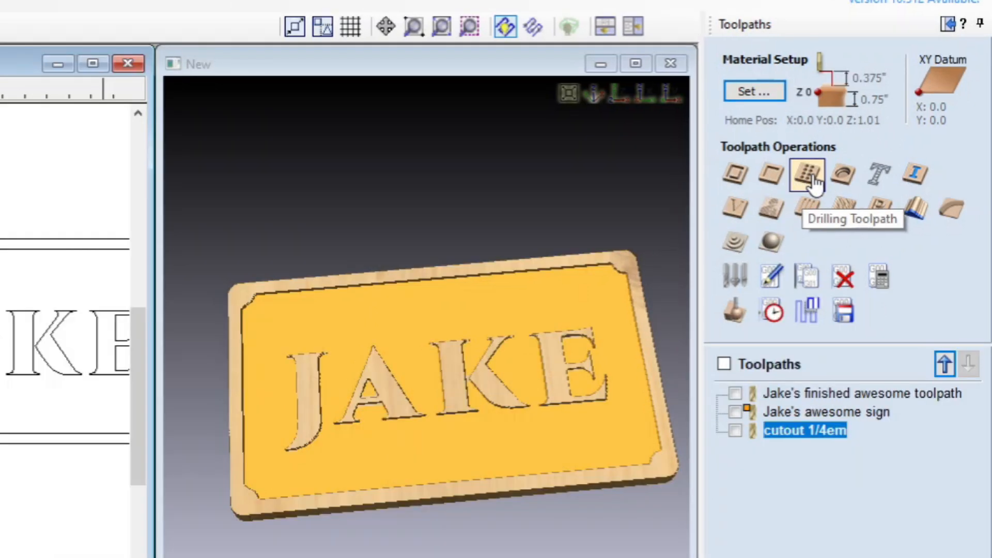
{"action": "left_click", "coordinate": [813, 177]}
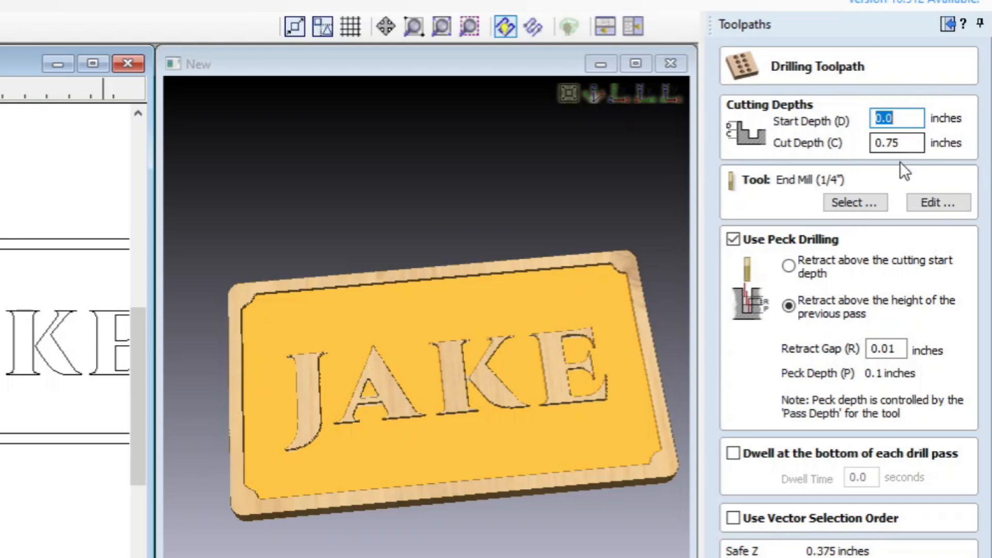
{"action": "left_click", "coordinate": [852, 202]}
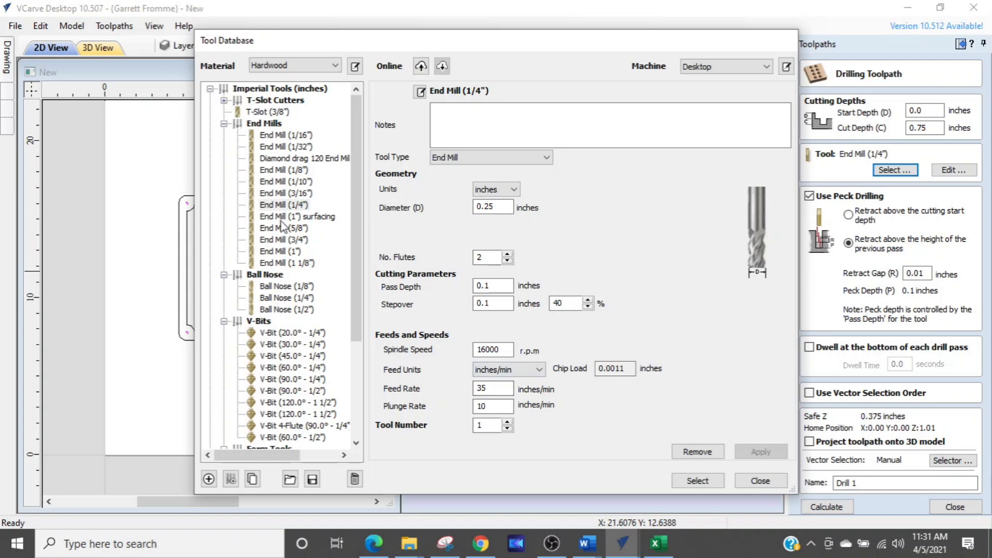
{"action": "left_click", "coordinate": [266, 171]}
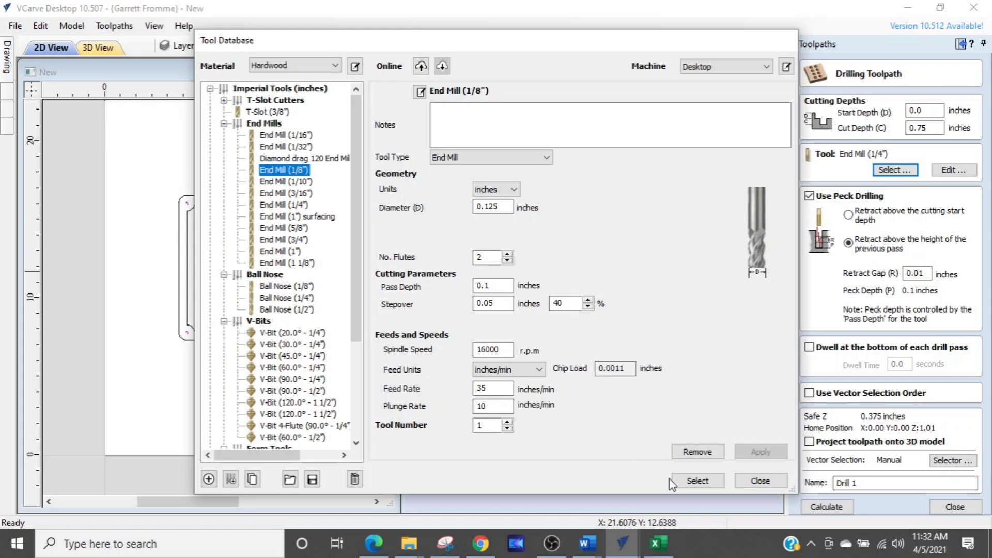
{"action": "left_click", "coordinate": [682, 479]}
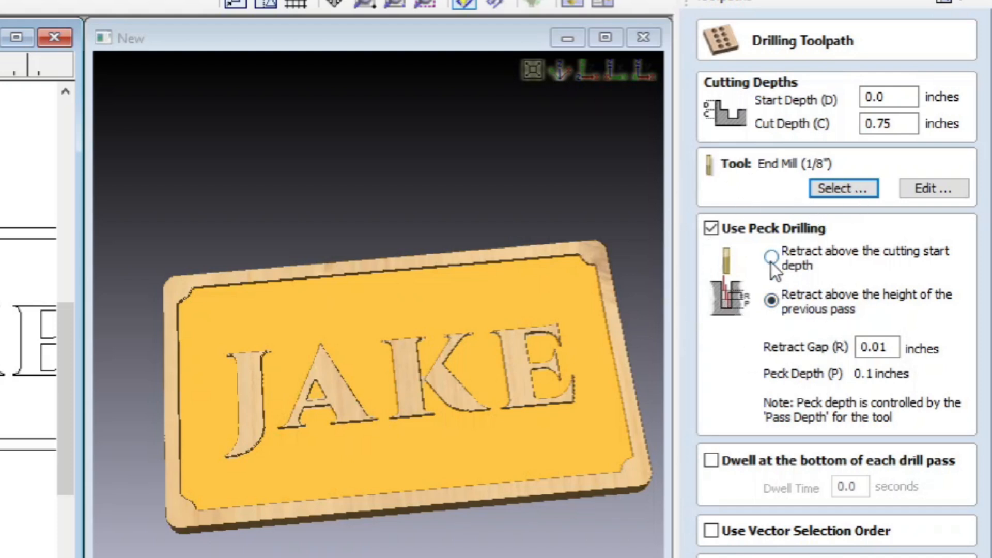
Inspect the sign's thickness from the side in the 3D view, and select the outer border in the drawing
{"action": "left_click", "coordinate": [391, 457]}
{"action": "left_click_drag", "start_coordinate": [391, 458], "coordinate": [312, 216]}
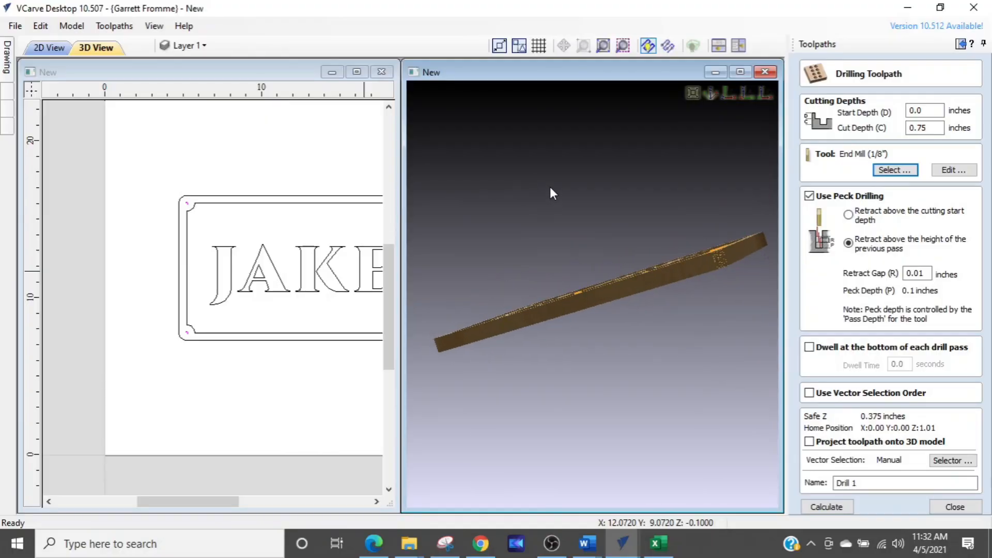
{"action": "left_click_drag", "start_coordinate": [553, 193], "coordinate": [612, 169]}
{"action": "left_click_drag", "start_coordinate": [585, 241], "coordinate": [709, 289]}
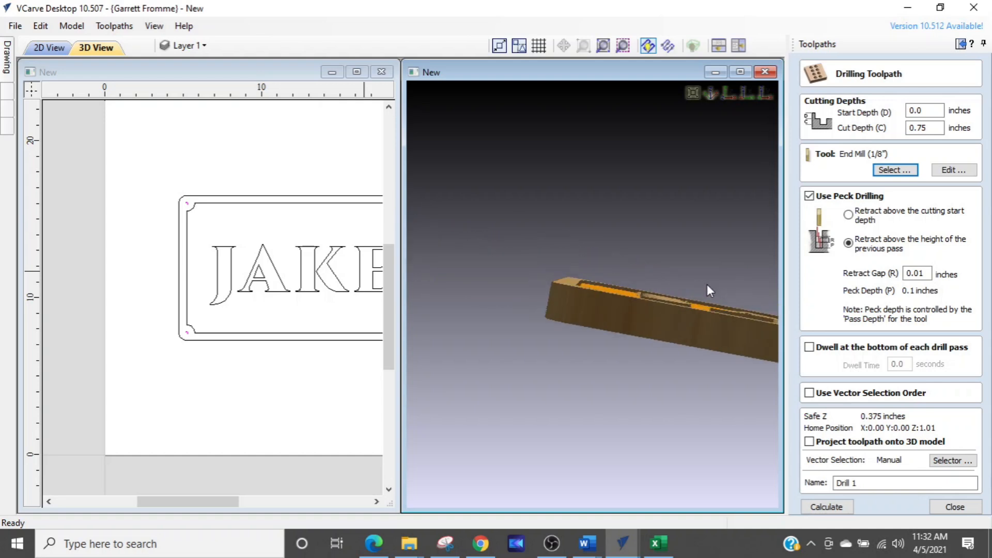
{"action": "left_click", "coordinate": [269, 198]}
{"action": "key", "text": "ctrl"}
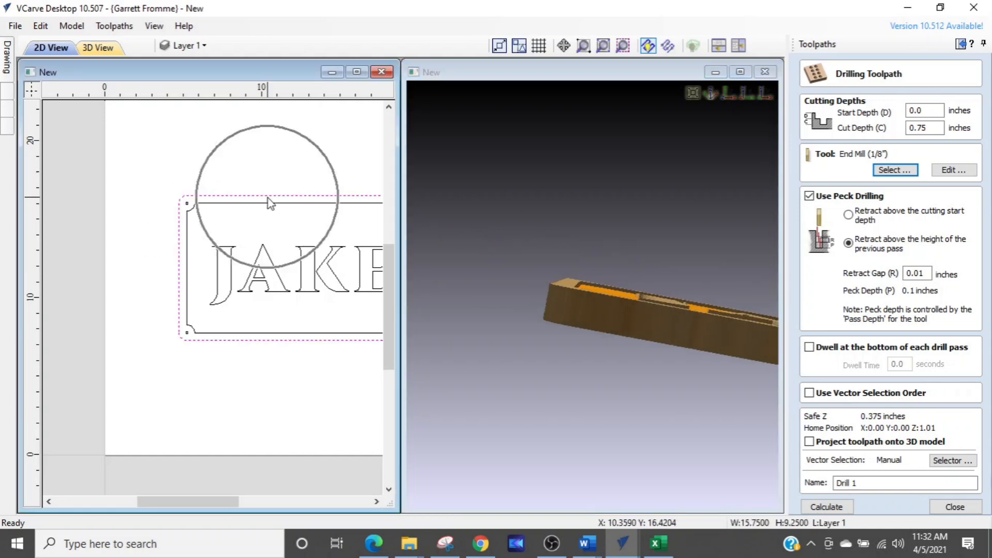
{"action": "key", "text": "ctrl"}
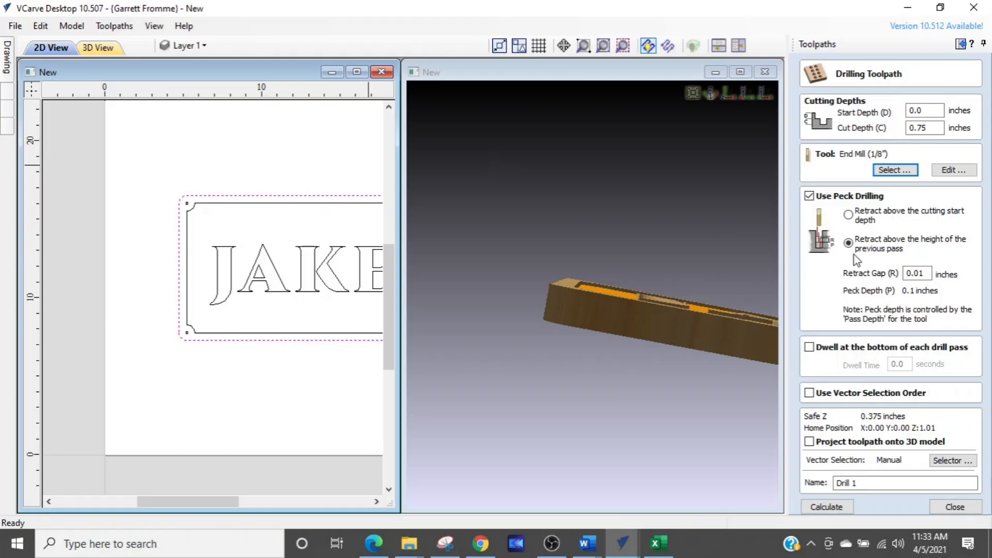
Set the peck drilling to retract above the cutting start depth with a retract gap of 0.1 inches
{"action": "left_click", "coordinate": [860, 249]}
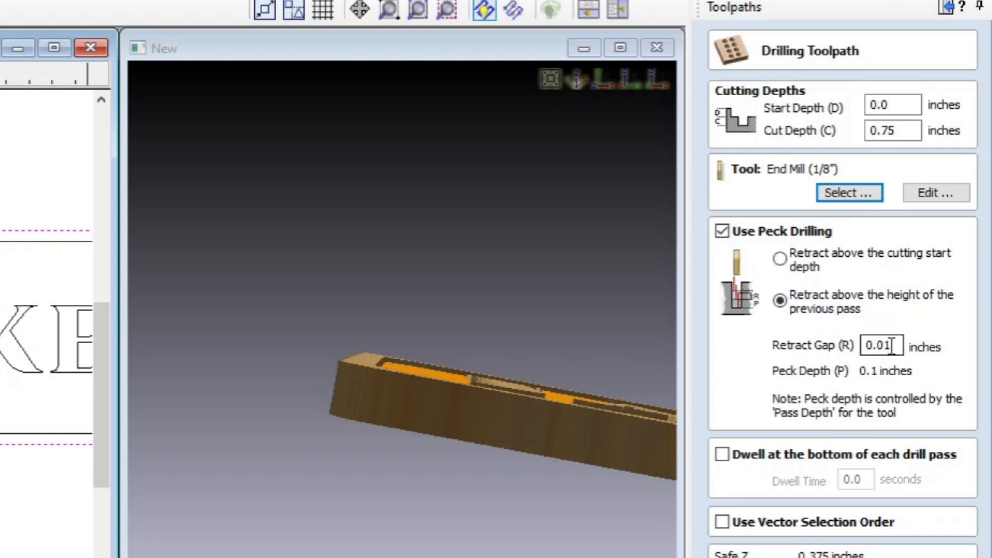
{"action": "left_click_drag", "start_coordinate": [900, 344], "coordinate": [801, 355]}
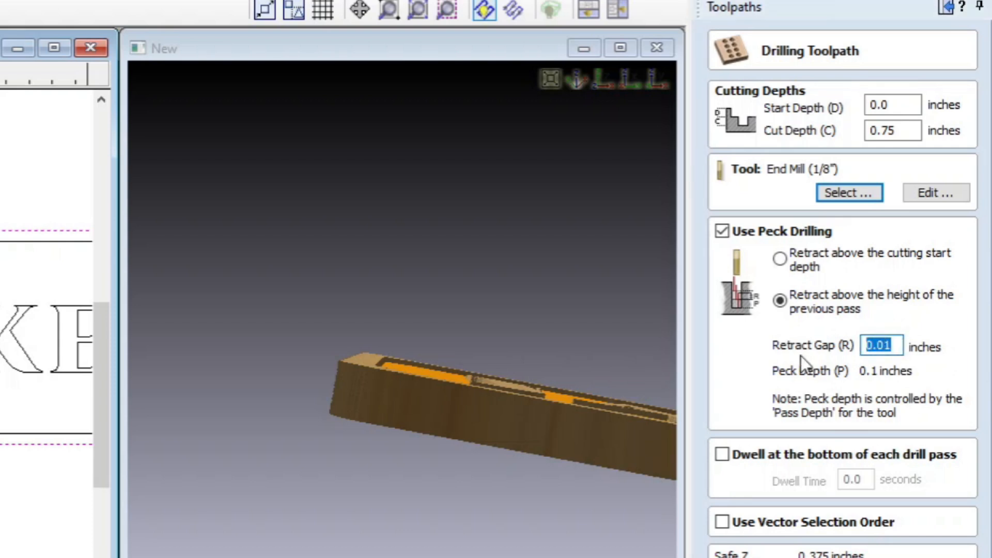
{"action": "type", "text": ".1"}
{"action": "left_click", "coordinate": [780, 258]}
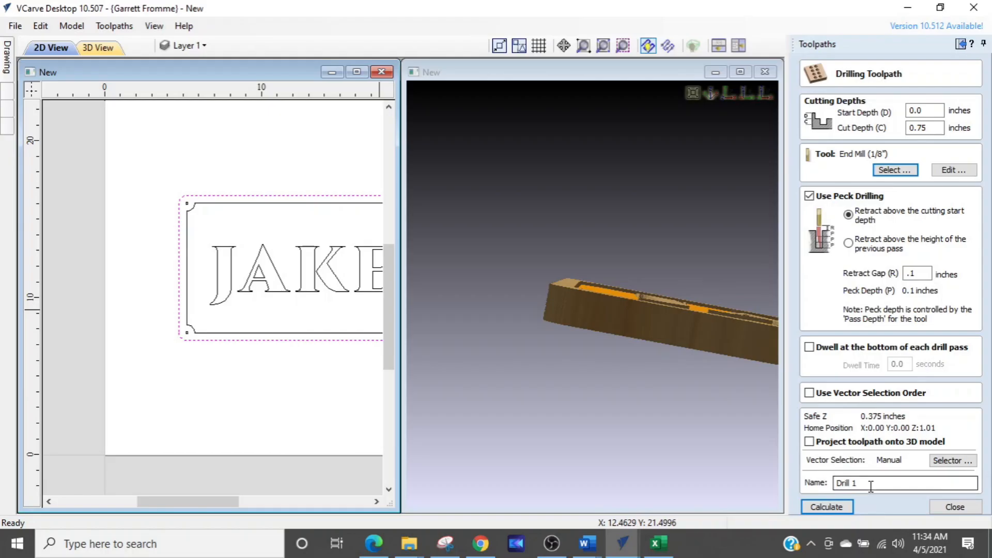
Name the drilling toolpath "Jakes sign mounting" and calculate it
{"action": "left_click_drag", "start_coordinate": [869, 484], "coordinate": [771, 481]}
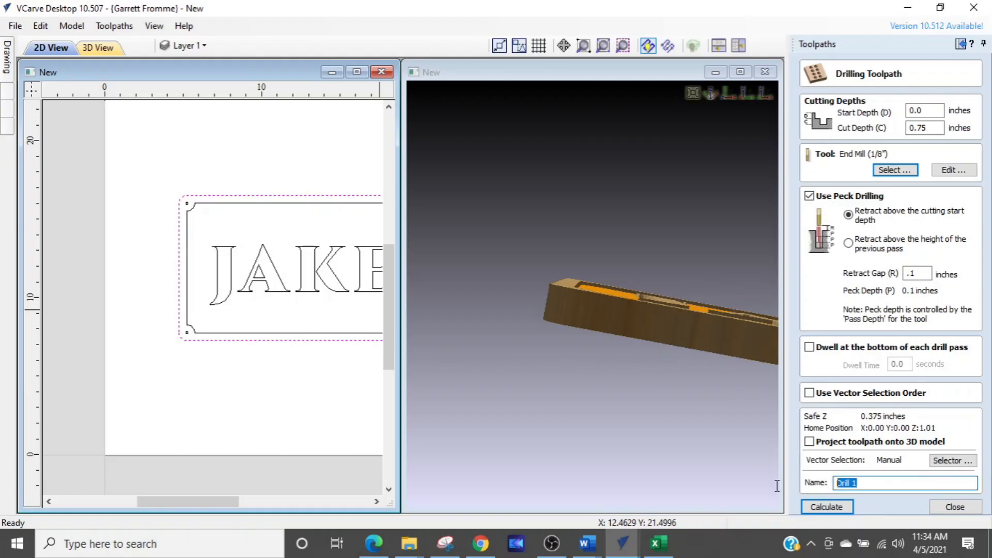
{"action": "type", "text": "J"}
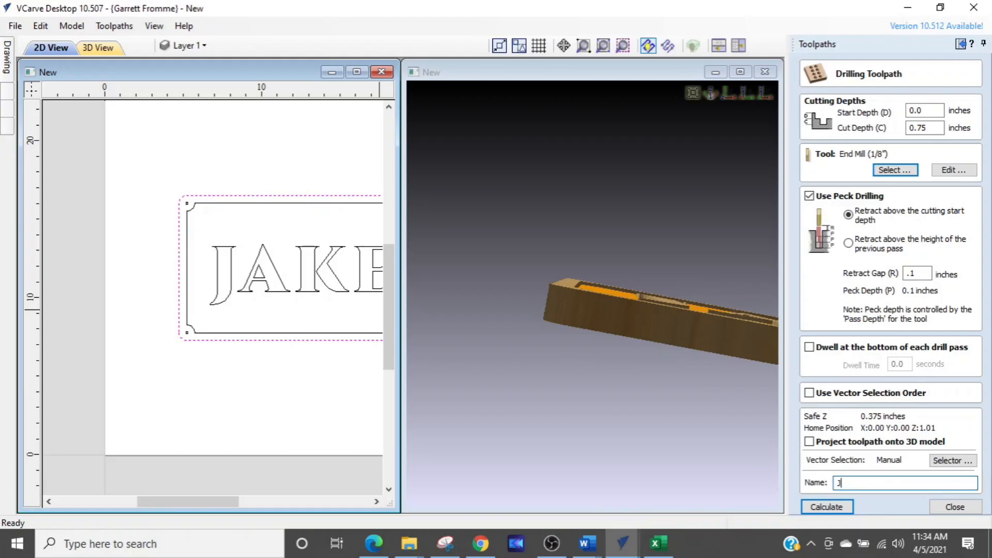
{"action": "type", "text": "akes sign mounting"}
{"action": "left_click", "coordinate": [846, 513]}
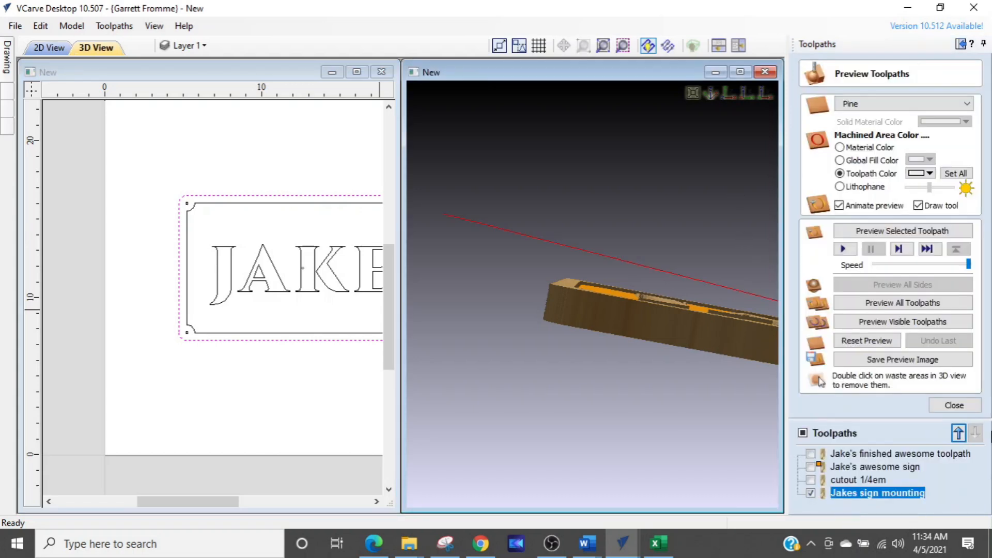
Preview the Jakes sign mounting toolpath and turn the 3D model to check the sign's face
{"action": "left_click", "coordinate": [873, 230]}
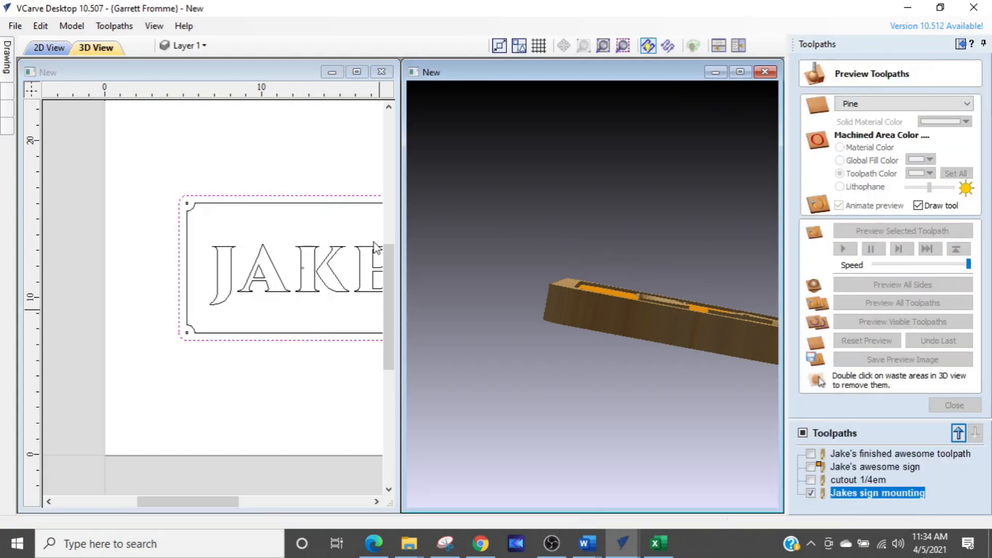
{"action": "left_click", "coordinate": [846, 227]}
{"action": "left_click_drag", "start_coordinate": [618, 235], "coordinate": [526, 304]}
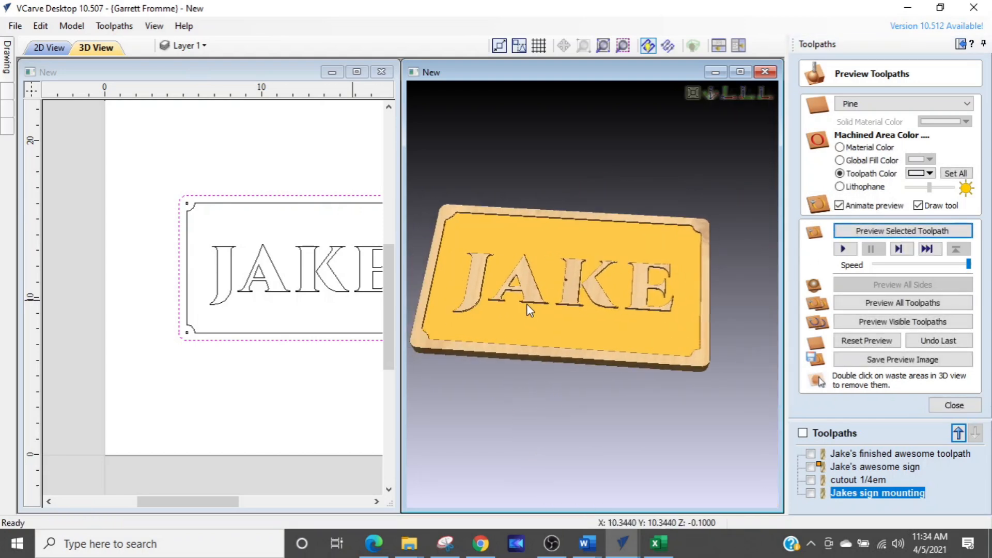
Reopen the Jakes sign mounting toolpath, select the four corner hole circles instead of the outer border, and recalculate it
{"action": "left_click", "coordinate": [156, 220]}
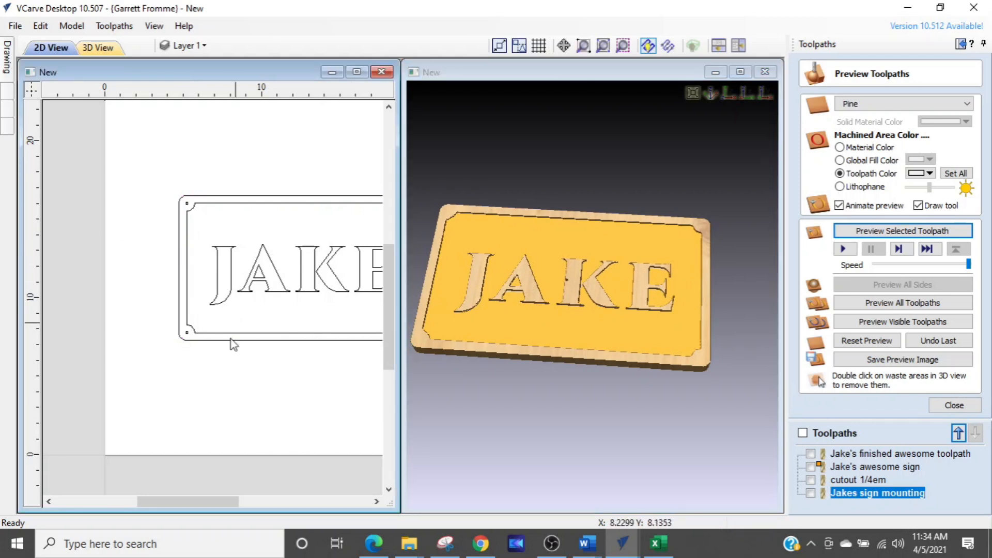
{"action": "double_click", "coordinate": [820, 491]}
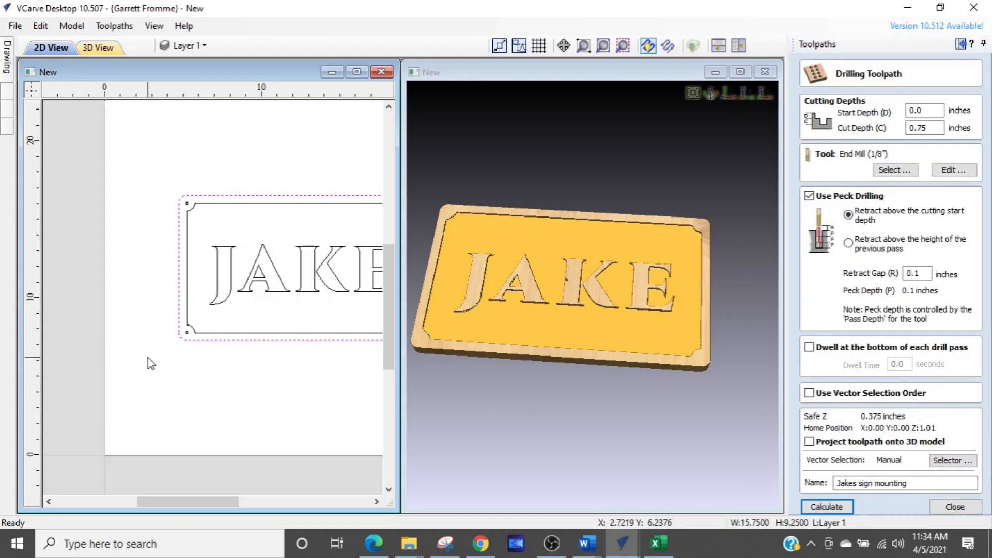
{"action": "middle_click_drag", "start_coordinate": [156, 361], "coordinate": [75, 343]}
{"action": "left_click", "coordinate": [106, 312]}
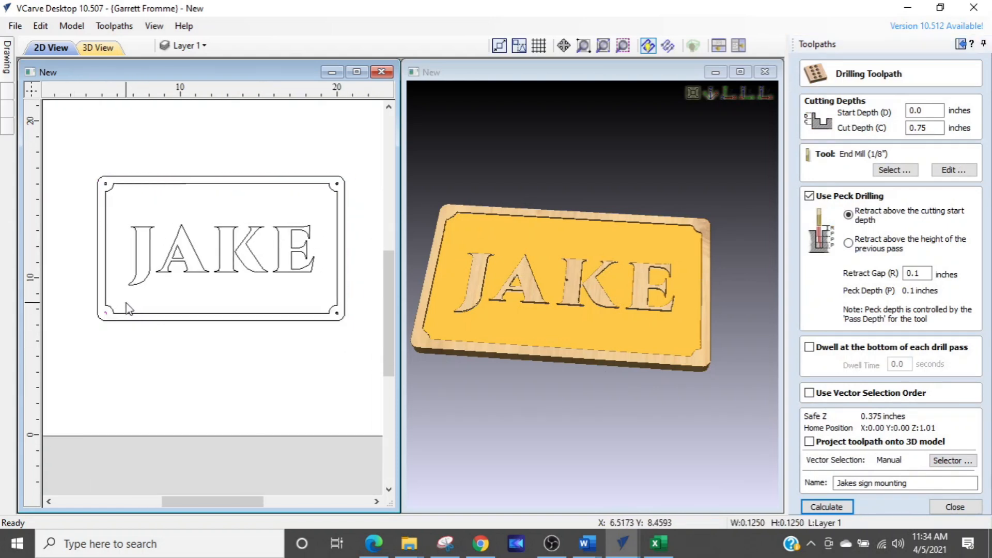
{"action": "left_click_drag", "start_coordinate": [99, 196], "coordinate": [138, 171], "text": "shift"}
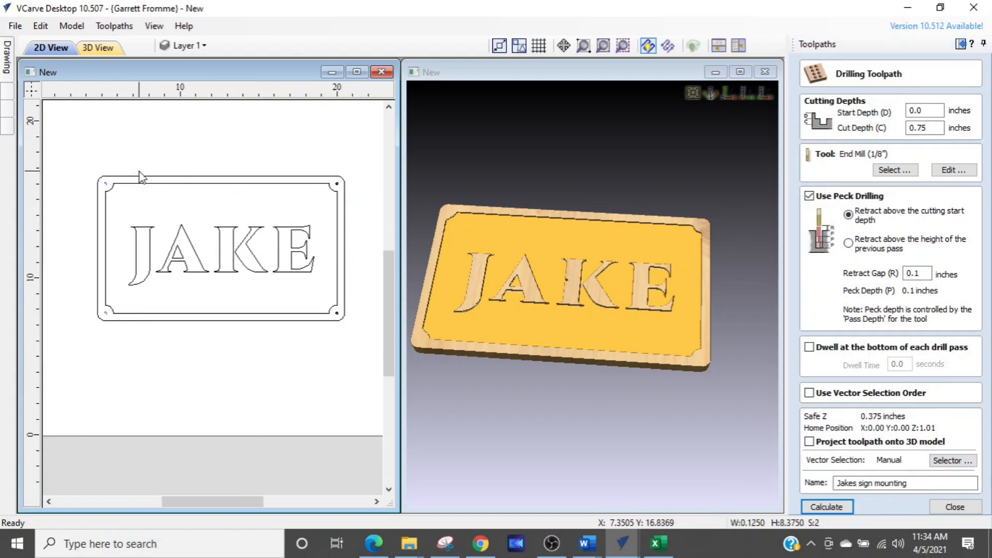
{"action": "left_click_drag", "start_coordinate": [285, 211], "coordinate": [346, 162], "text": "shift"}
{"action": "left_click_drag", "start_coordinate": [309, 345], "coordinate": [355, 293], "text": "shift"}
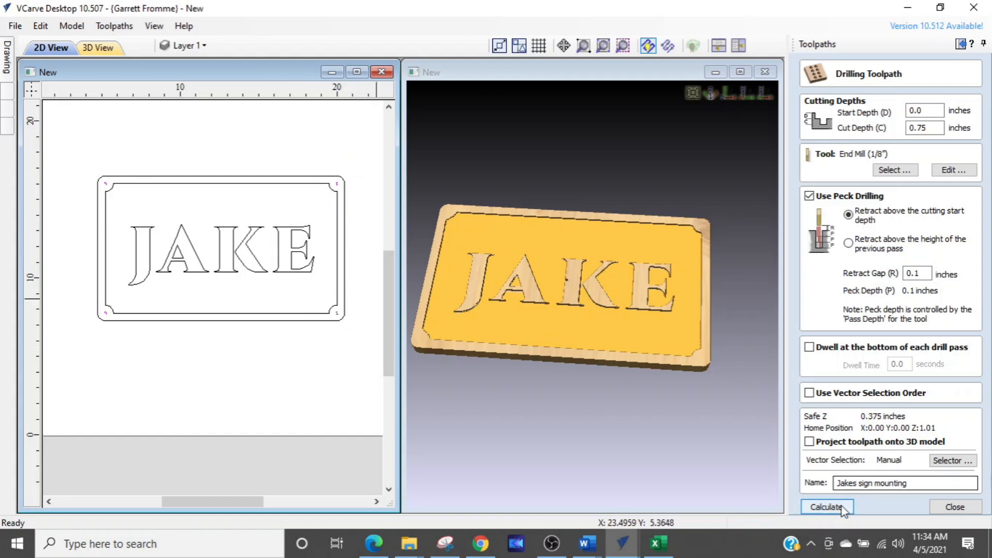
{"action": "left_click", "coordinate": [827, 507]}
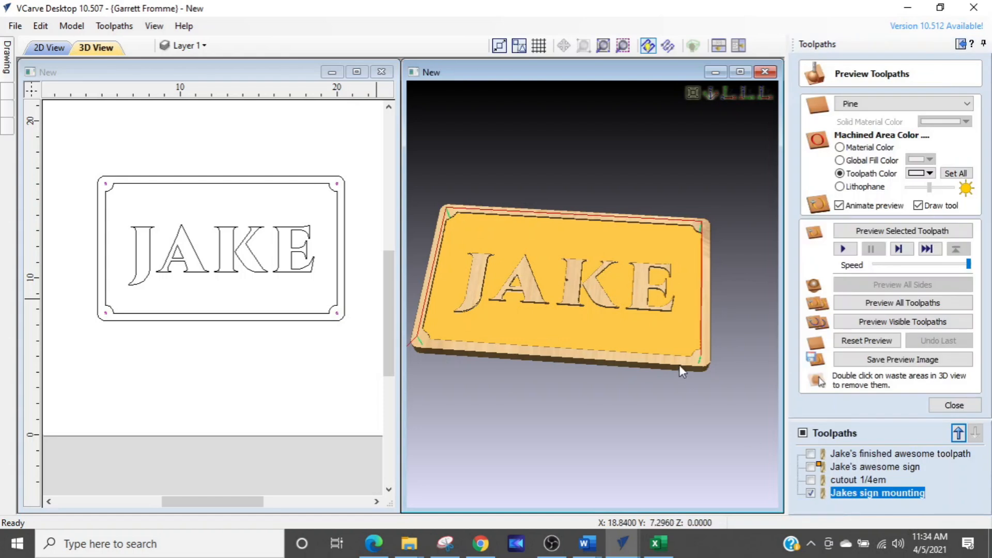
Preview the recalculated drilling toolpath on the 3D sign
{"action": "scroll", "coordinate": [682, 364], "scroll_direction": "up", "scroll_amount": 5}
{"action": "middle_click_drag", "start_coordinate": [696, 362], "coordinate": [496, 415]}
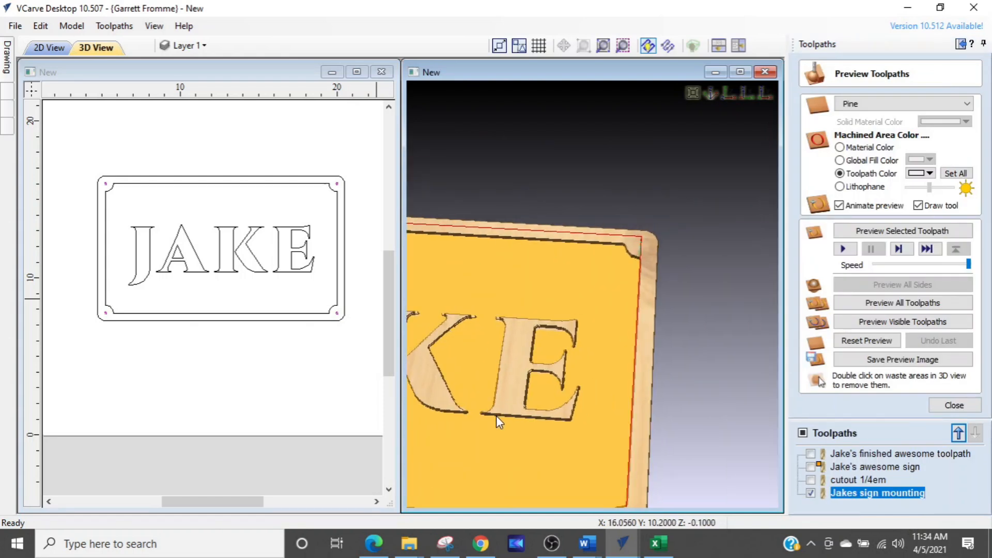
{"action": "left_click", "coordinate": [837, 232]}
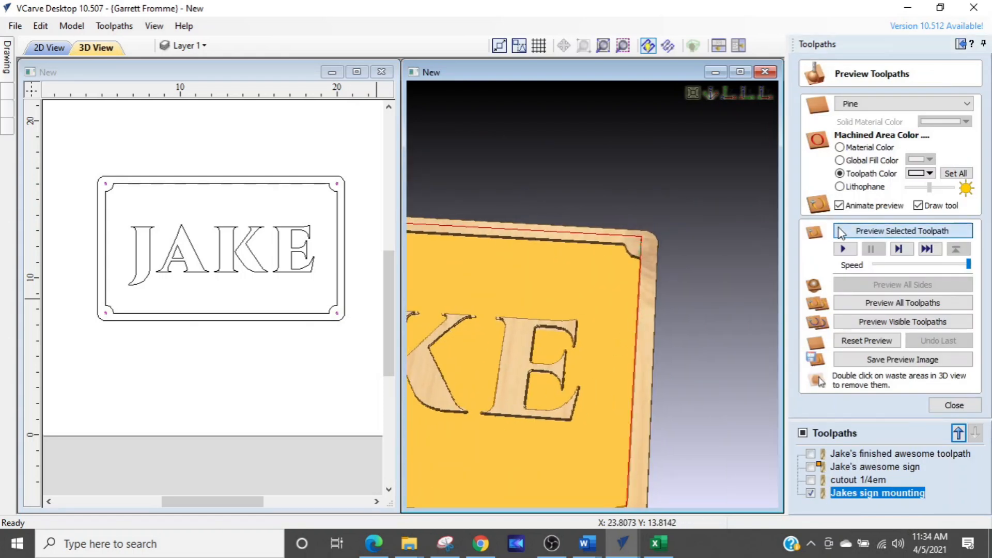
Examine the drilled corner holes on the sign's face and underside in the 3D view
{"action": "scroll", "coordinate": [643, 331], "scroll_direction": "down", "scroll_amount": 2}
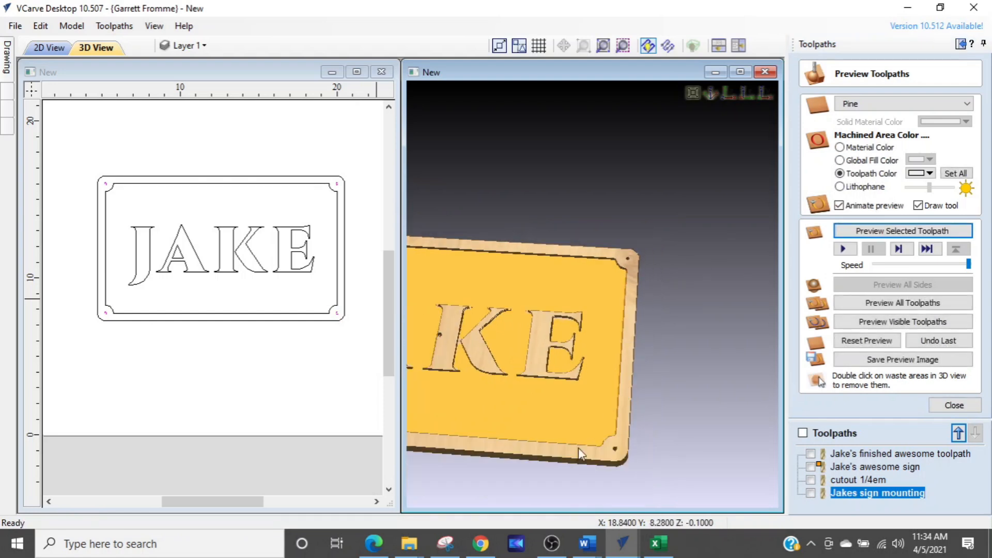
{"action": "middle_click_drag", "start_coordinate": [542, 445], "coordinate": [783, 383]}
{"action": "left_click_drag", "start_coordinate": [723, 341], "coordinate": [526, 88]}
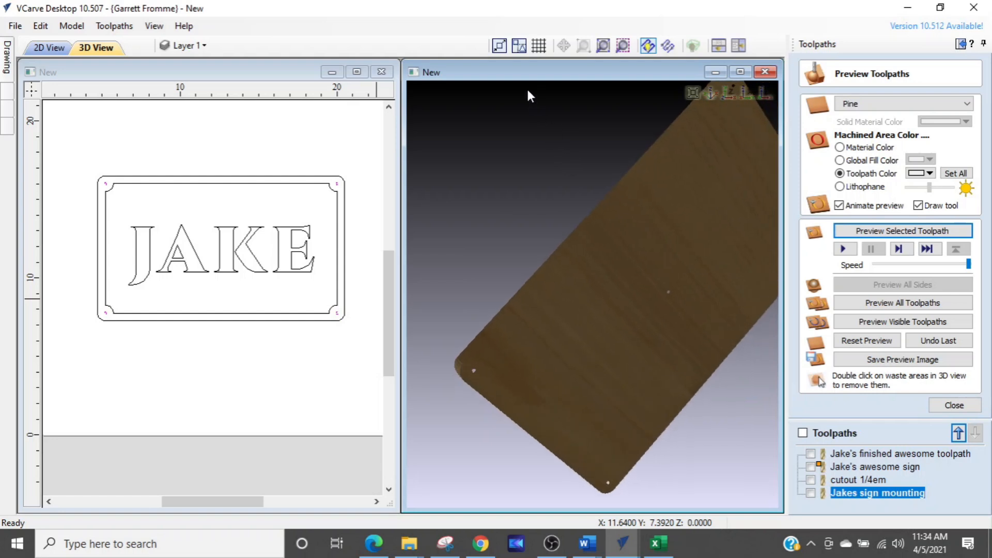
{"action": "scroll", "coordinate": [476, 385], "scroll_direction": "up", "scroll_amount": 3}
{"action": "left_click_drag", "start_coordinate": [471, 396], "coordinate": [667, 504]}
{"action": "scroll", "coordinate": [643, 336], "scroll_direction": "down", "scroll_amount": 3}
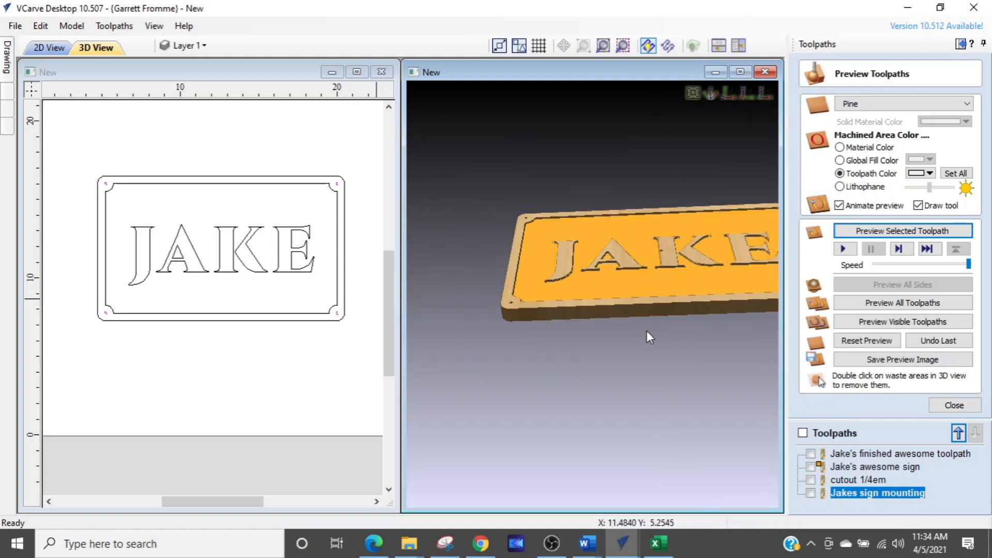
{"action": "left_click_drag", "start_coordinate": [698, 275], "coordinate": [599, 299]}
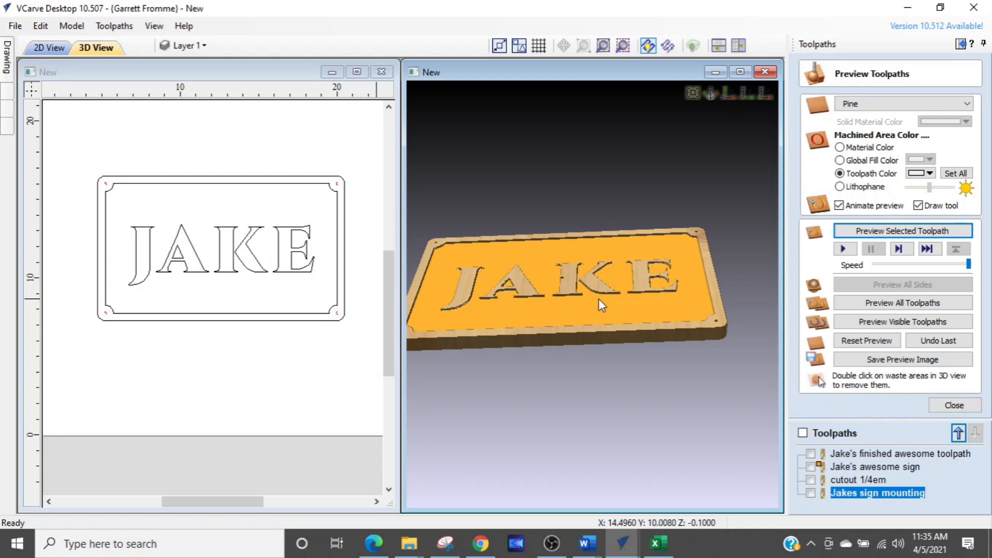
{"action": "left_click", "coordinate": [552, 544]}
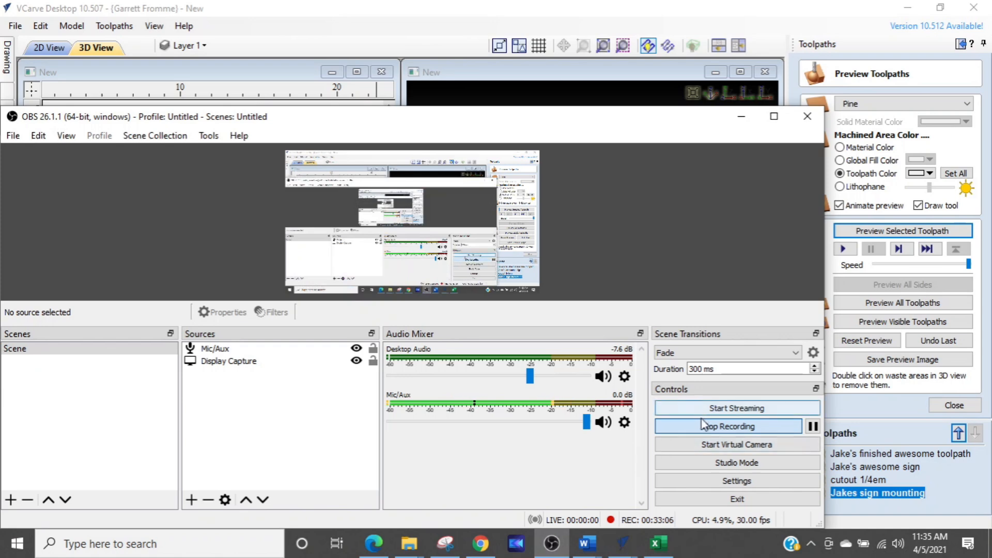